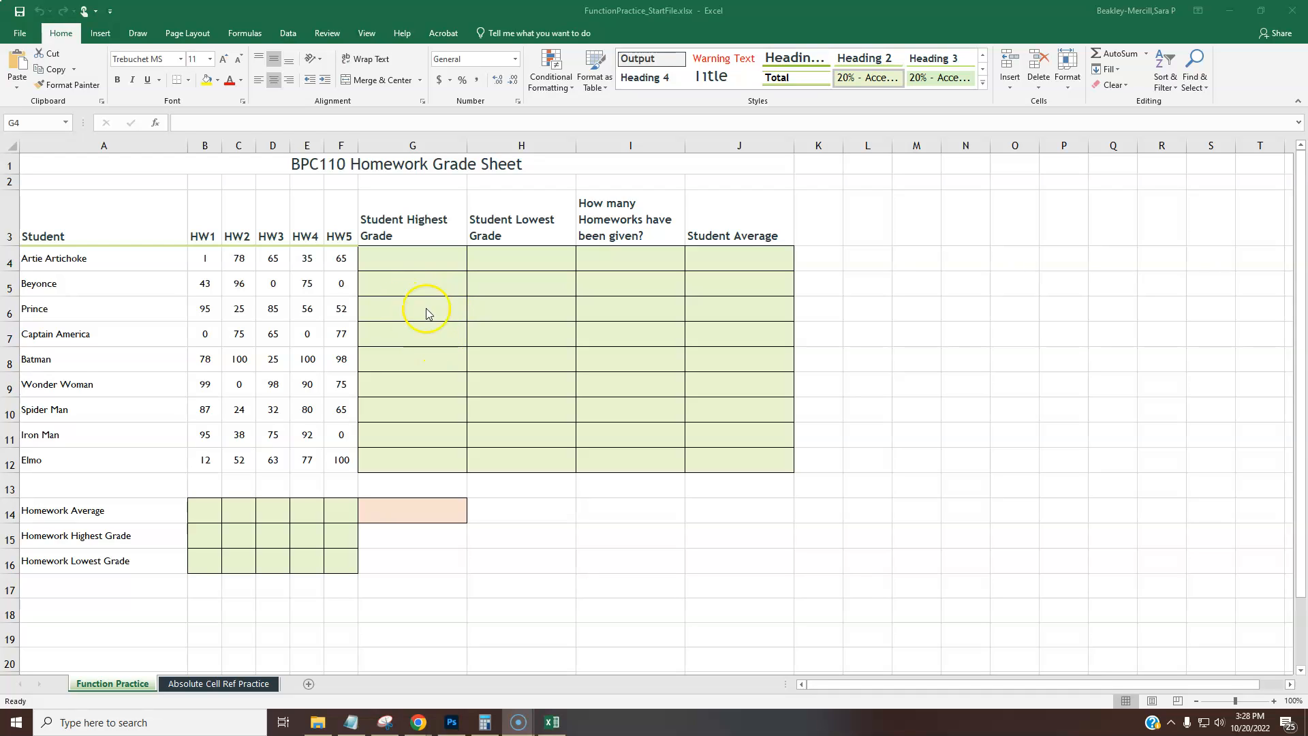
- Examine the student names in column A, the HW1 to HW5 headers and the first student's grades in row 4
{"action": "left_click", "coordinate": [414, 263]}
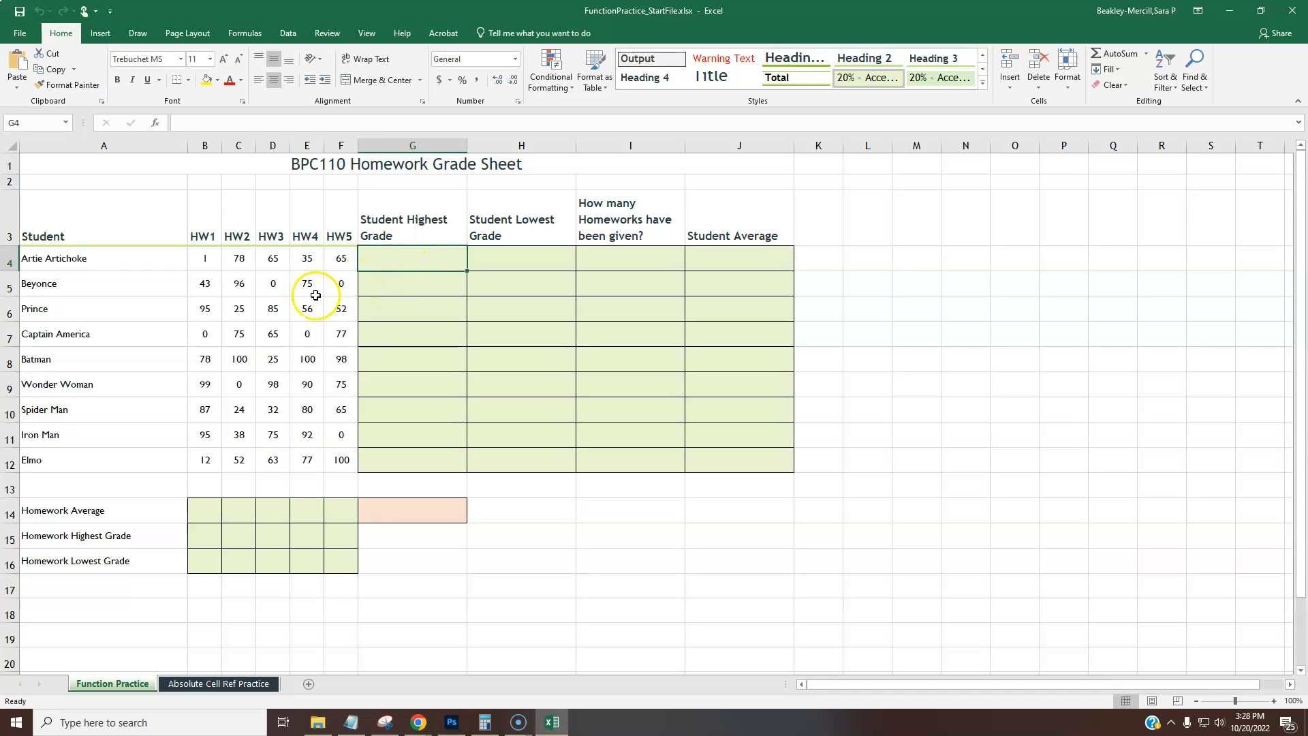
{"action": "left_click_drag", "start_coordinate": [133, 257], "coordinate": [107, 450]}
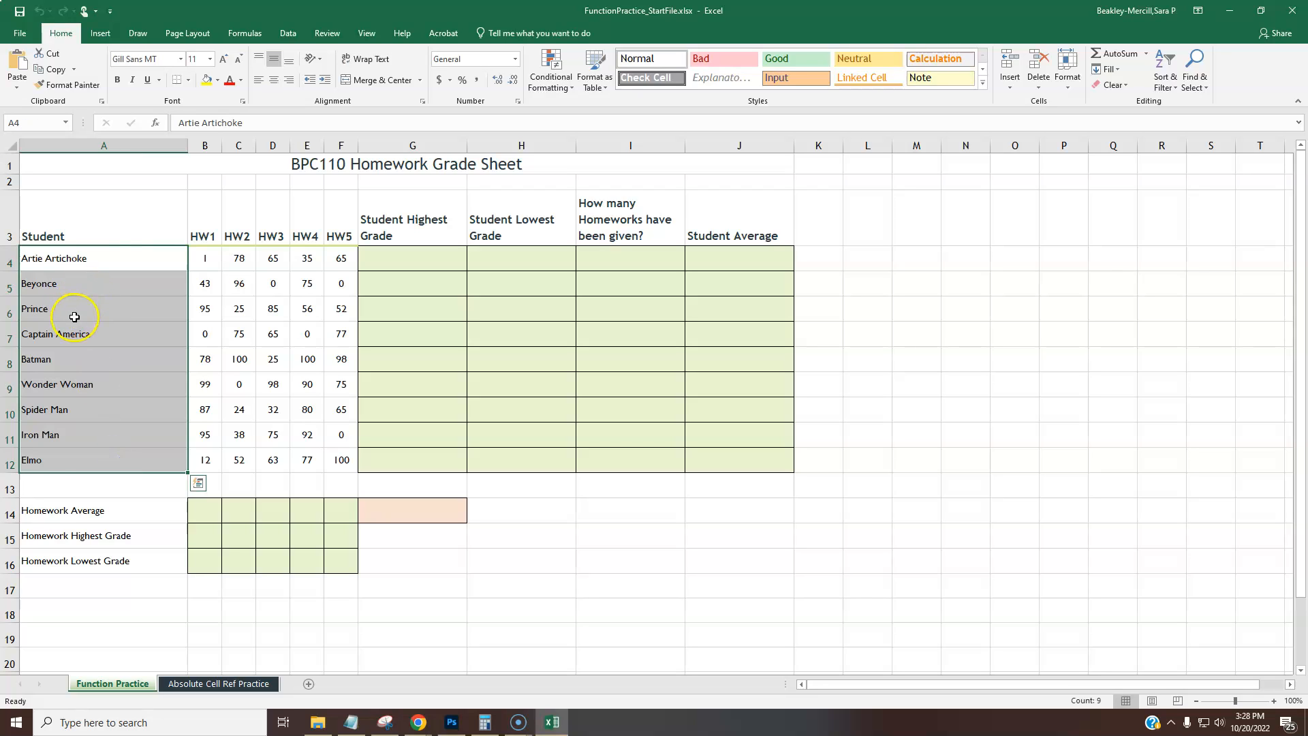
{"action": "left_click", "coordinate": [74, 317]}
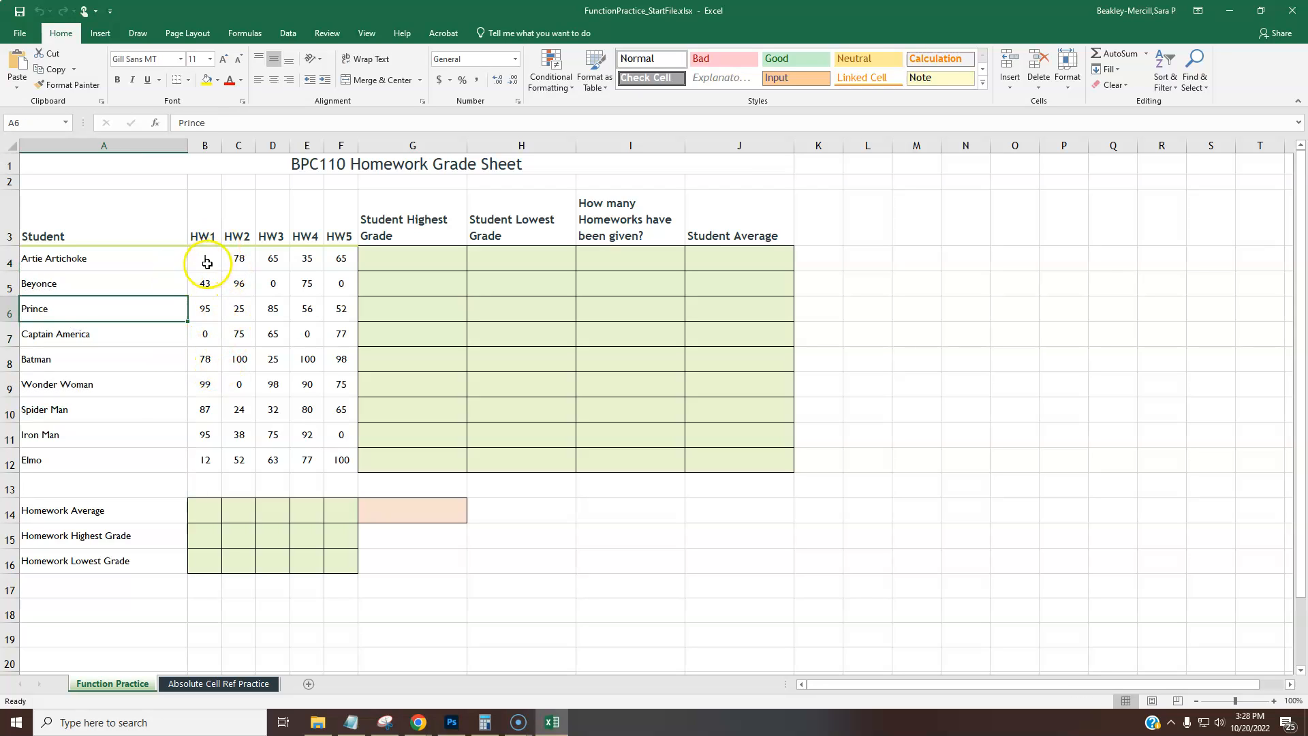
{"action": "left_click", "coordinate": [247, 231]}
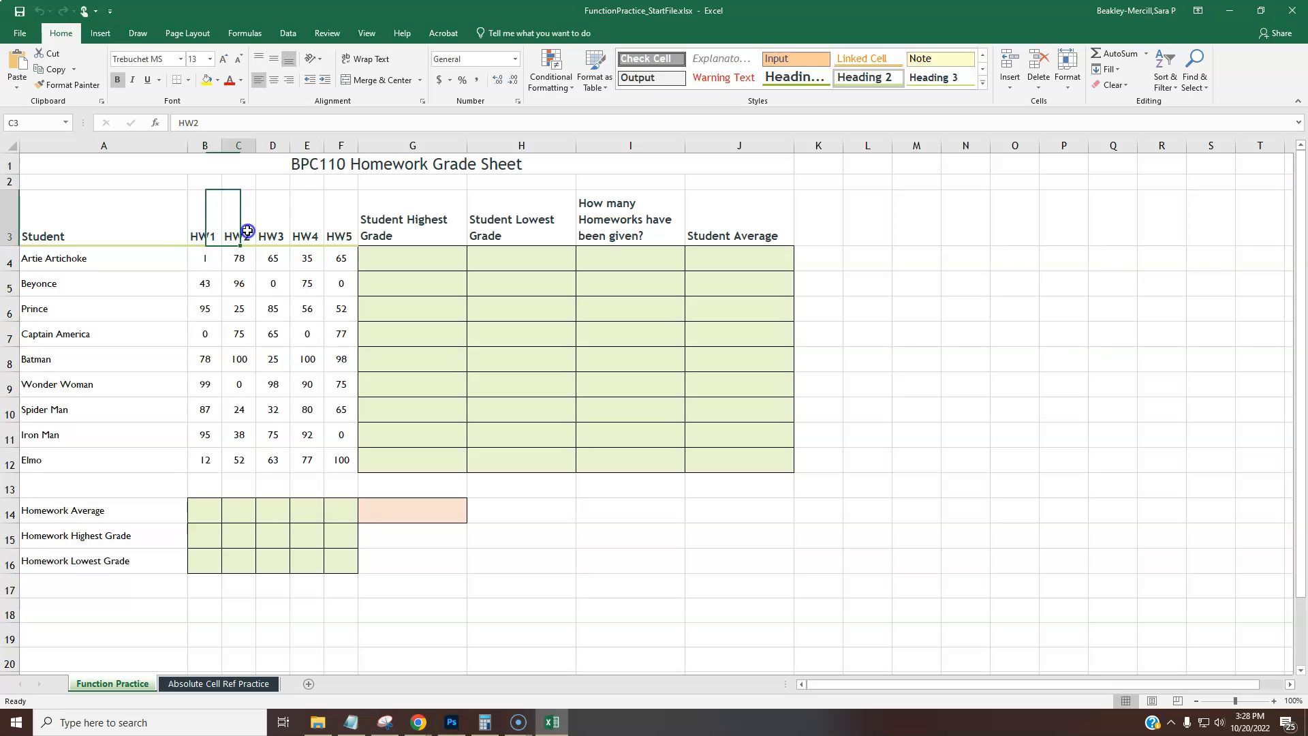
{"action": "left_click", "coordinate": [271, 222]}
{"action": "left_click", "coordinate": [309, 216]}
{"action": "left_click", "coordinate": [342, 216]}
{"action": "left_click", "coordinate": [201, 255]}
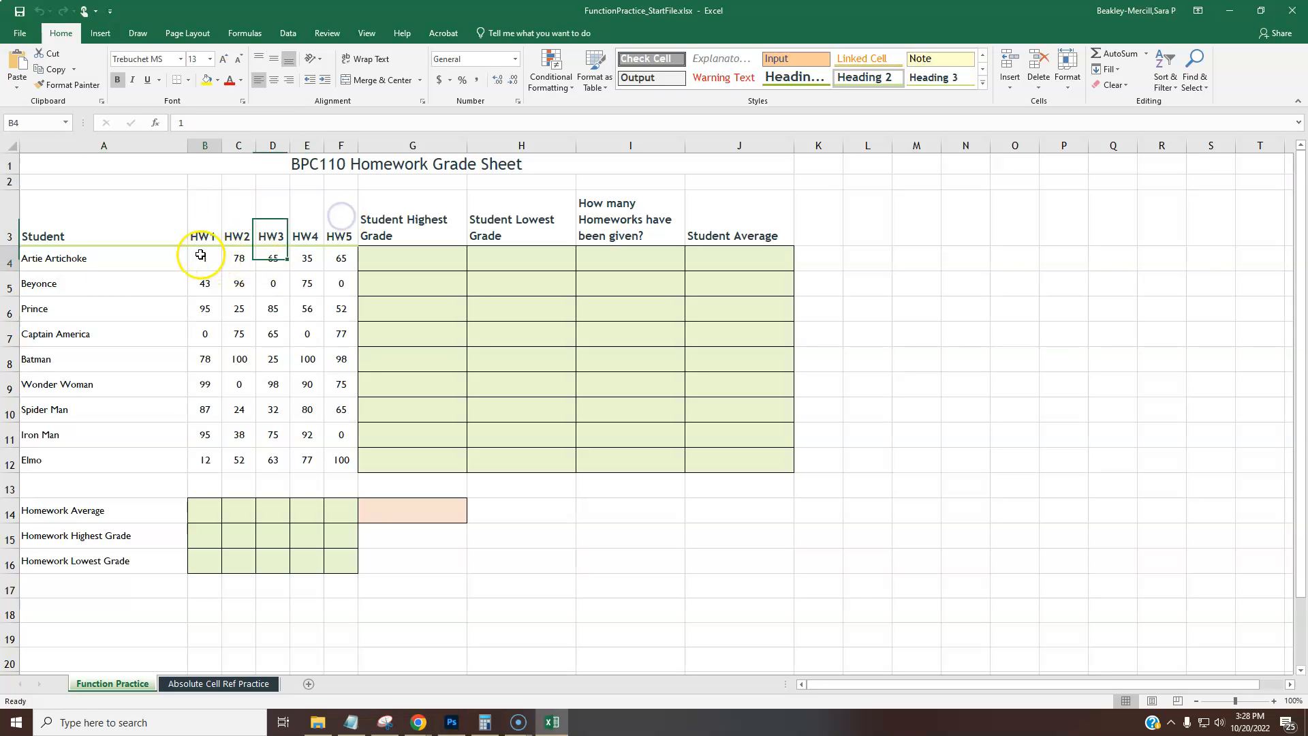
{"action": "left_click", "coordinate": [239, 258]}
{"action": "left_click", "coordinate": [273, 259]}
{"action": "left_click", "coordinate": [308, 258]}
{"action": "left_click", "coordinate": [342, 258]}
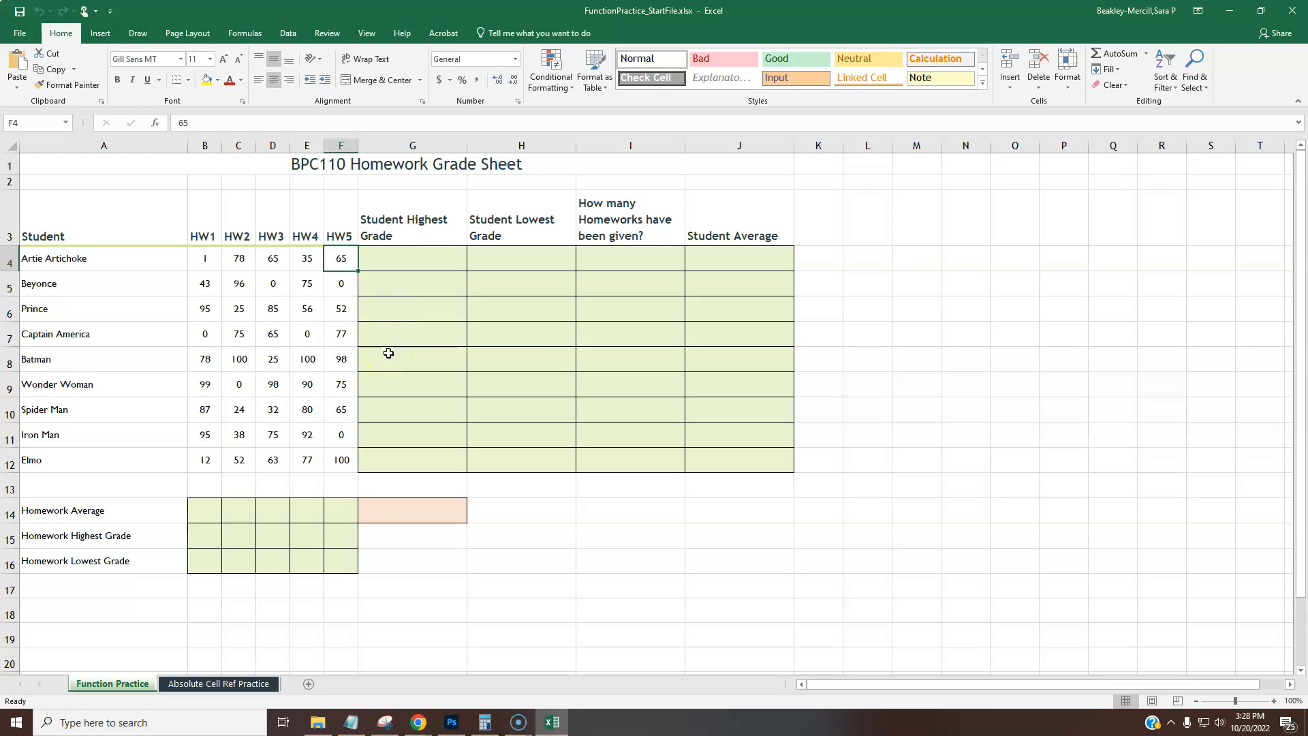
{"action": "left_click", "coordinate": [402, 257]}
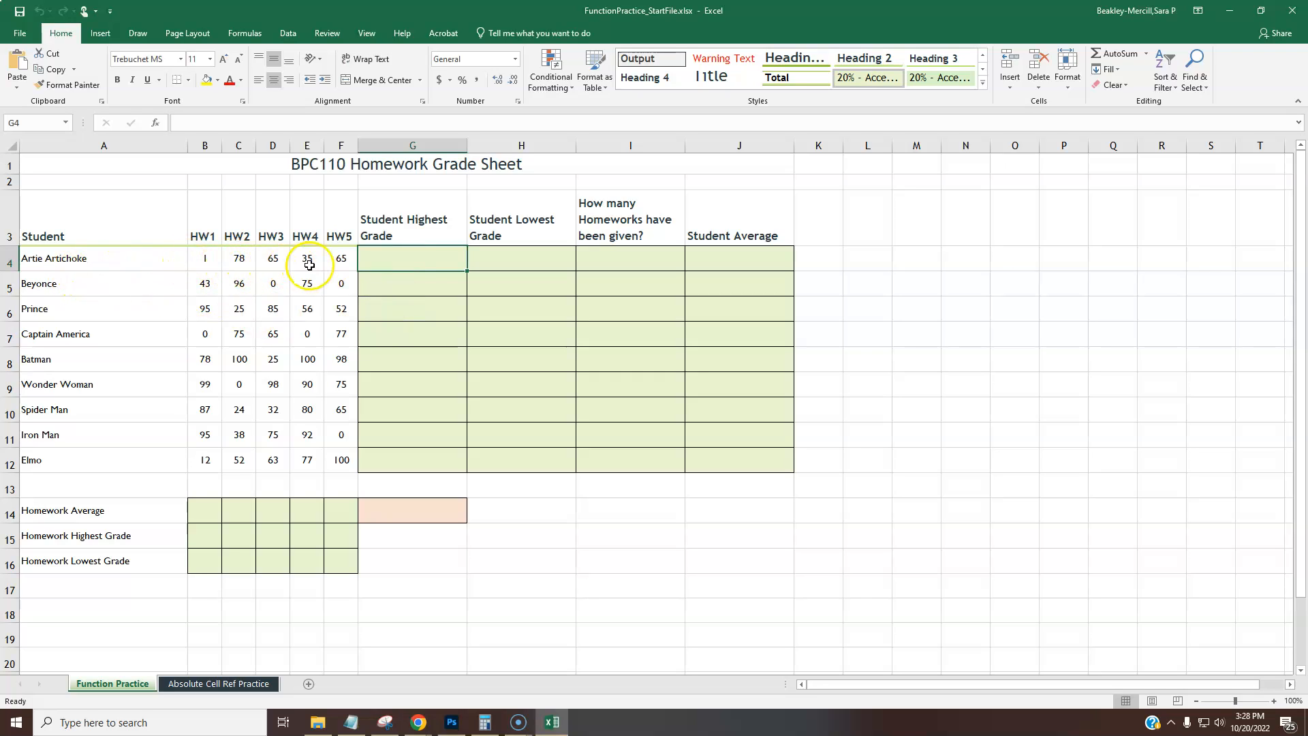
{"action": "left_click", "coordinate": [235, 260]}
{"action": "left_click", "coordinate": [413, 253]}
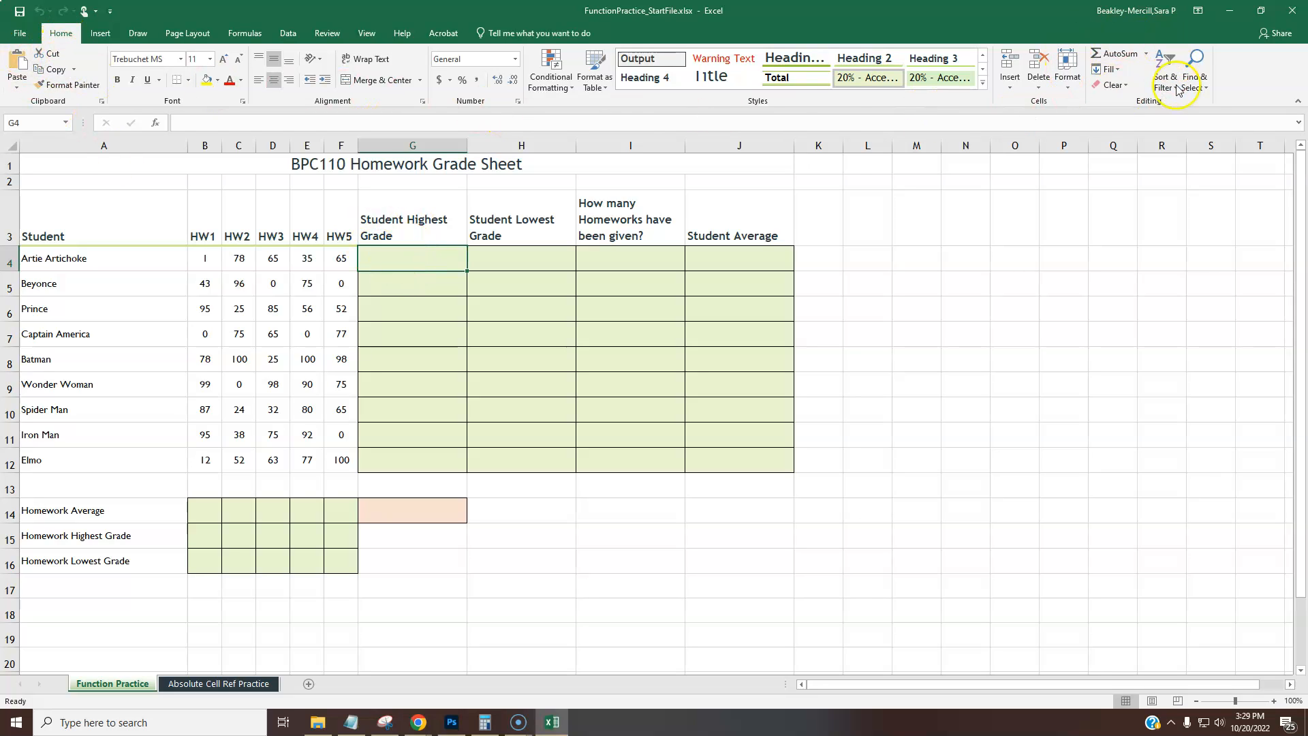
{"action": "left_click", "coordinate": [1146, 54]}
{"action": "left_click", "coordinate": [1132, 143]}
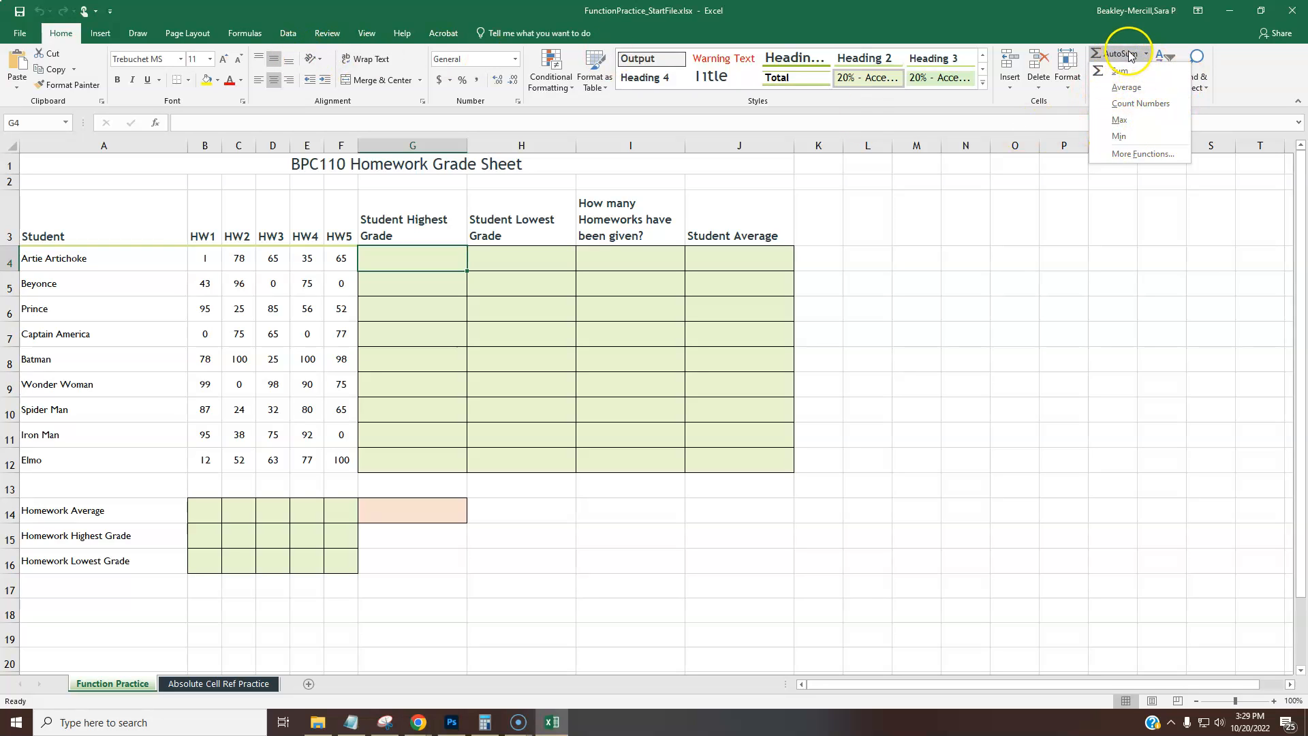
{"action": "left_click", "coordinate": [245, 36]}
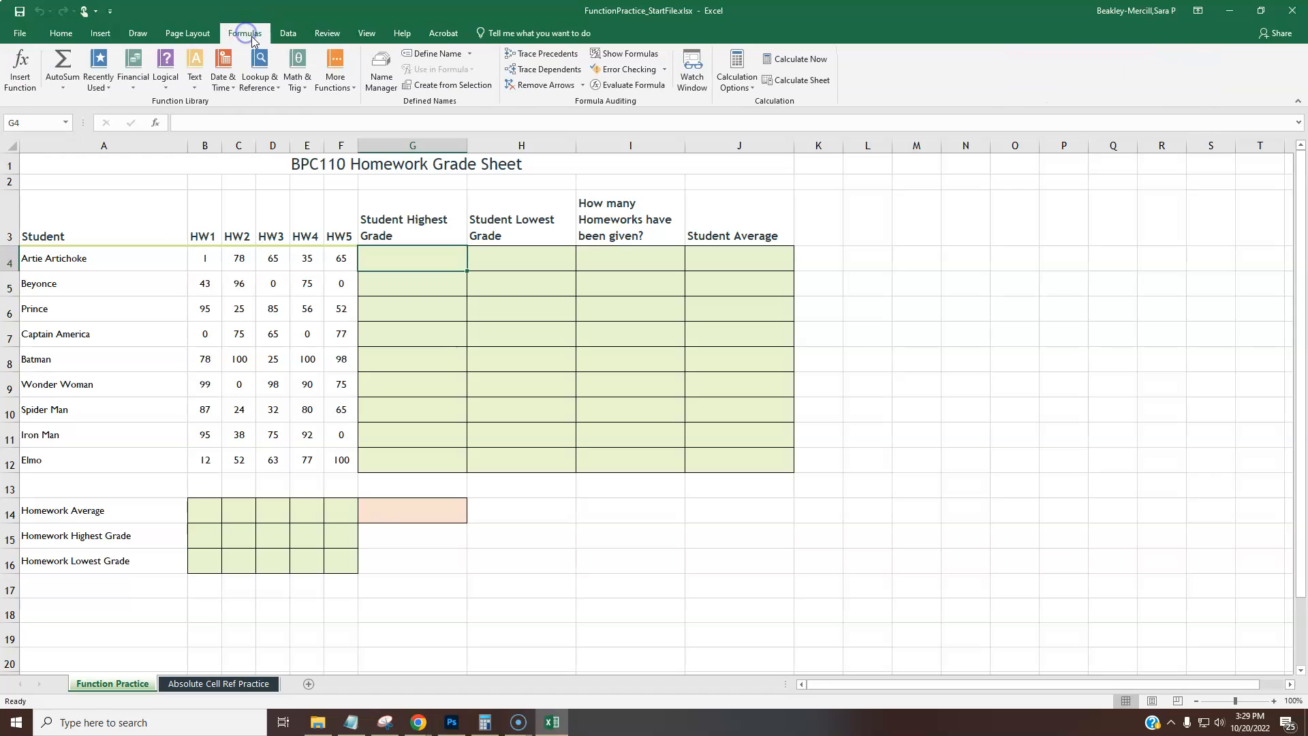
{"action": "left_click", "coordinate": [63, 83]}
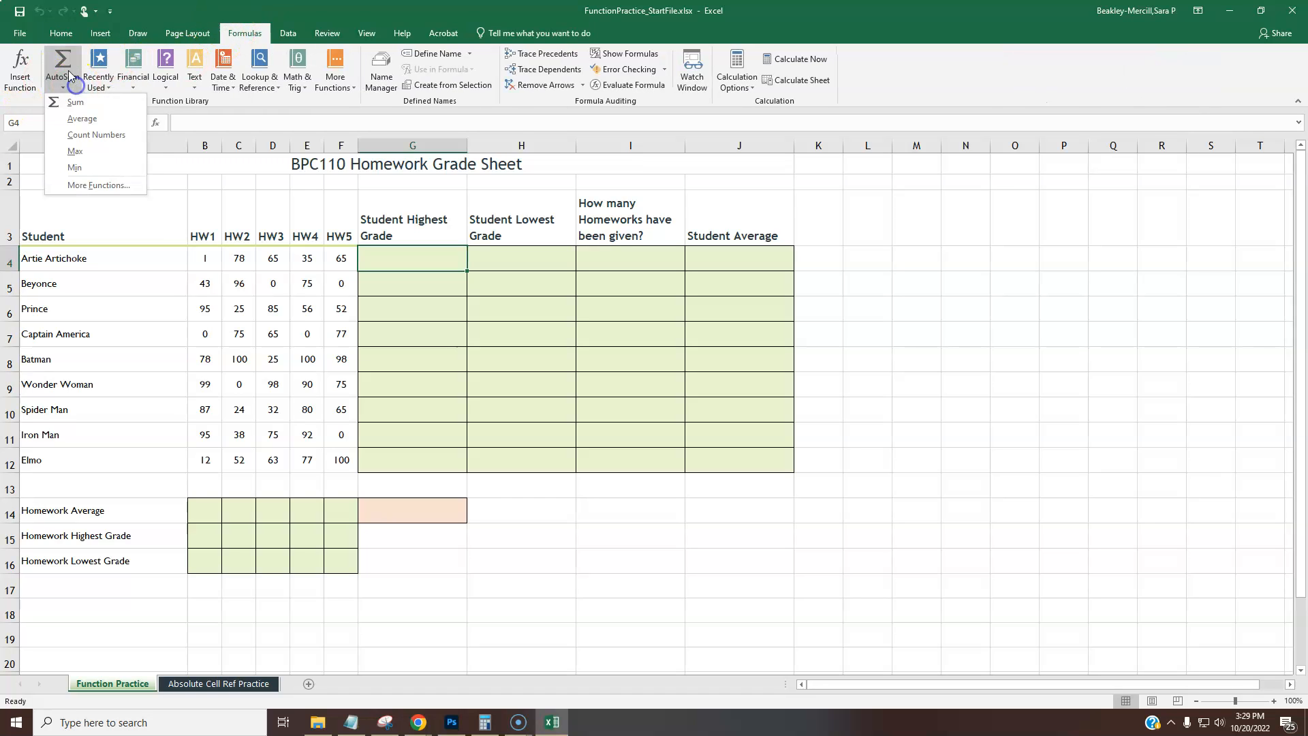
{"action": "left_click", "coordinate": [62, 33]}
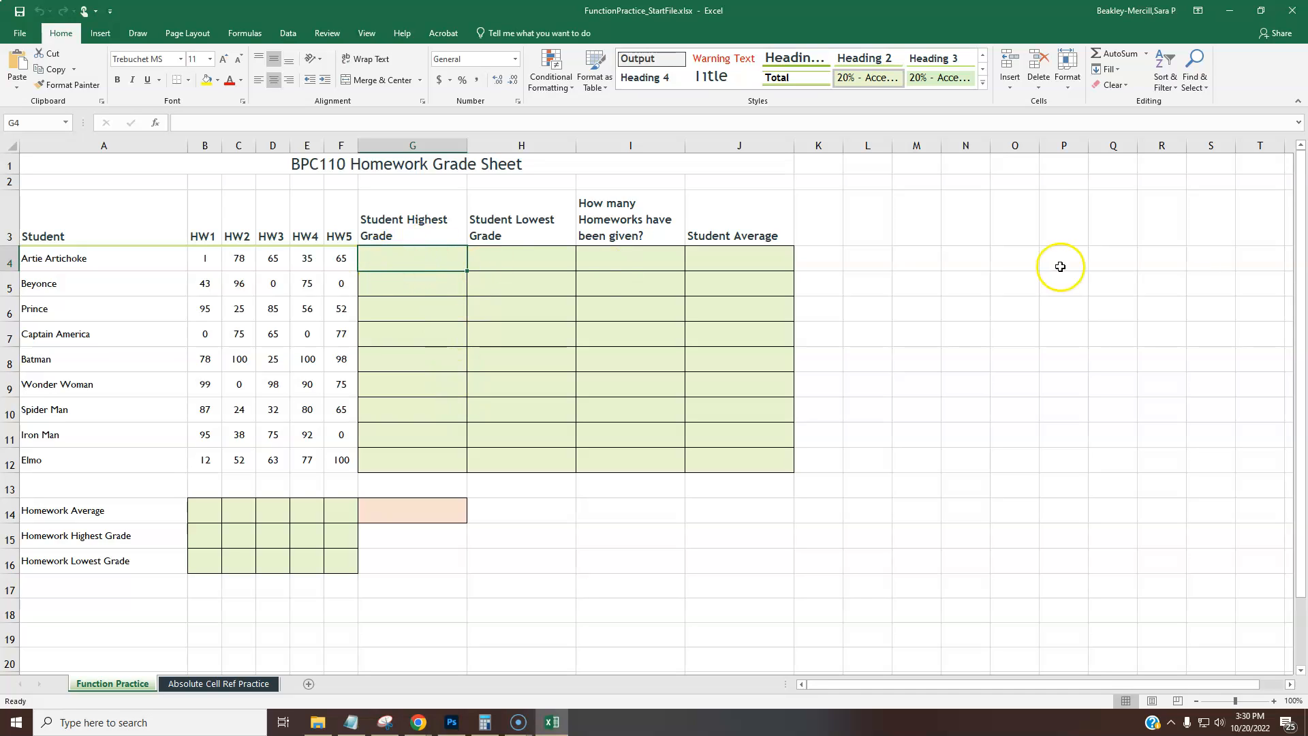
- Calculate the first student's highest grade in G4 with the MAX function over B4:F4
{"action": "left_click", "coordinate": [1147, 54]}
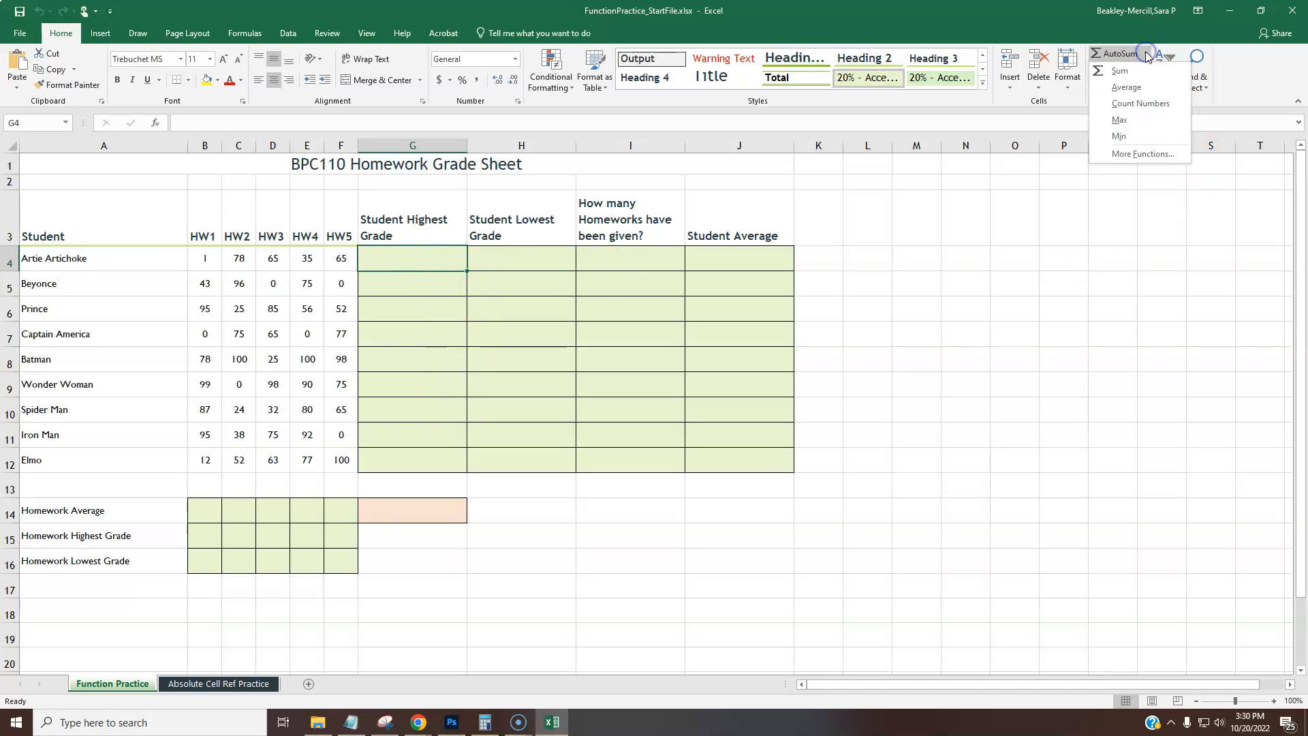
{"action": "left_click", "coordinate": [1135, 120]}
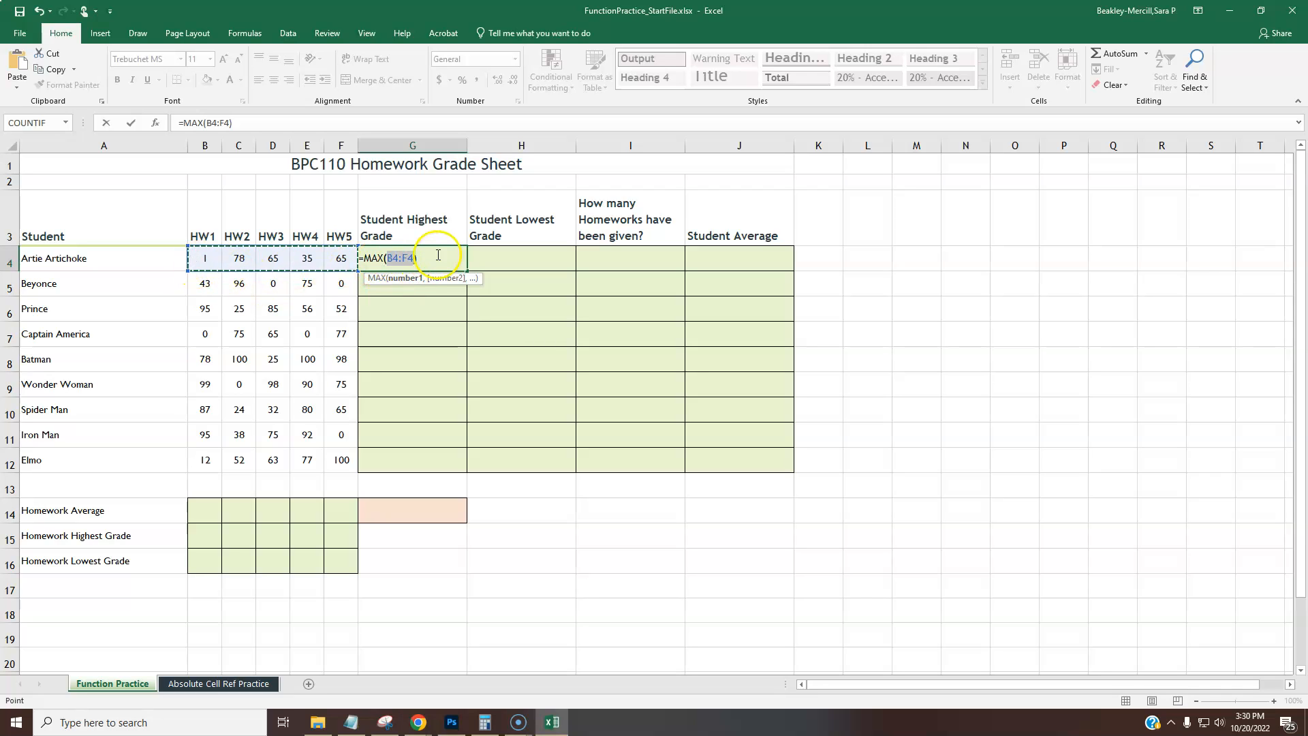
{"action": "key", "text": "Return"}
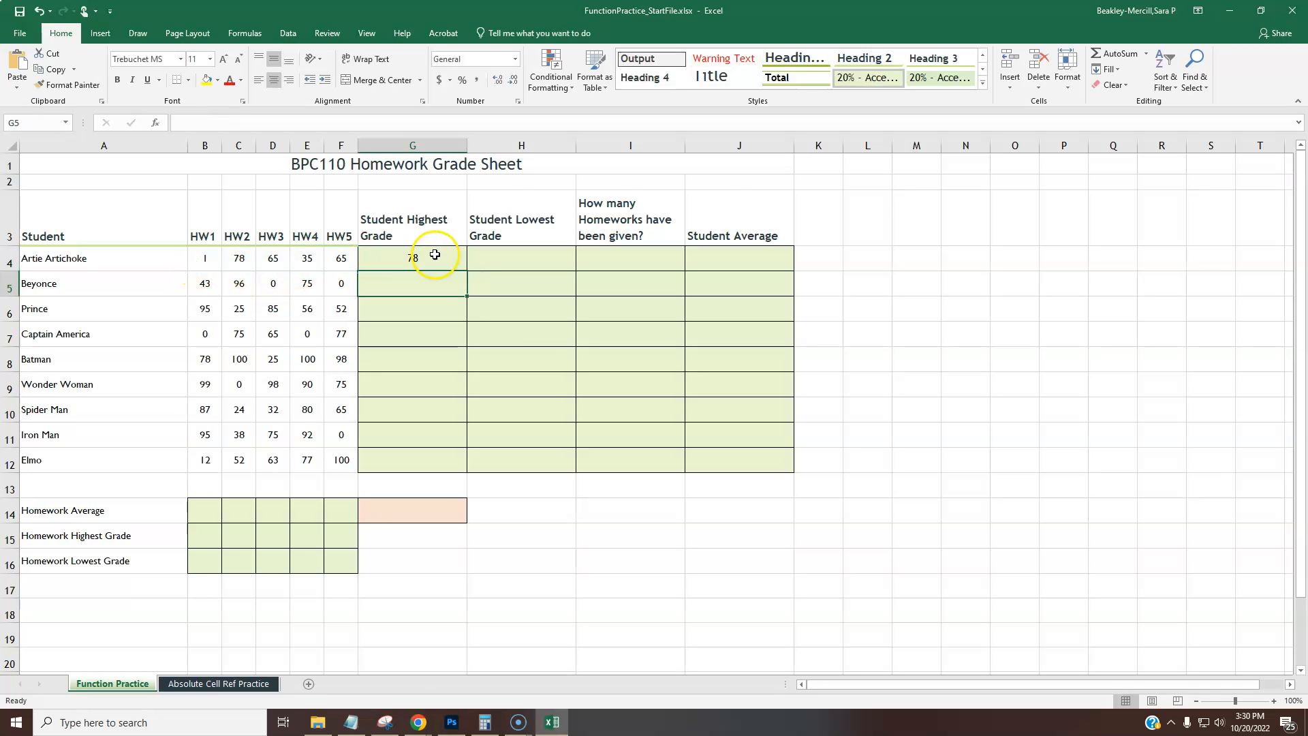
- Review the MAX formula in G4 and copy it down the Student Highest Grade column through G12
{"action": "left_click", "coordinate": [423, 258]}
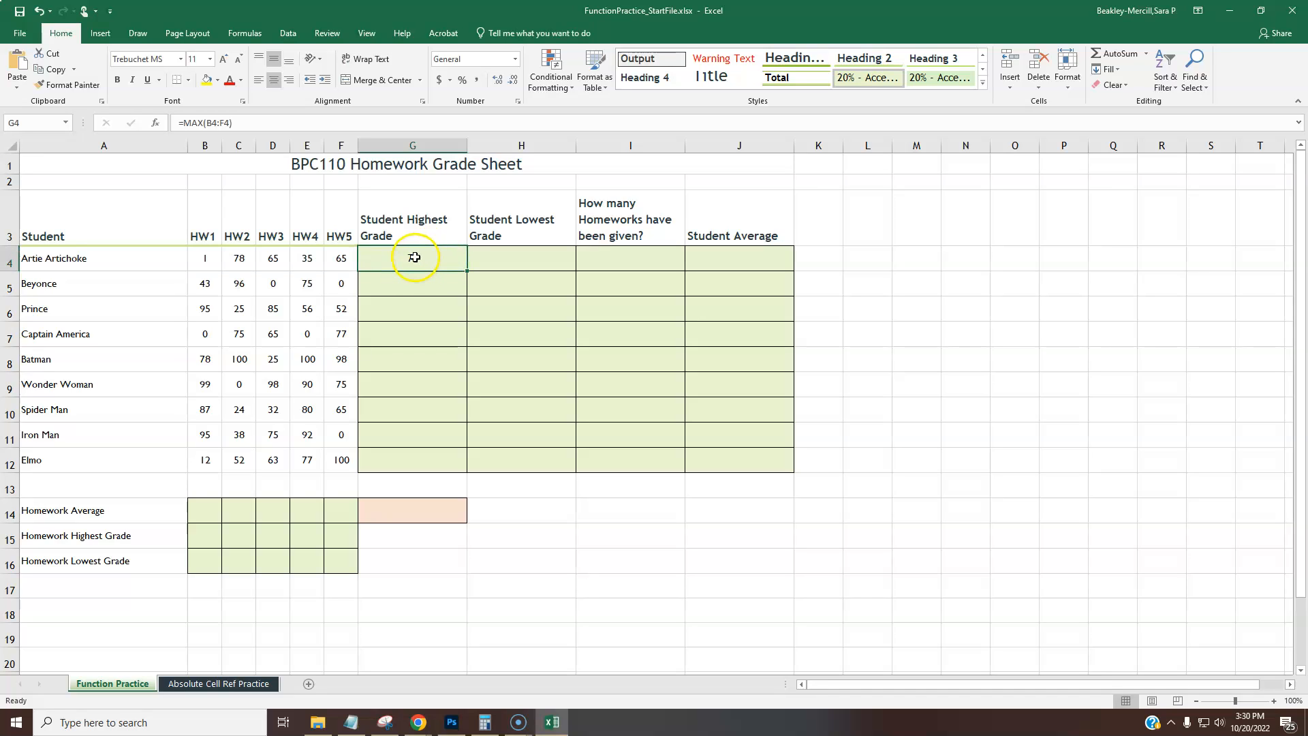
{"action": "double_click", "coordinate": [415, 257]}
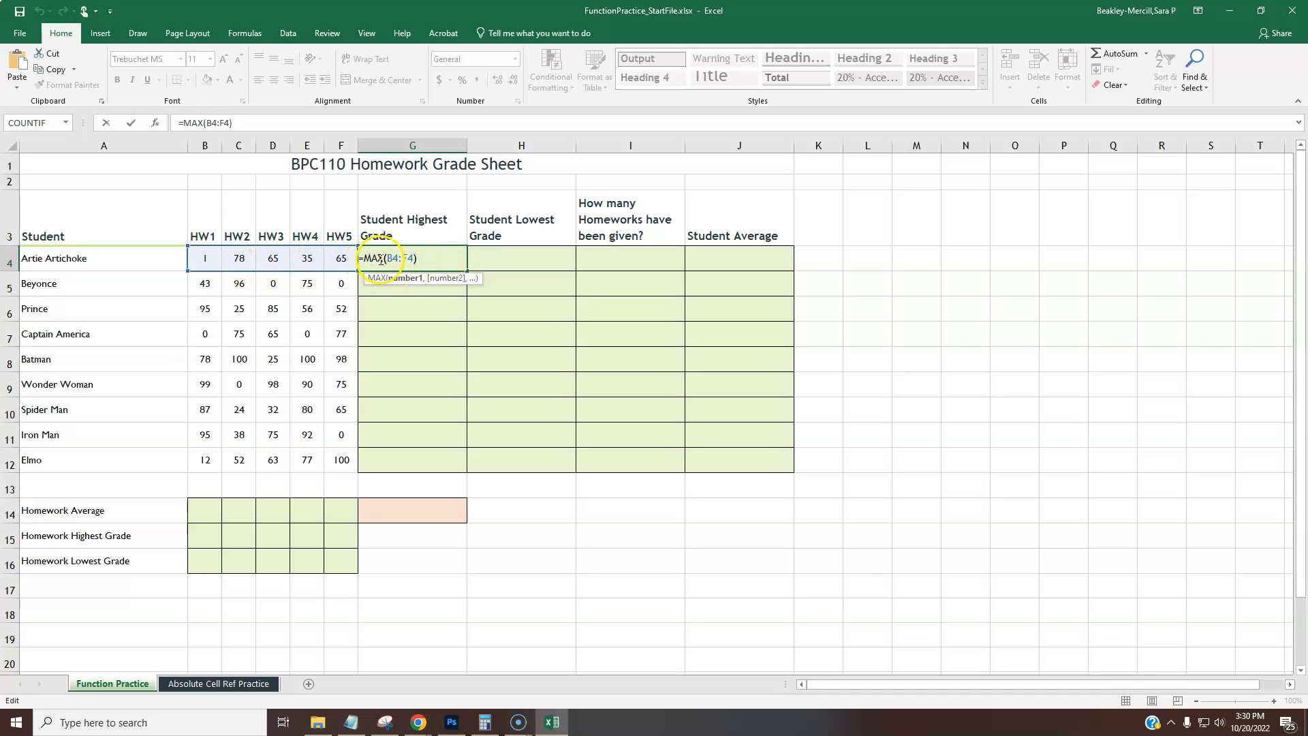
{"action": "key", "text": "Return"}
{"action": "left_click", "coordinate": [436, 256]}
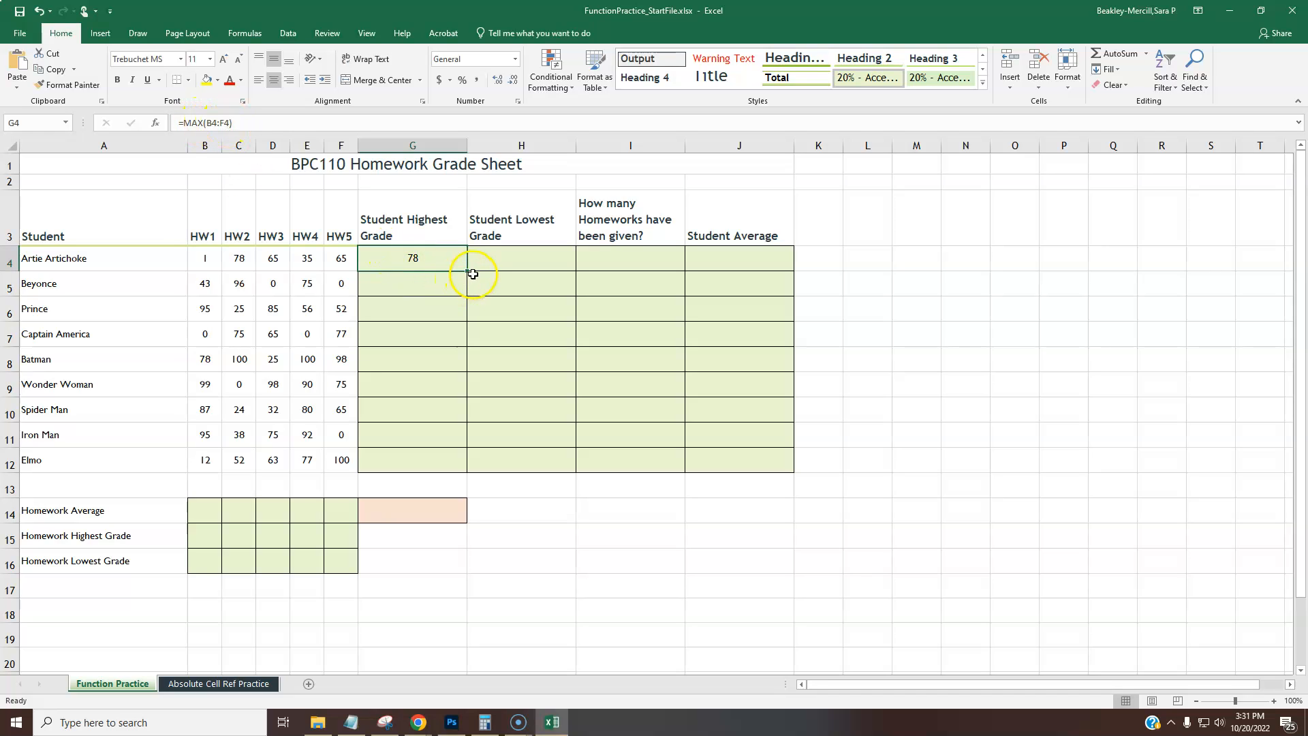
{"action": "left_click_drag", "start_coordinate": [466, 270], "coordinate": [470, 468]}
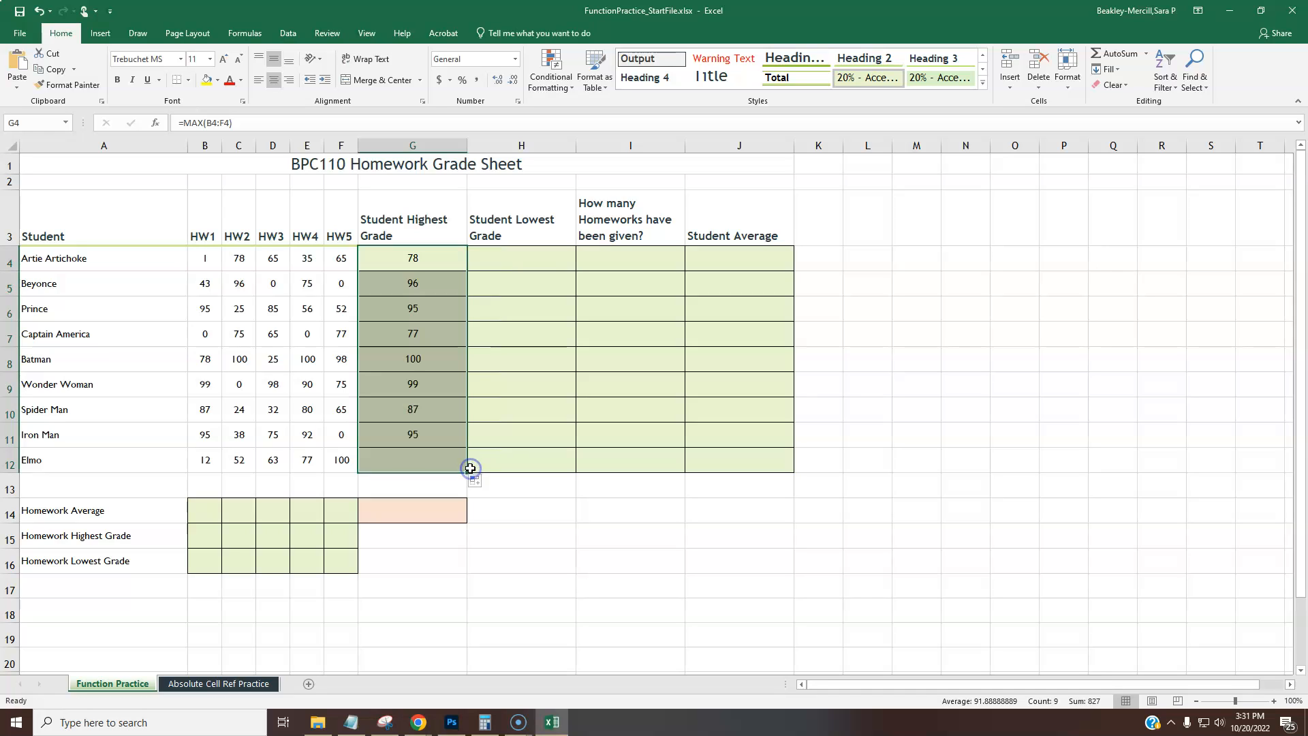
- Check the cell ranges referenced by the MAX formulas in G7, G4 and G8
{"action": "double_click", "coordinate": [416, 336]}
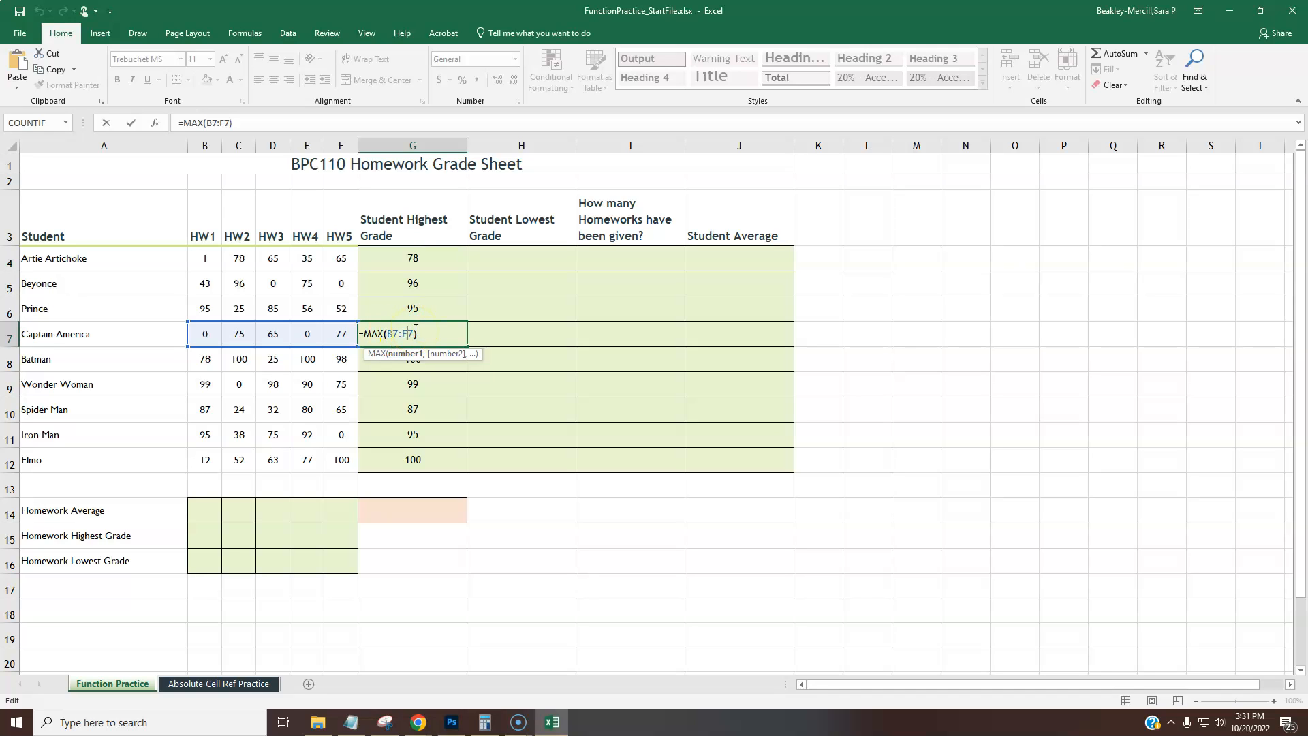
{"action": "key", "text": "Escape"}
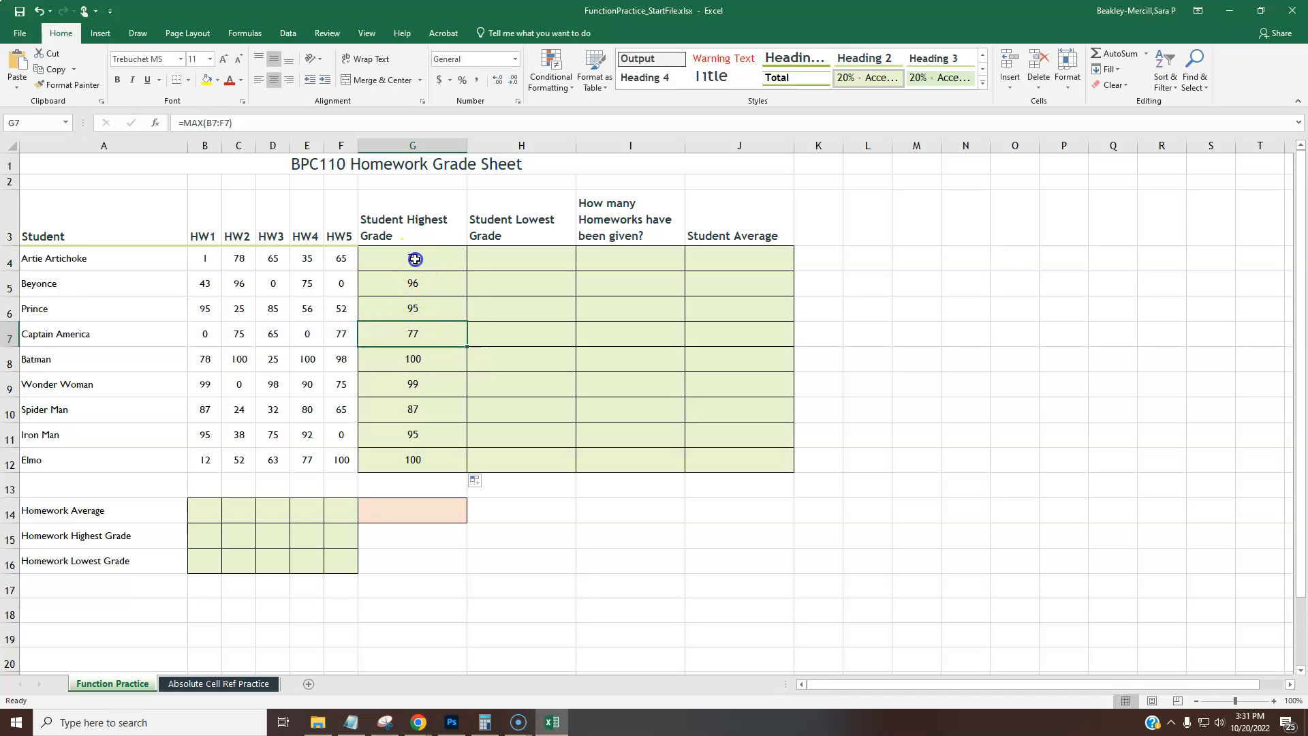
{"action": "double_click", "coordinate": [393, 263]}
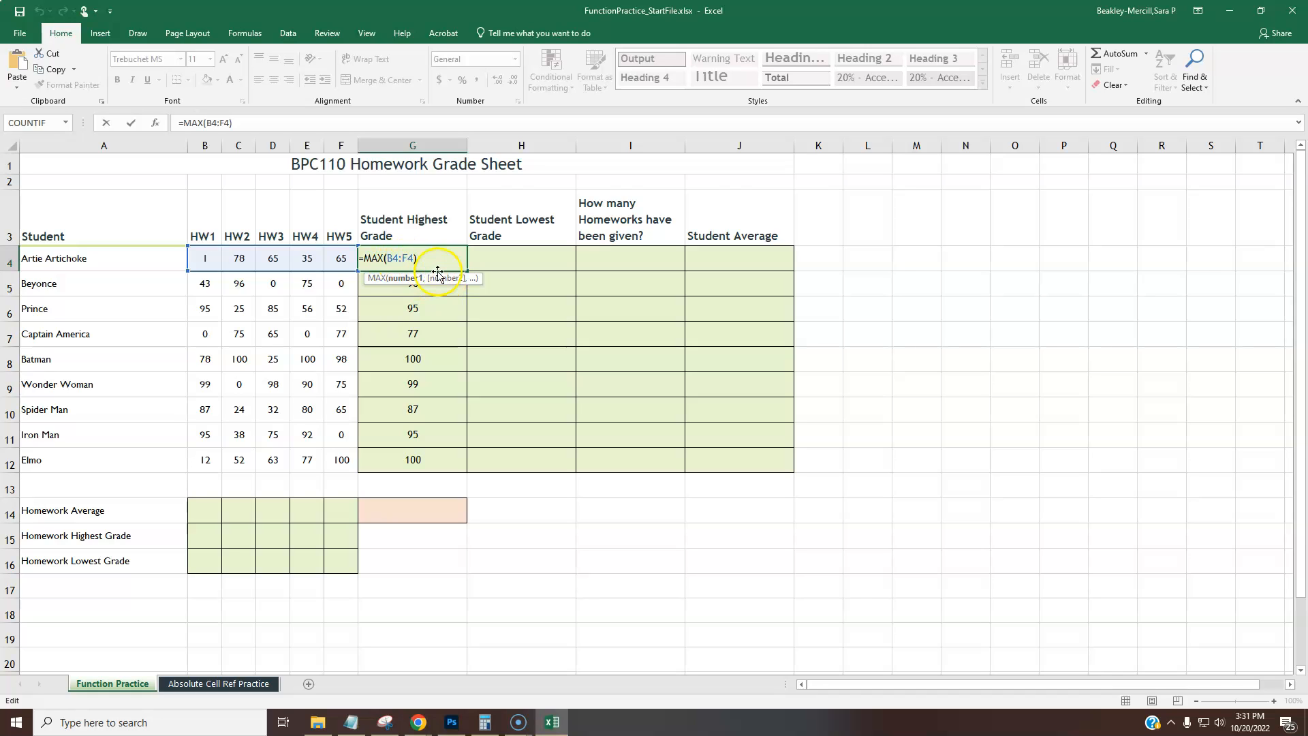
{"action": "key", "text": "Escape"}
{"action": "double_click", "coordinate": [420, 359]}
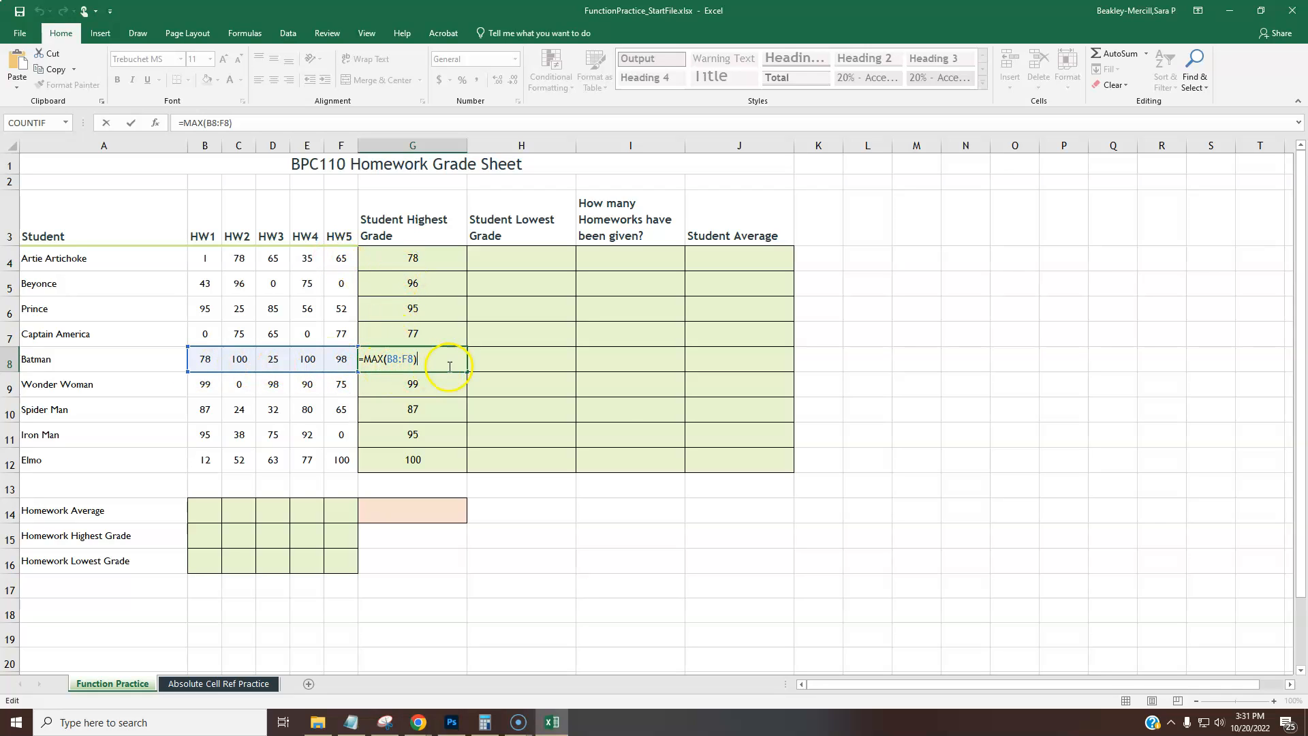
{"action": "key", "text": "ctrl+Return"}
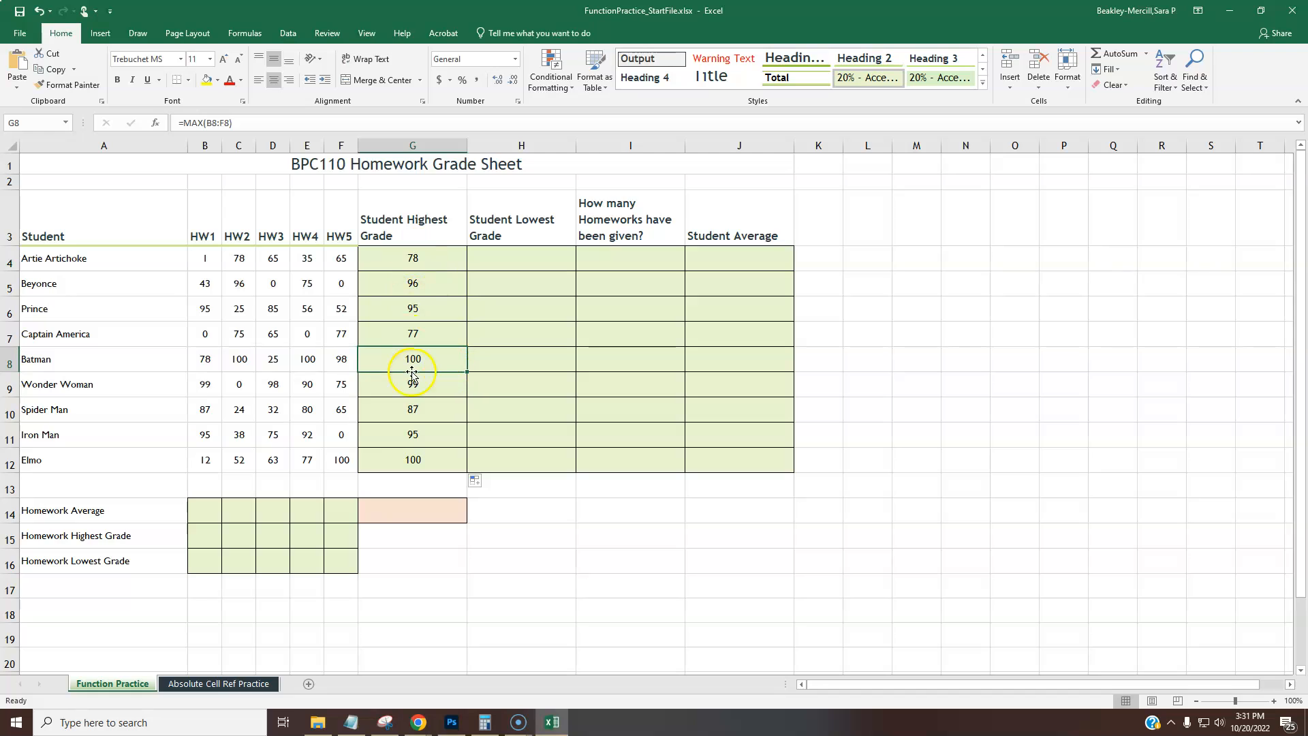
{"action": "left_click", "coordinate": [429, 256]}
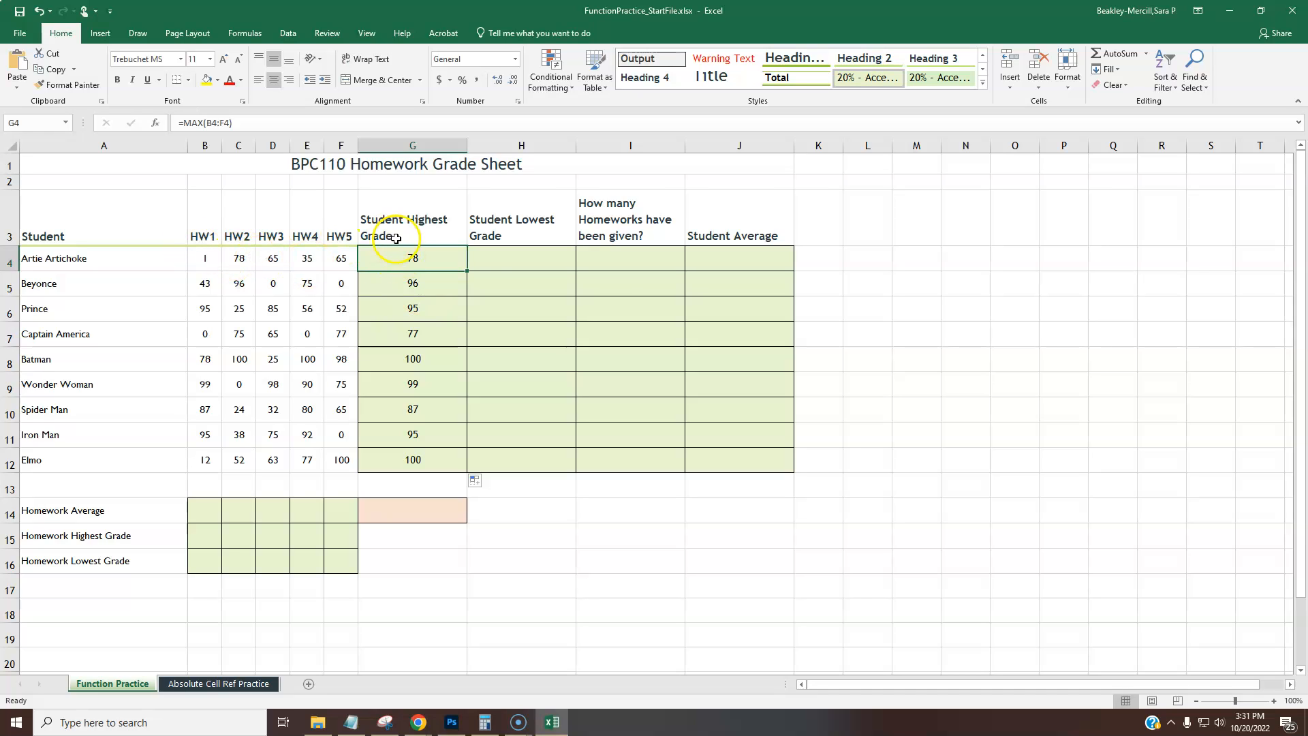
- Try a MIN function in H4 with its range reselected as B4:F4, and undo the entry
{"action": "left_click", "coordinate": [497, 263]}
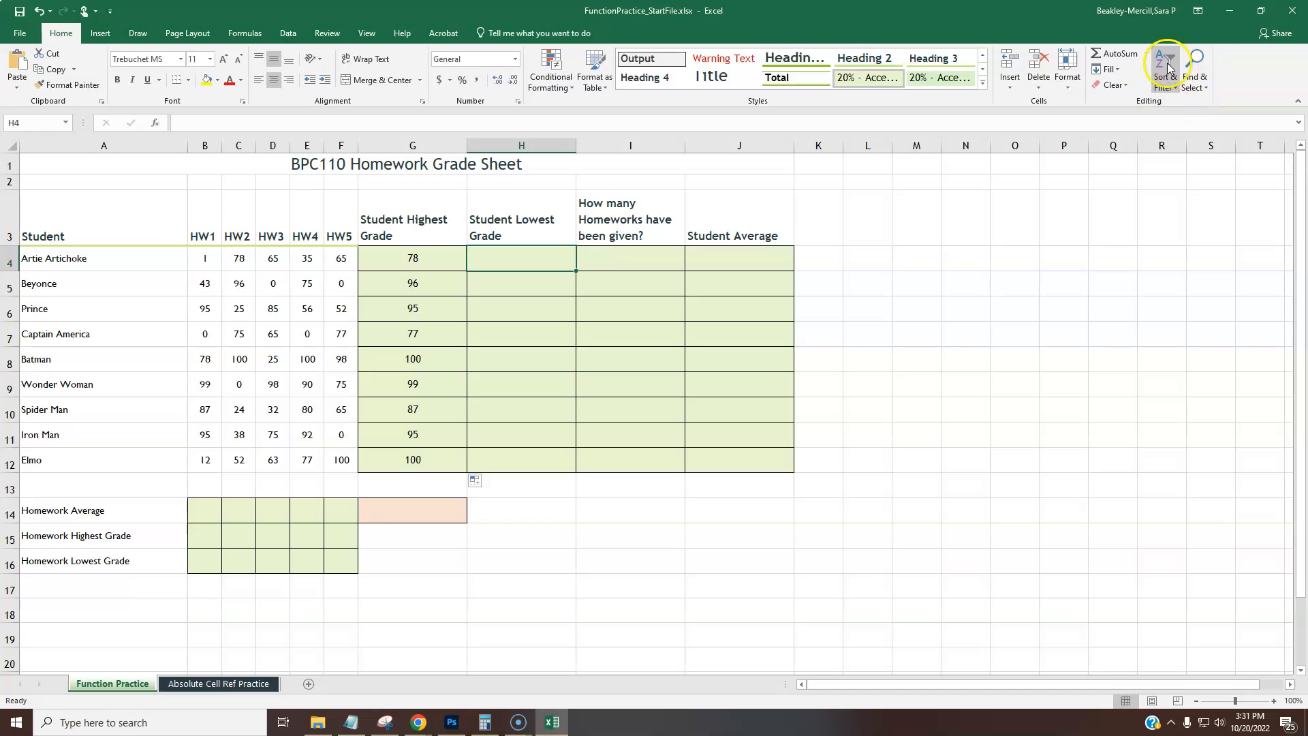
{"action": "left_click", "coordinate": [1146, 54]}
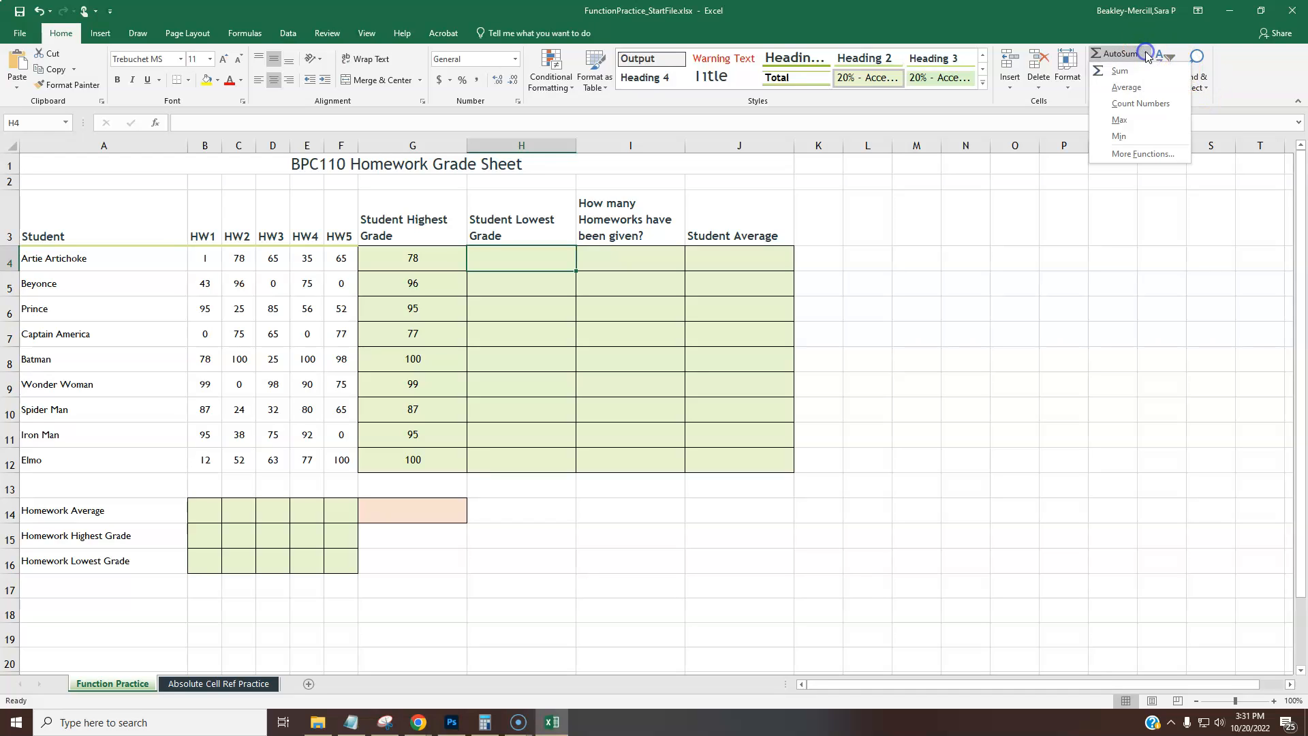
{"action": "left_click", "coordinate": [1120, 138]}
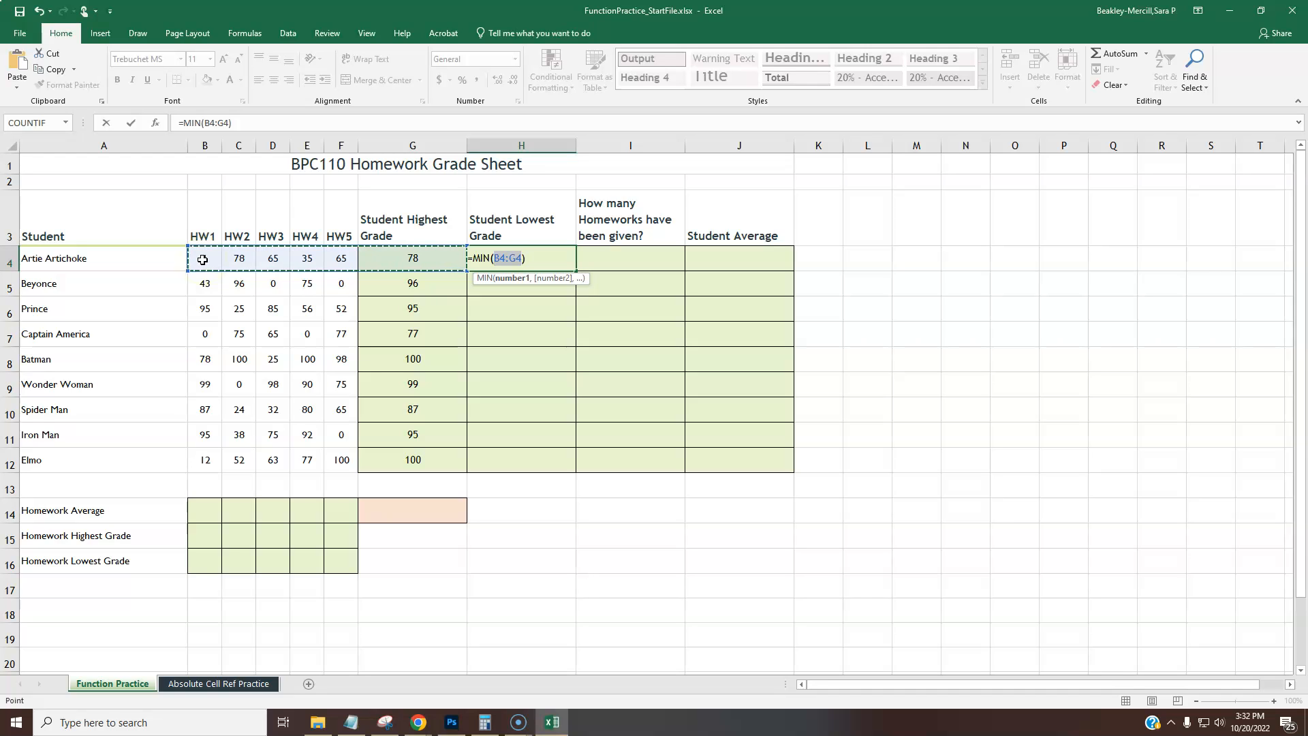
{"action": "left_click", "coordinate": [203, 259]}
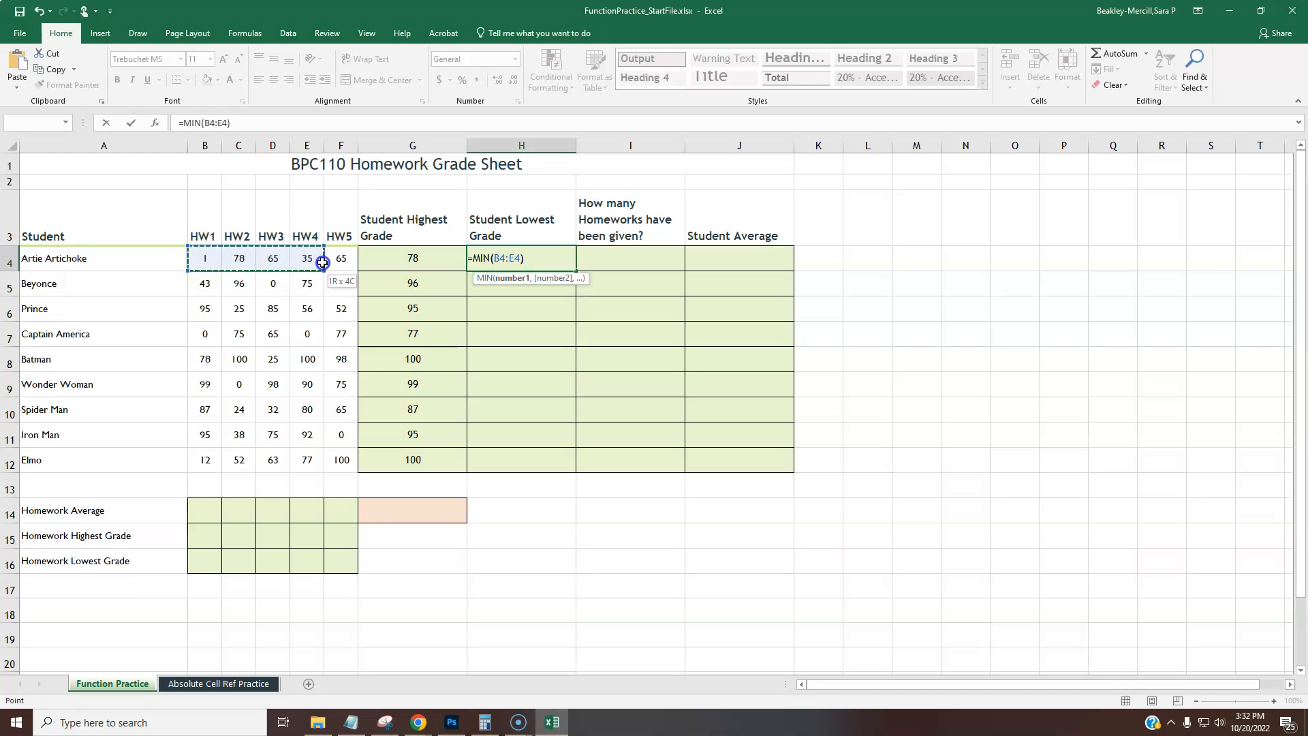
{"action": "left_click_drag", "start_coordinate": [356, 263], "coordinate": [351, 262]}
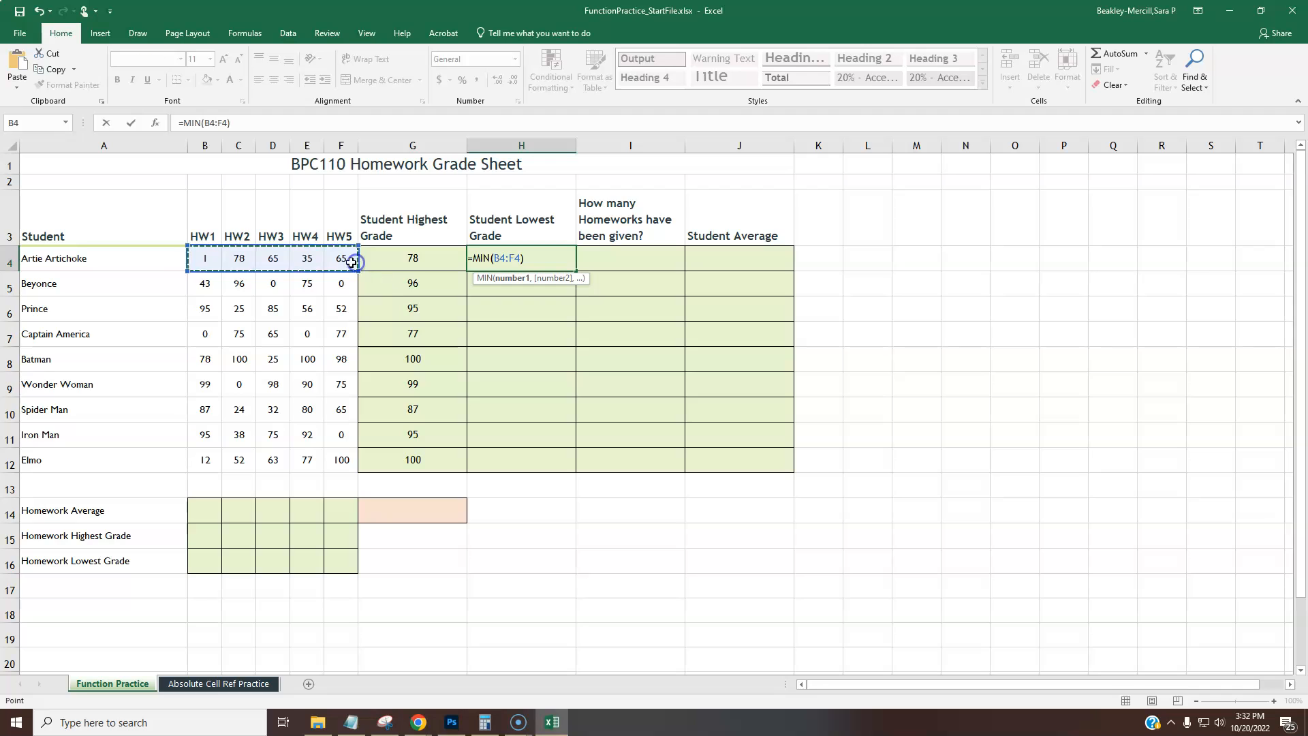
{"action": "key", "text": "Return"}
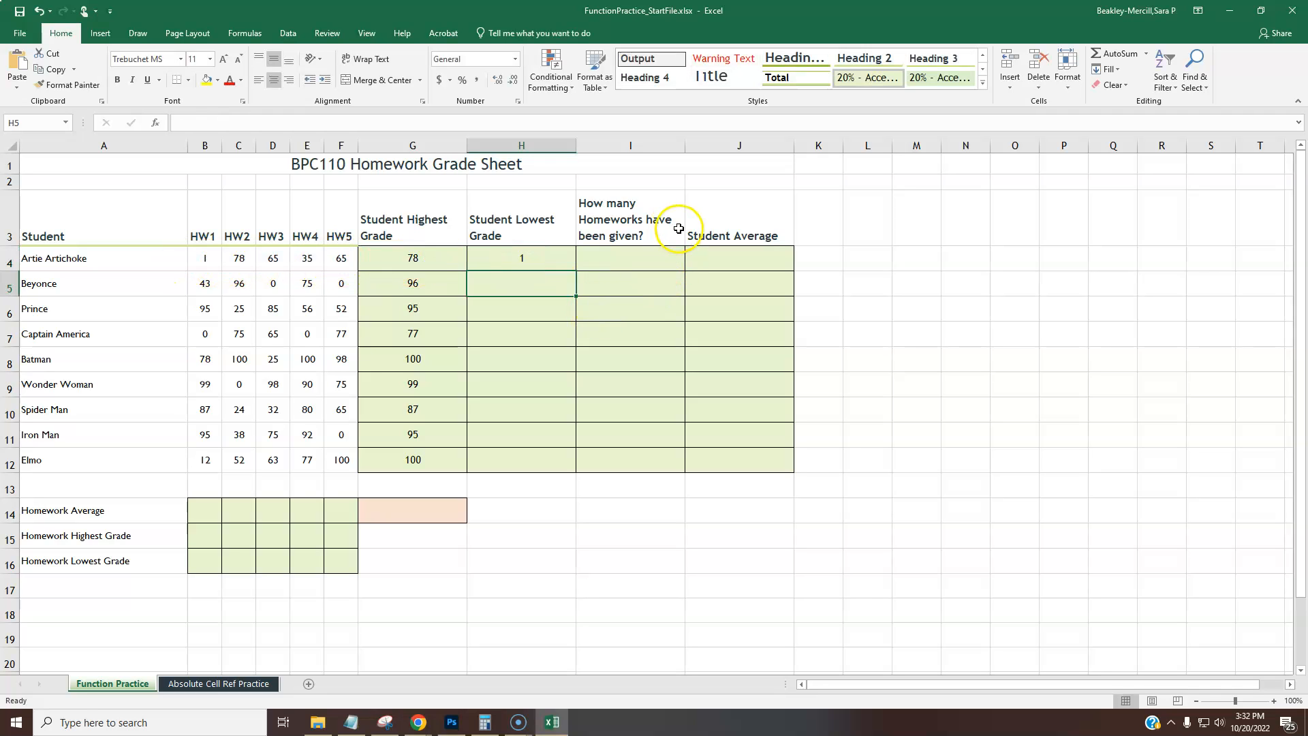
{"action": "key", "text": "ctrl+z"}
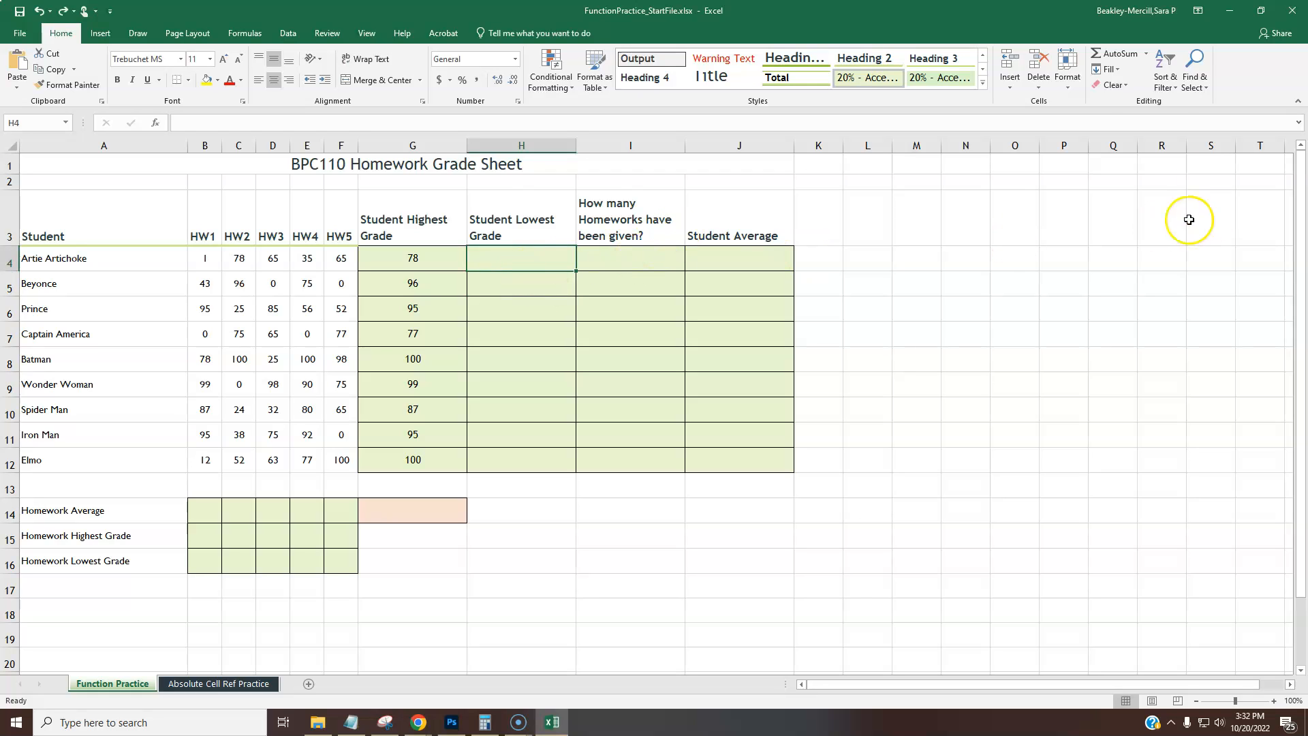
- Calculate the first student's lowest grade in H4 with MIN over B4:F4 and copy the formula down through H12
{"action": "left_click", "coordinate": [1147, 53]}
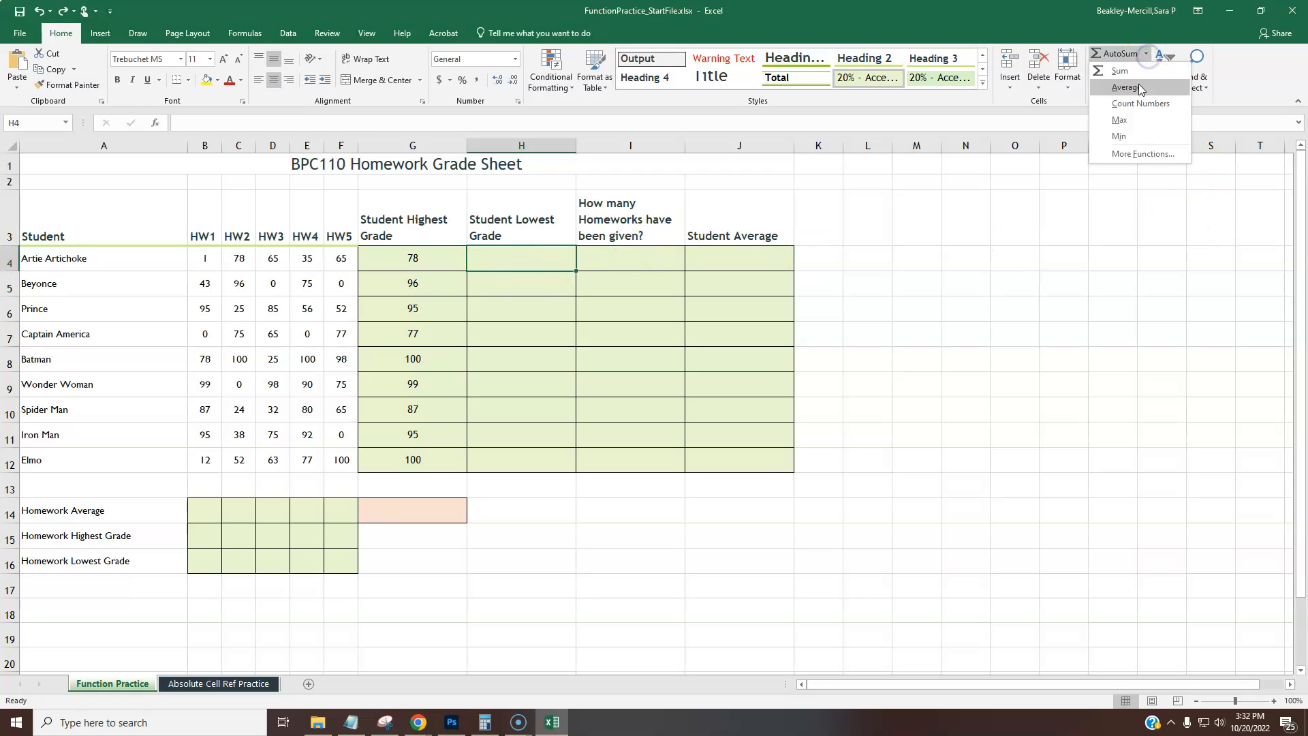
{"action": "left_click", "coordinate": [1120, 136]}
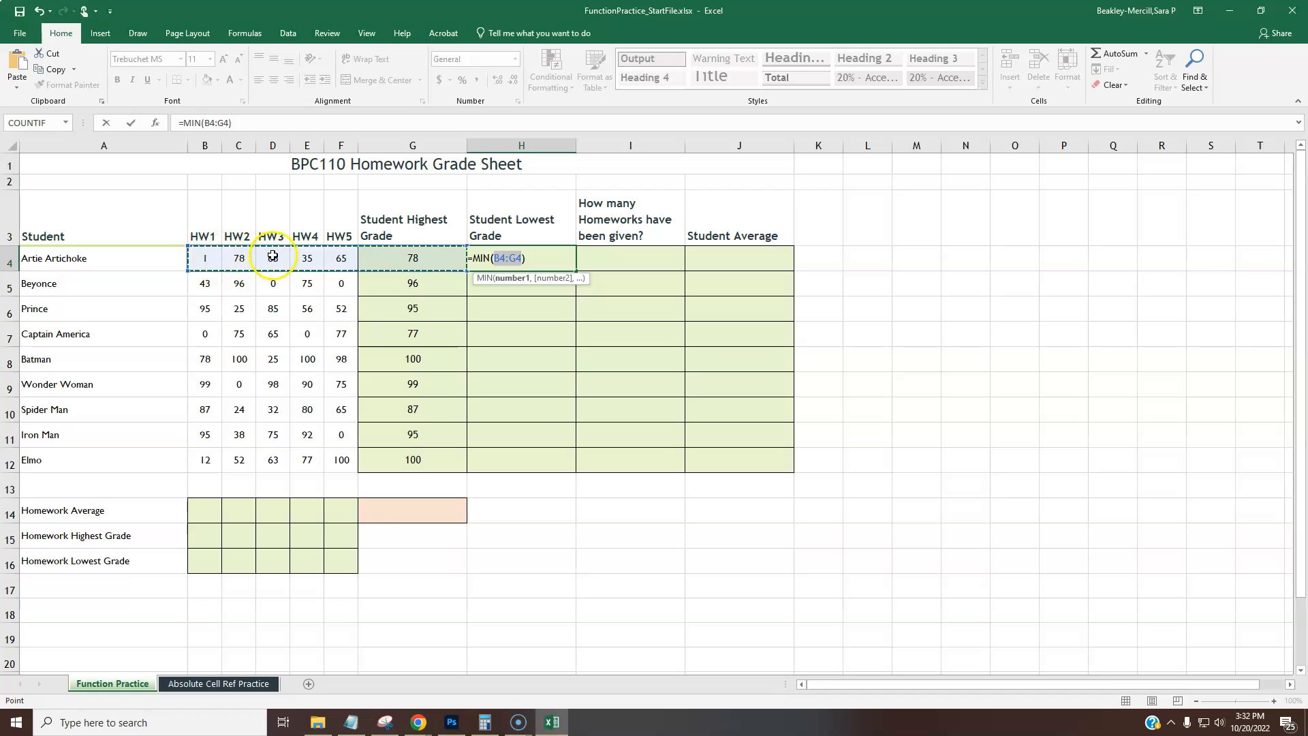
{"action": "left_click", "coordinate": [521, 257]}
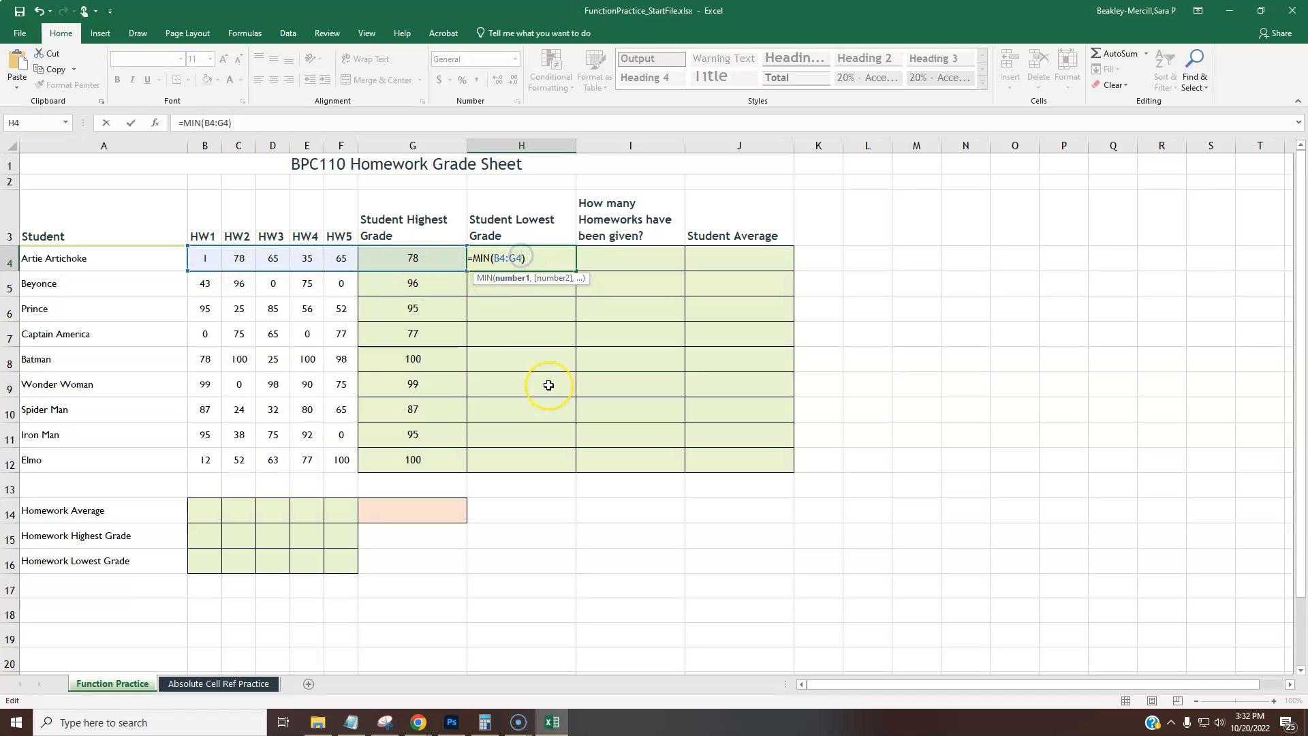
{"action": "key", "text": "BackSpace"}
{"action": "key", "text": "BackSpace"}
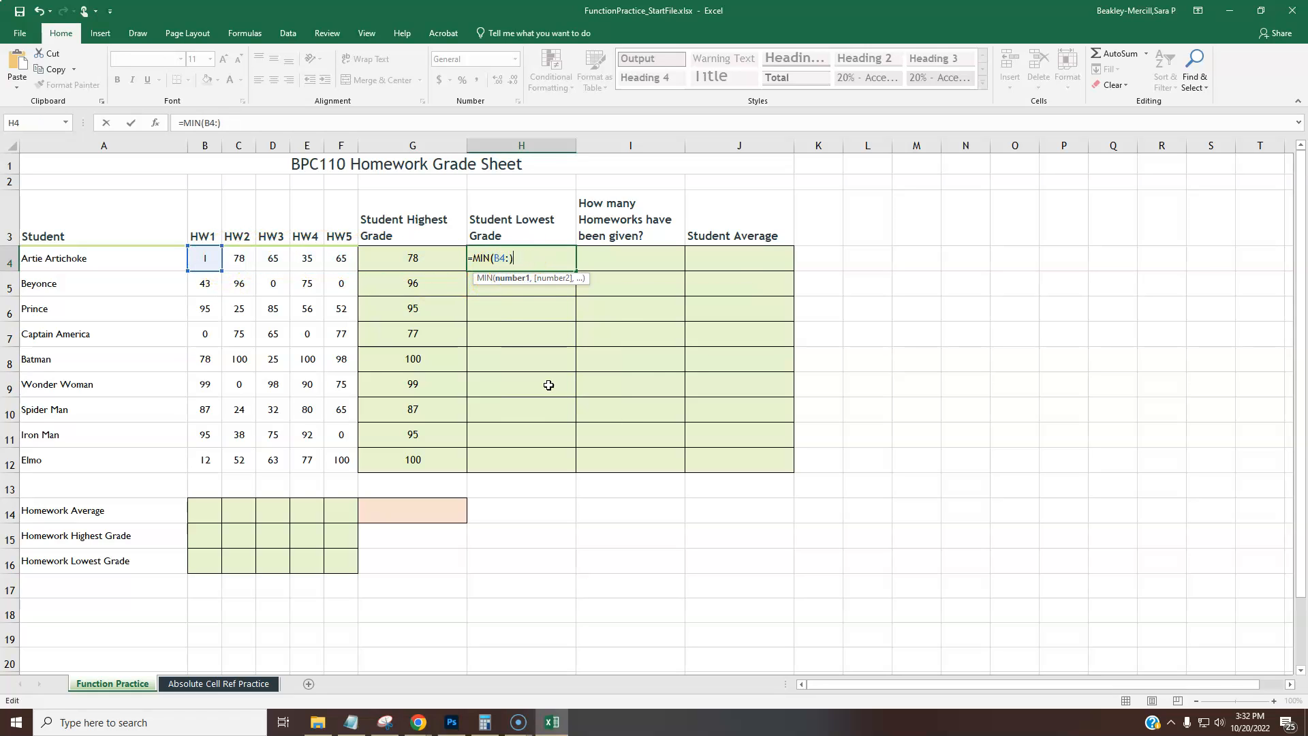
{"action": "type", "text": "f"}
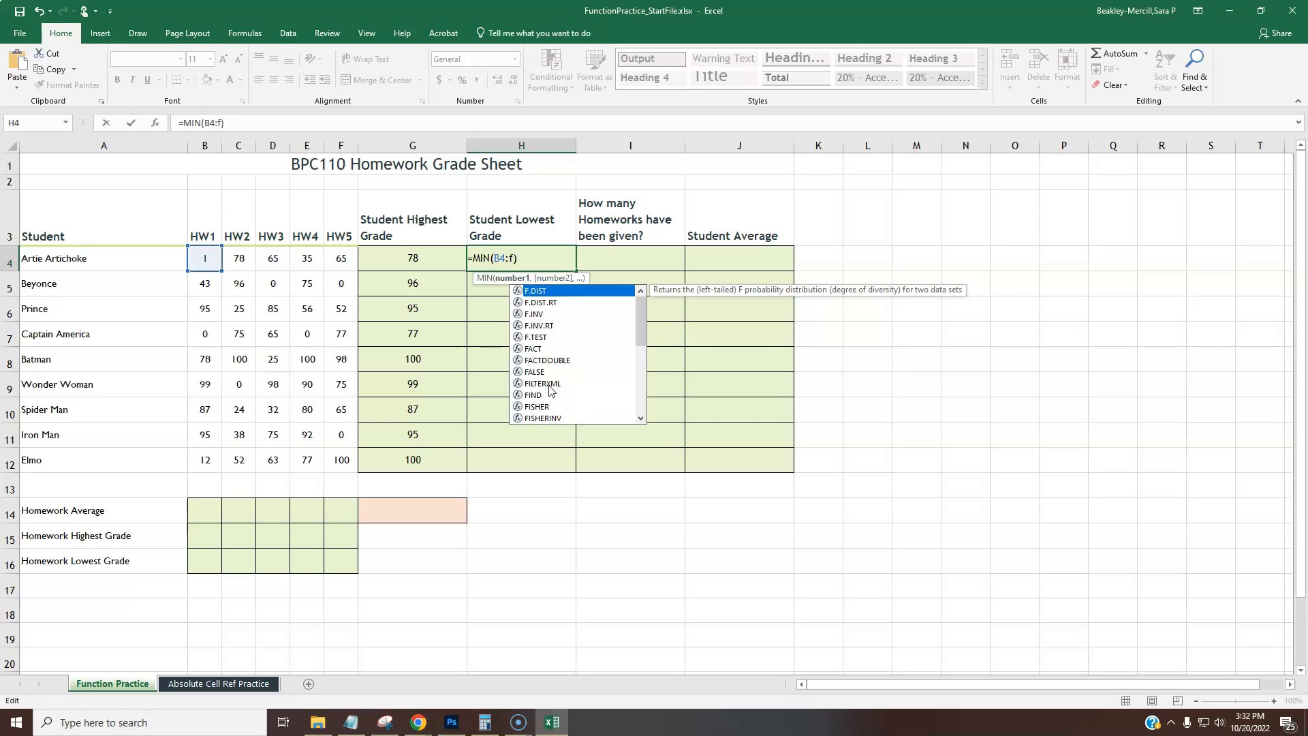
{"action": "type", "text": "4"}
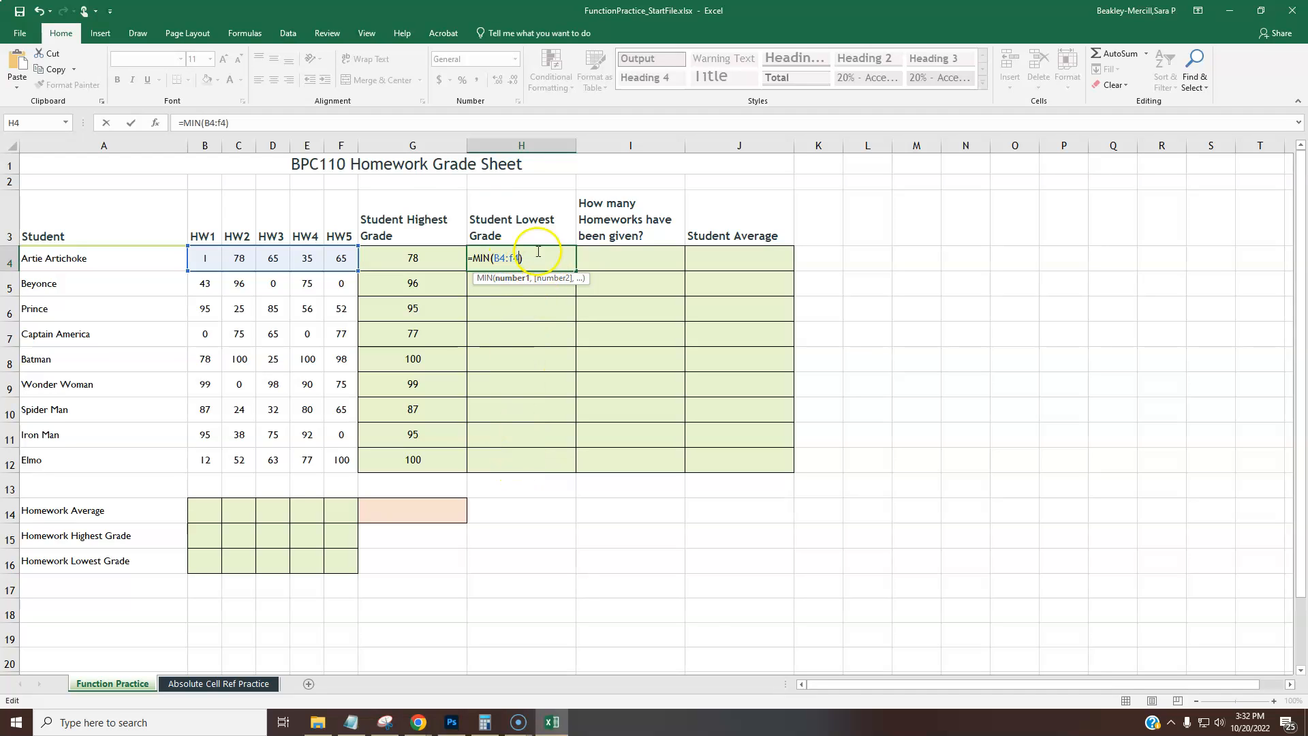
{"action": "left_click", "coordinate": [132, 128]}
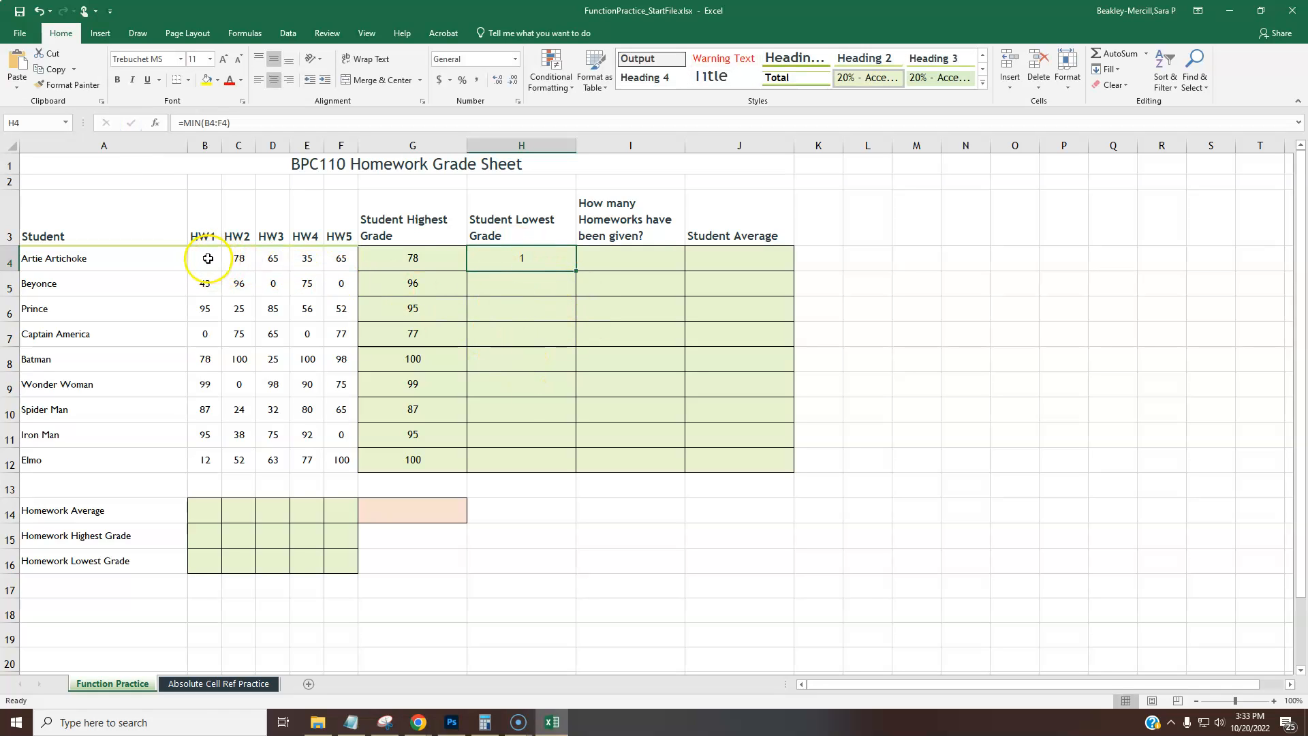
{"action": "left_click_drag", "start_coordinate": [576, 270], "coordinate": [566, 473]}
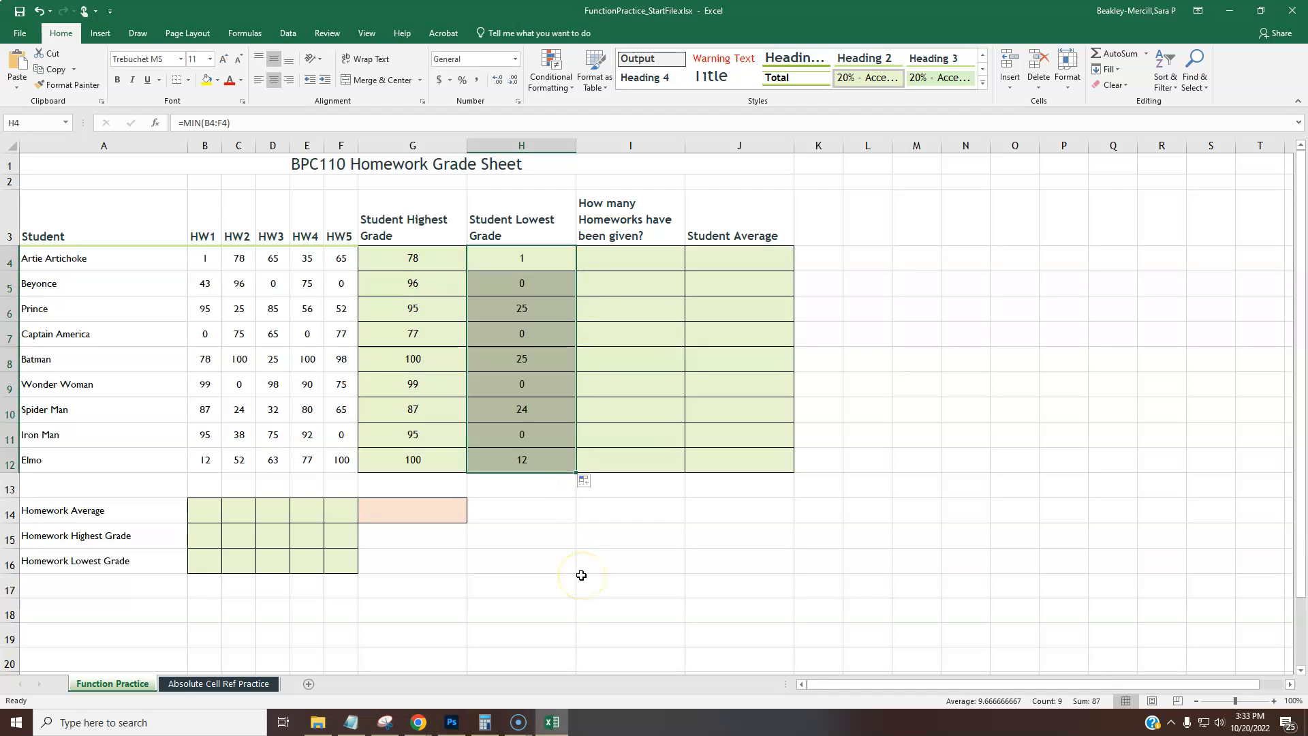
- Examine the HW1 to HW5 columns that the homework count in column I has to cover
{"action": "left_click", "coordinate": [664, 262]}
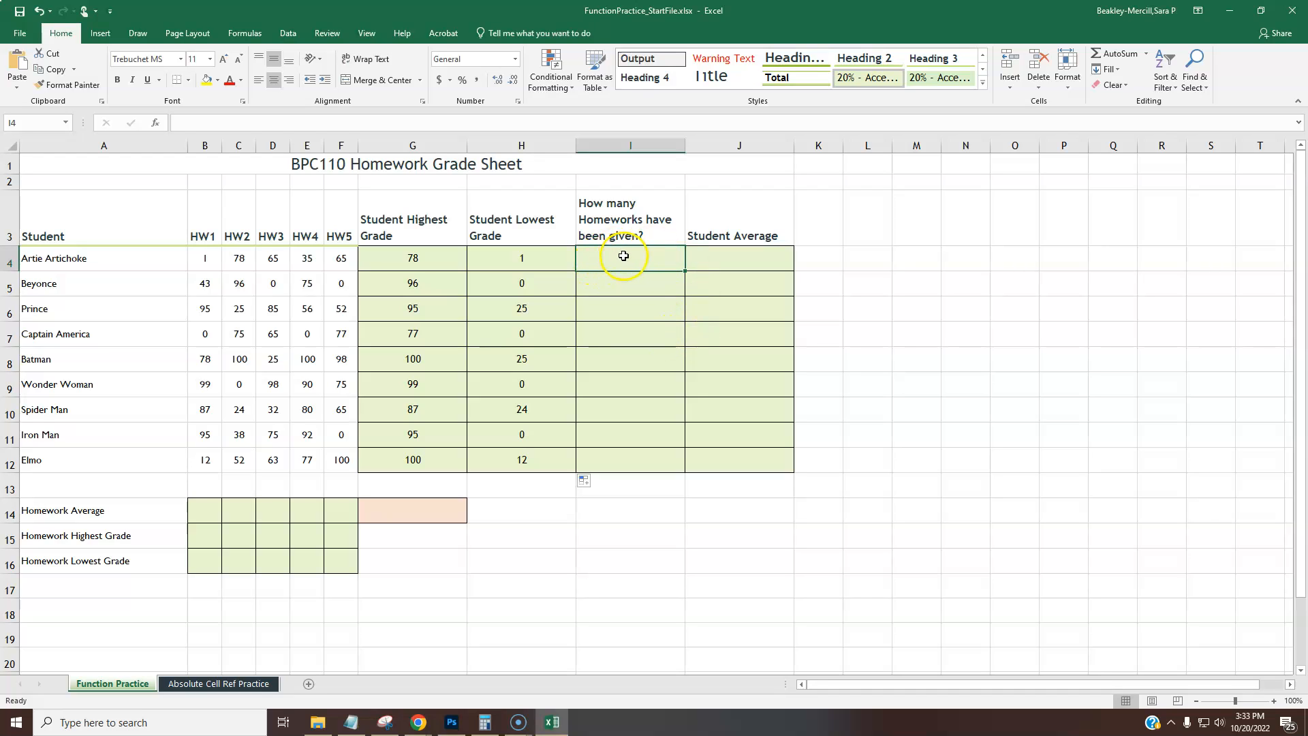
{"action": "left_click", "coordinate": [203, 258]}
{"action": "left_click", "coordinate": [238, 259]}
{"action": "left_click", "coordinate": [198, 219]}
{"action": "left_click", "coordinate": [239, 219]}
{"action": "left_click", "coordinate": [277, 220]}
{"action": "left_click", "coordinate": [318, 222]}
{"action": "left_click", "coordinate": [333, 218]}
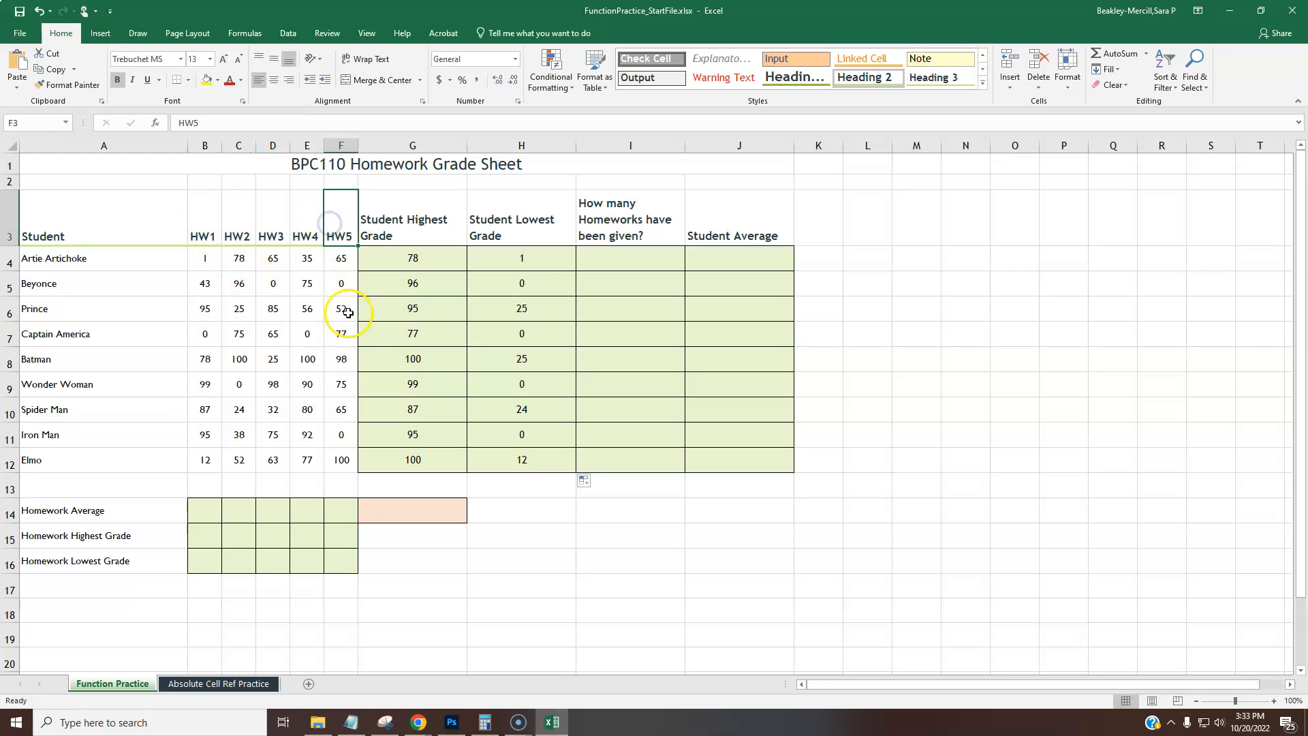
- Enter a COUNT function in I4 with the suggested range B4:H4
{"action": "left_click", "coordinate": [610, 263]}
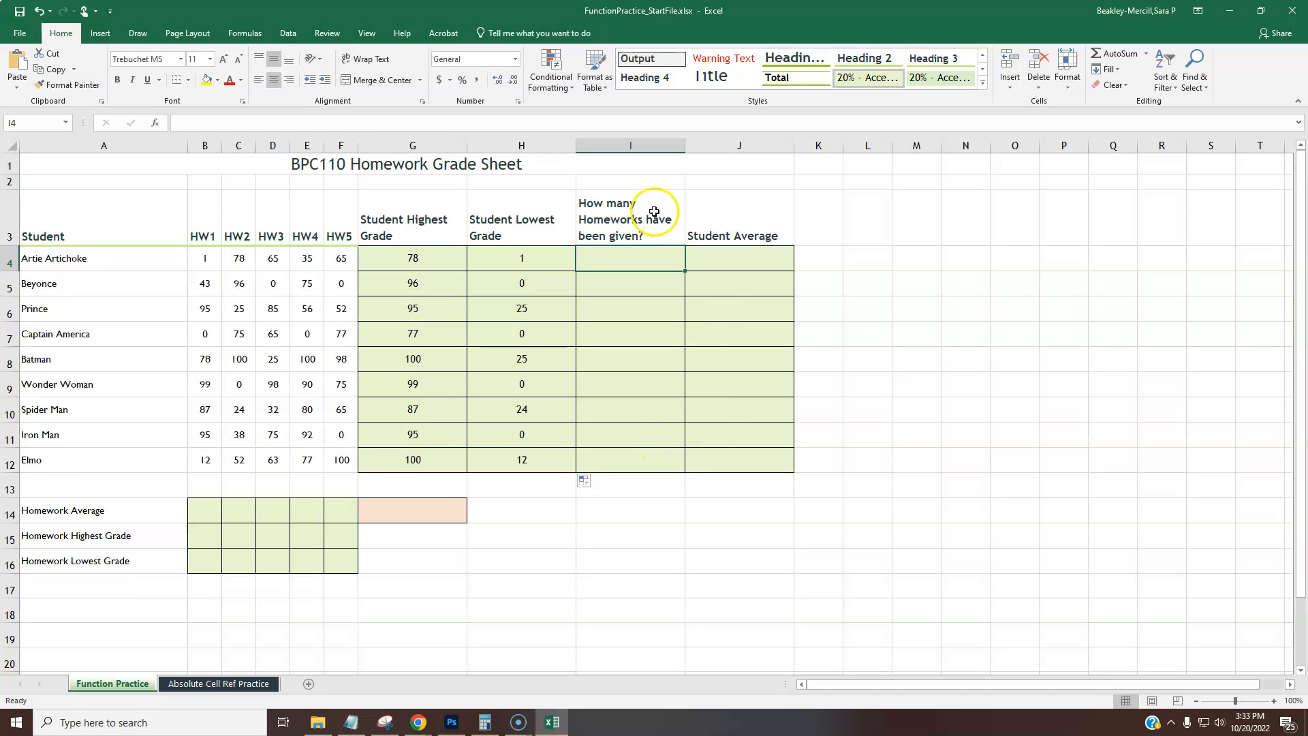
{"action": "left_click", "coordinate": [1146, 53]}
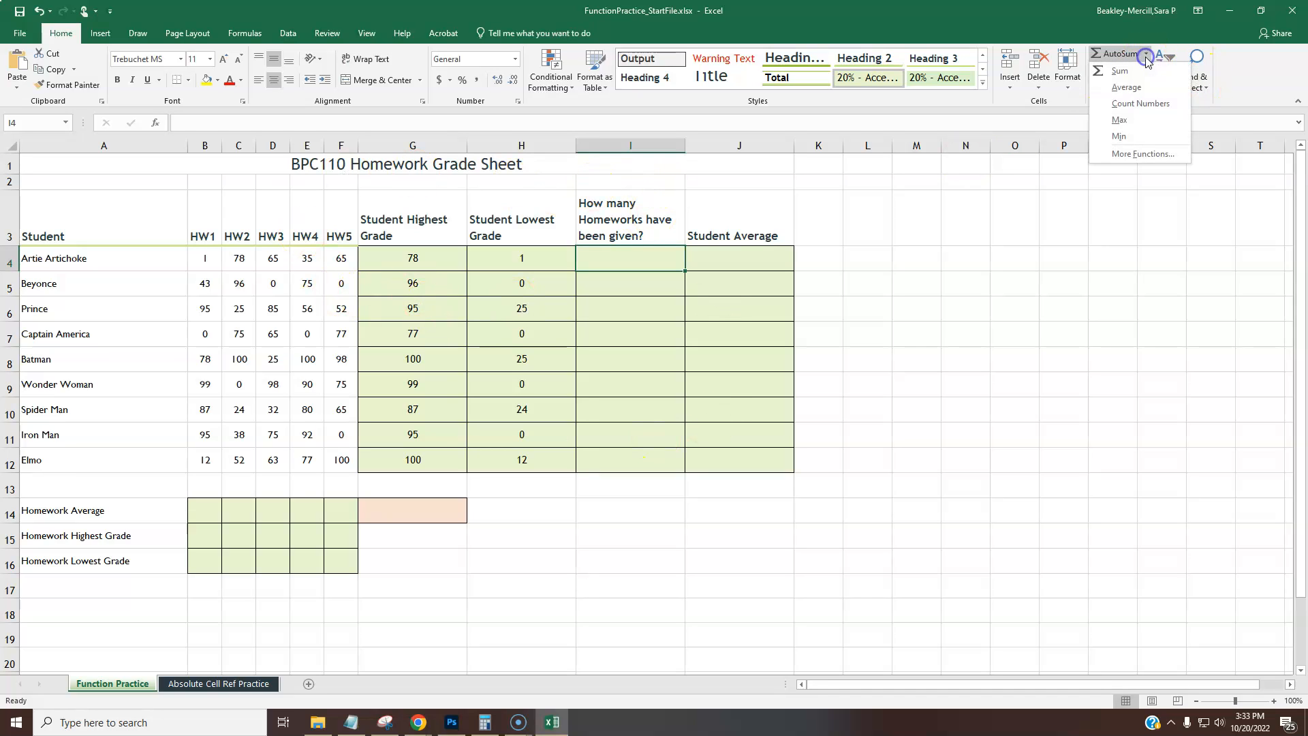
{"action": "left_click", "coordinate": [1145, 102]}
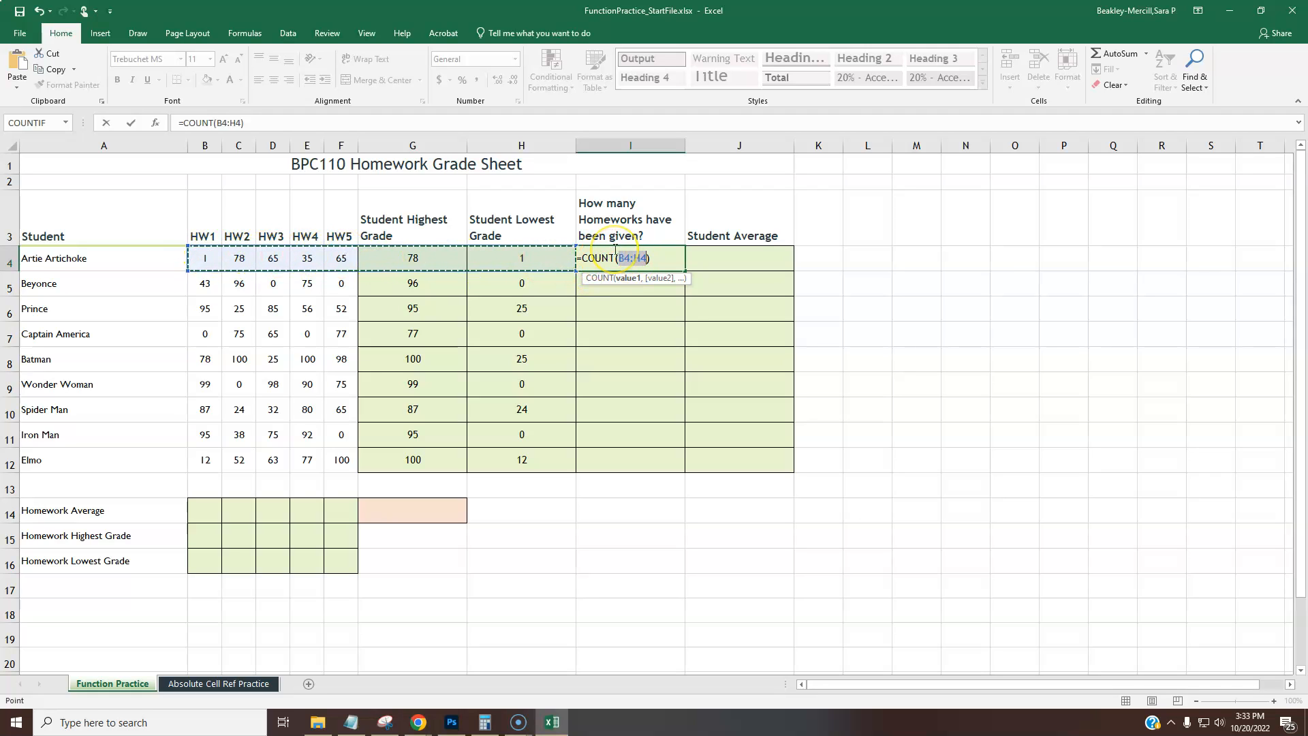
{"action": "key", "text": "Return"}
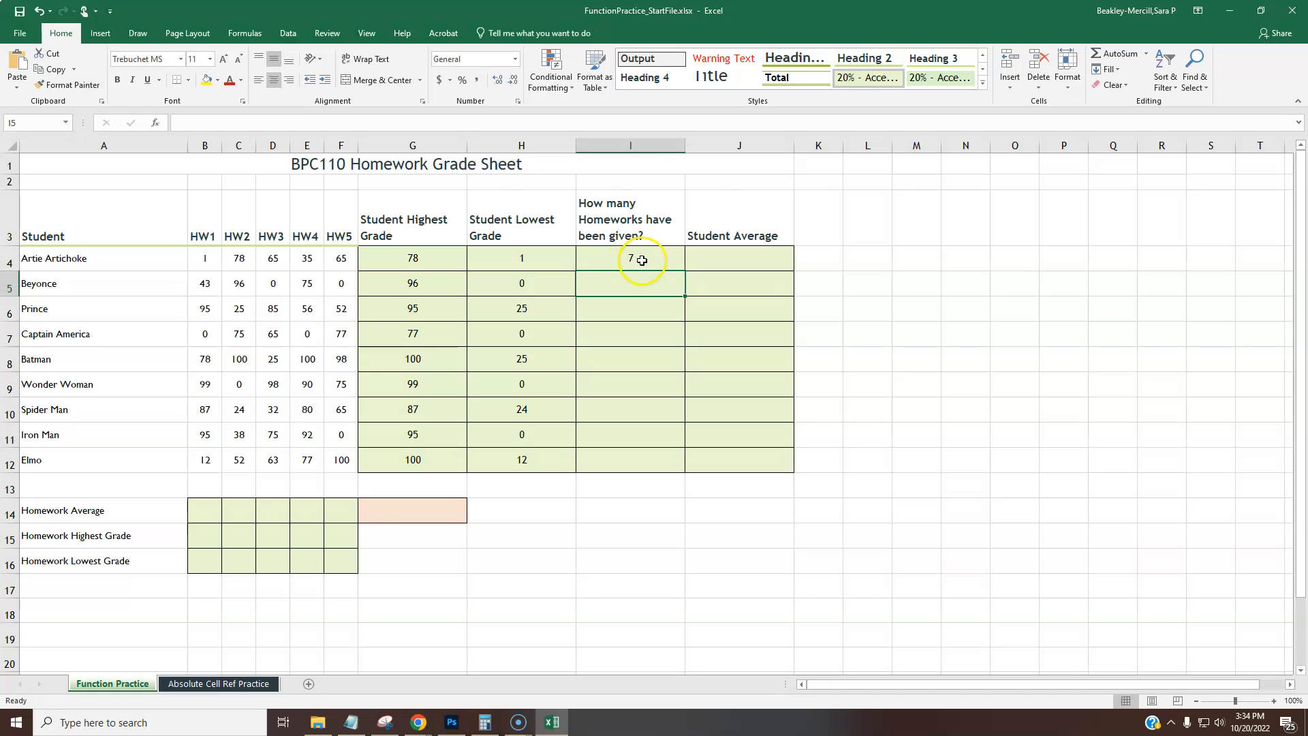
- Correct the COUNT range in I4 to B4:F4 and copy the formula down through I12
{"action": "double_click", "coordinate": [642, 261]}
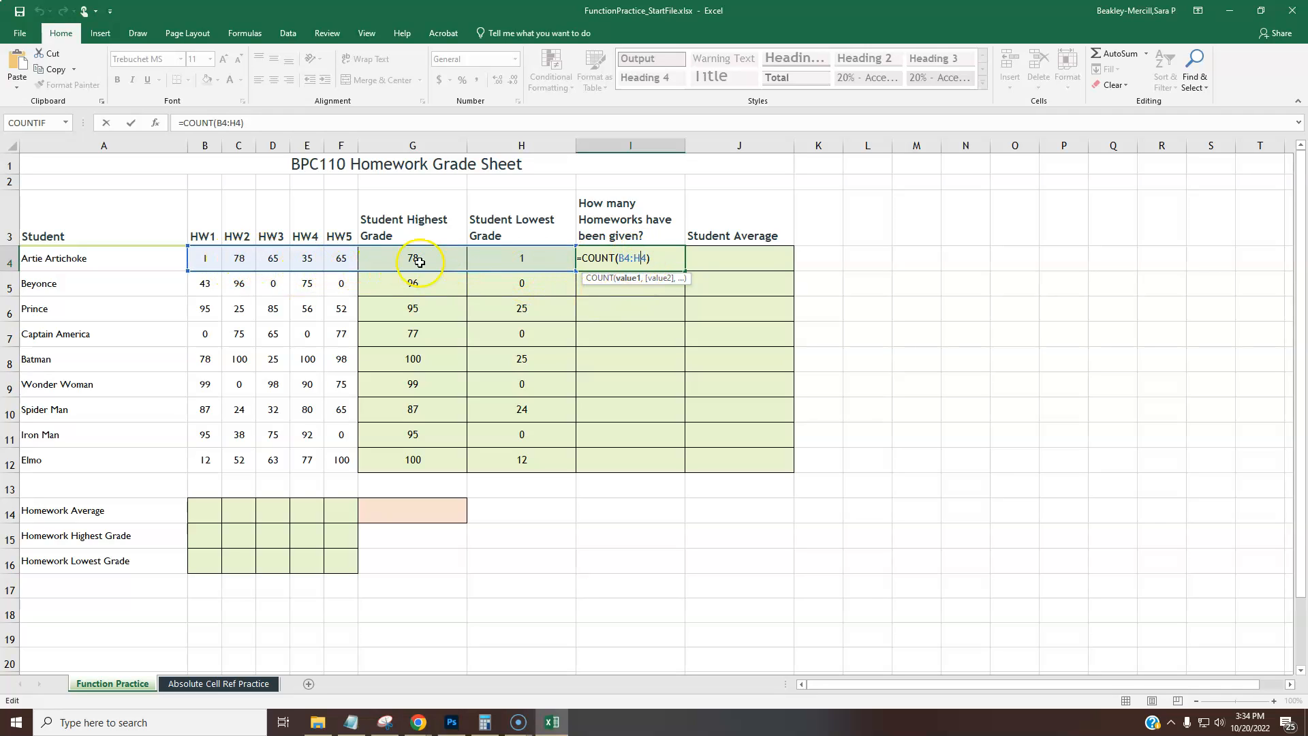
{"action": "left_click", "coordinate": [648, 258]}
{"action": "left_click_drag", "start_coordinate": [638, 259], "coordinate": [635, 259]}
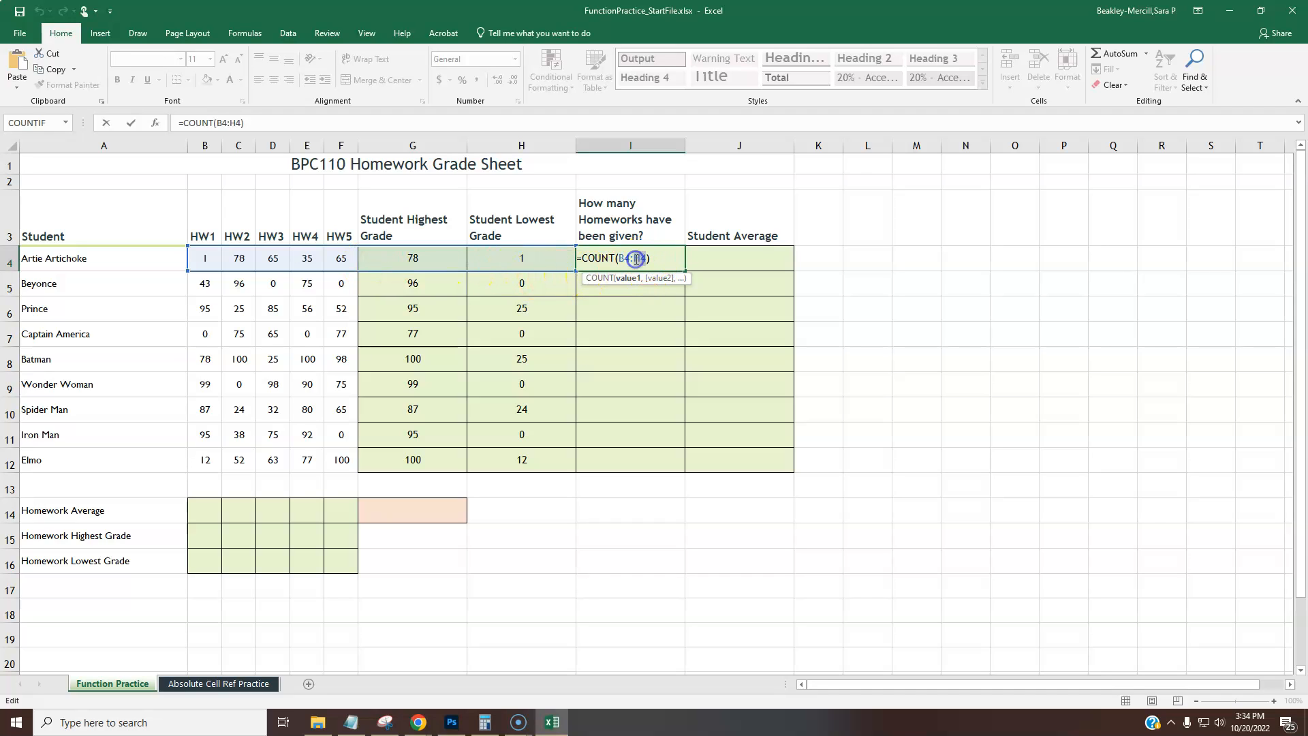
{"action": "type", "text": "F4"}
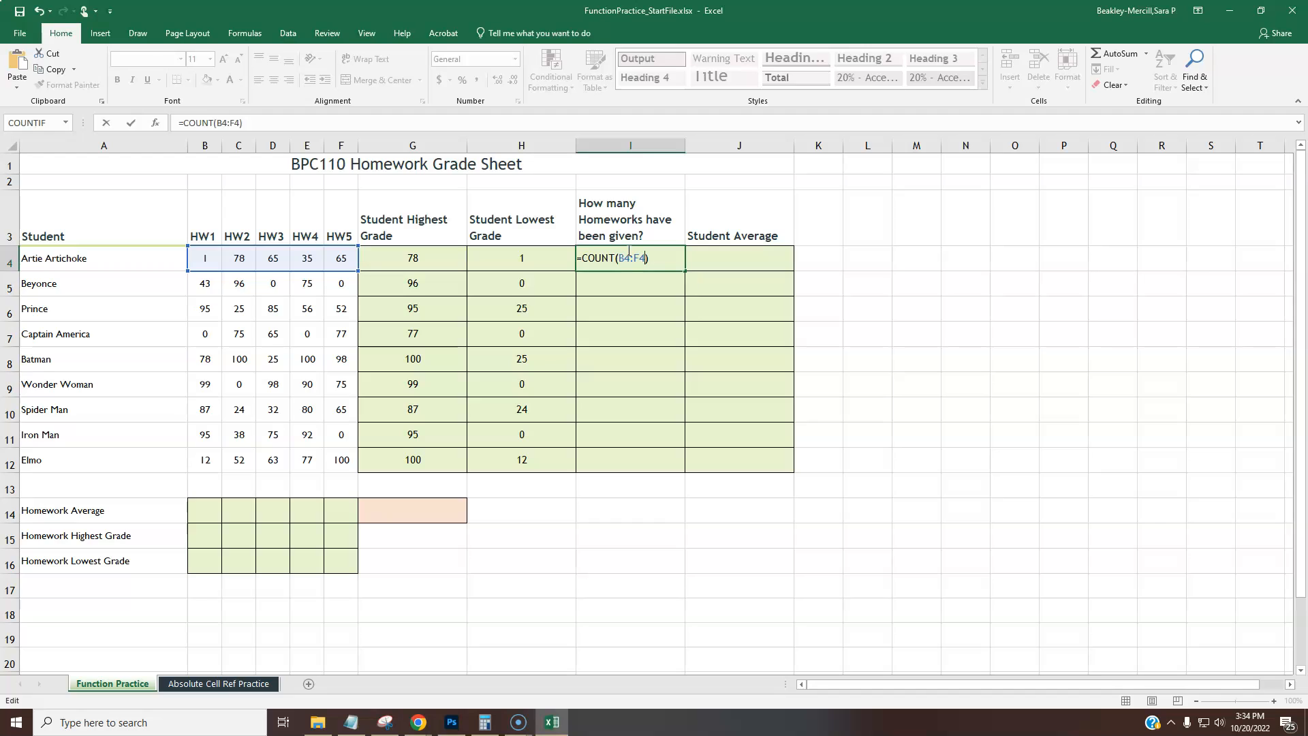
{"action": "key", "text": "Return"}
{"action": "left_click", "coordinate": [628, 253]}
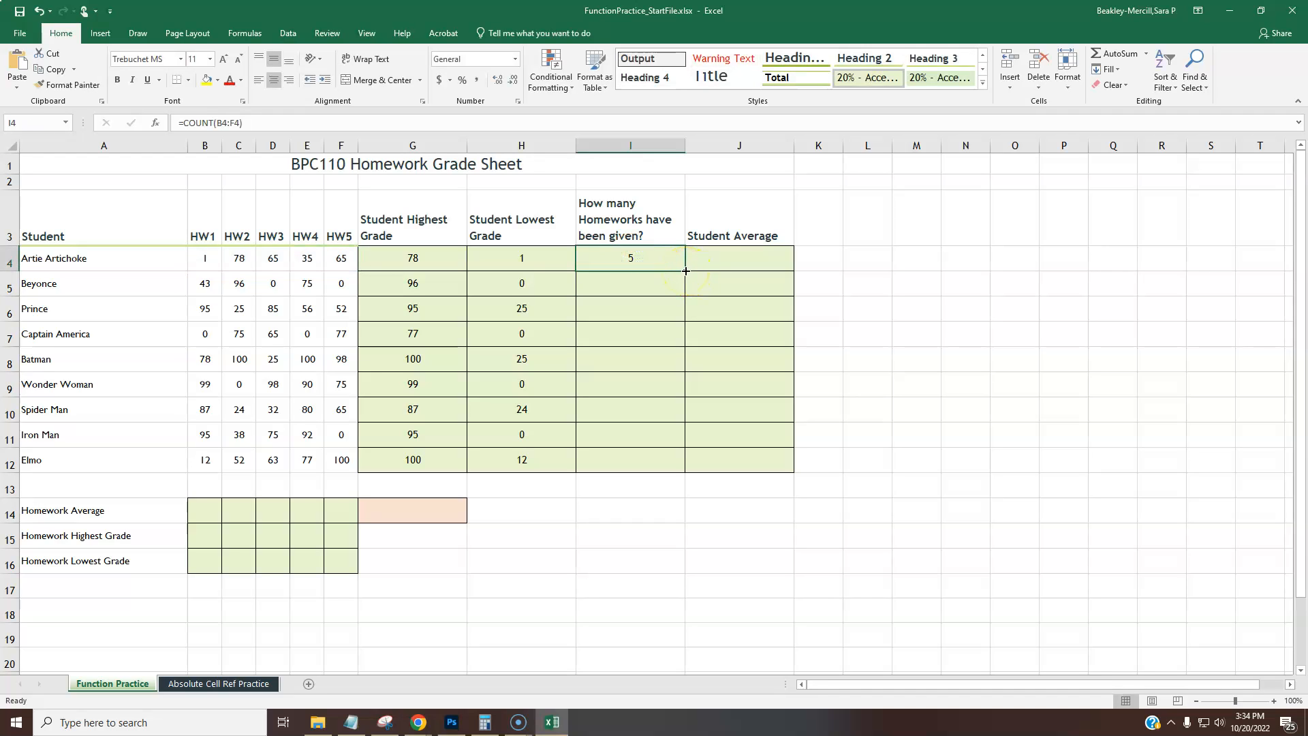
{"action": "double_click", "coordinate": [686, 270]}
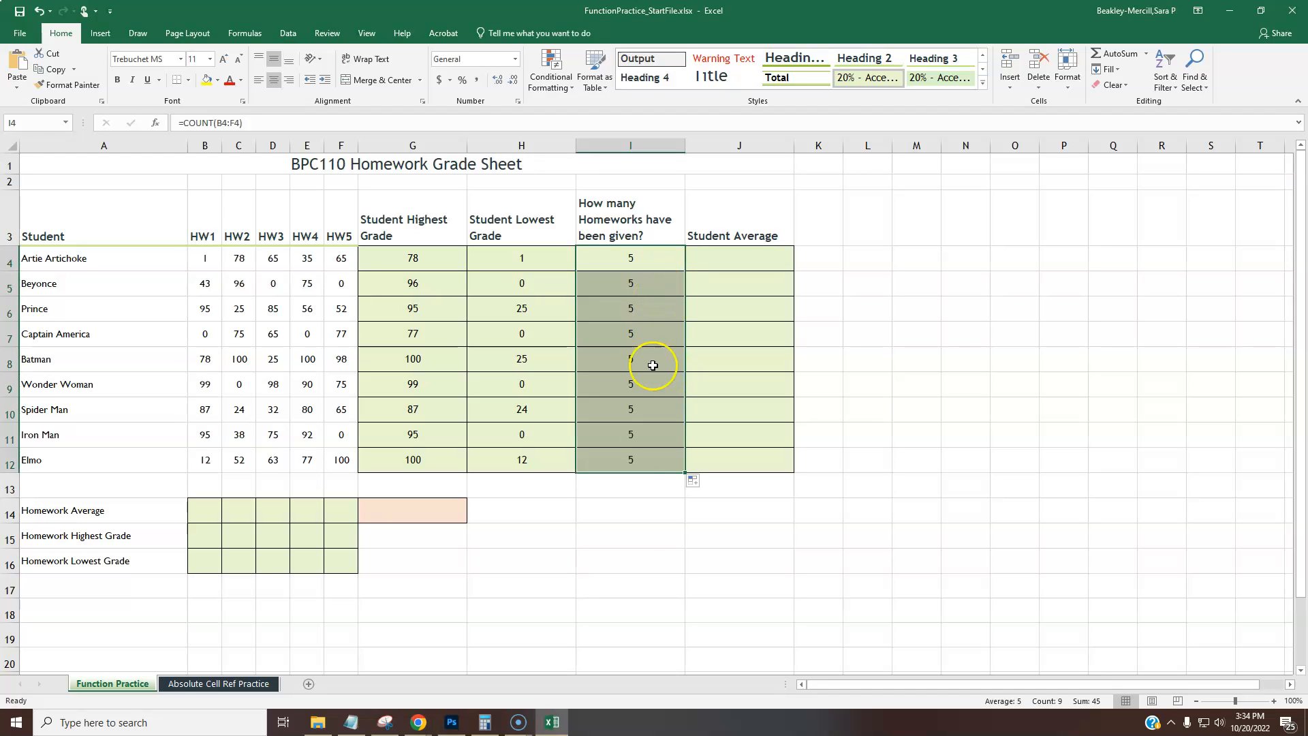
- Calculate the first student's average in J4 with AVERAGE over B4:F4 and copy the formula down through J12
{"action": "left_click", "coordinate": [721, 256]}
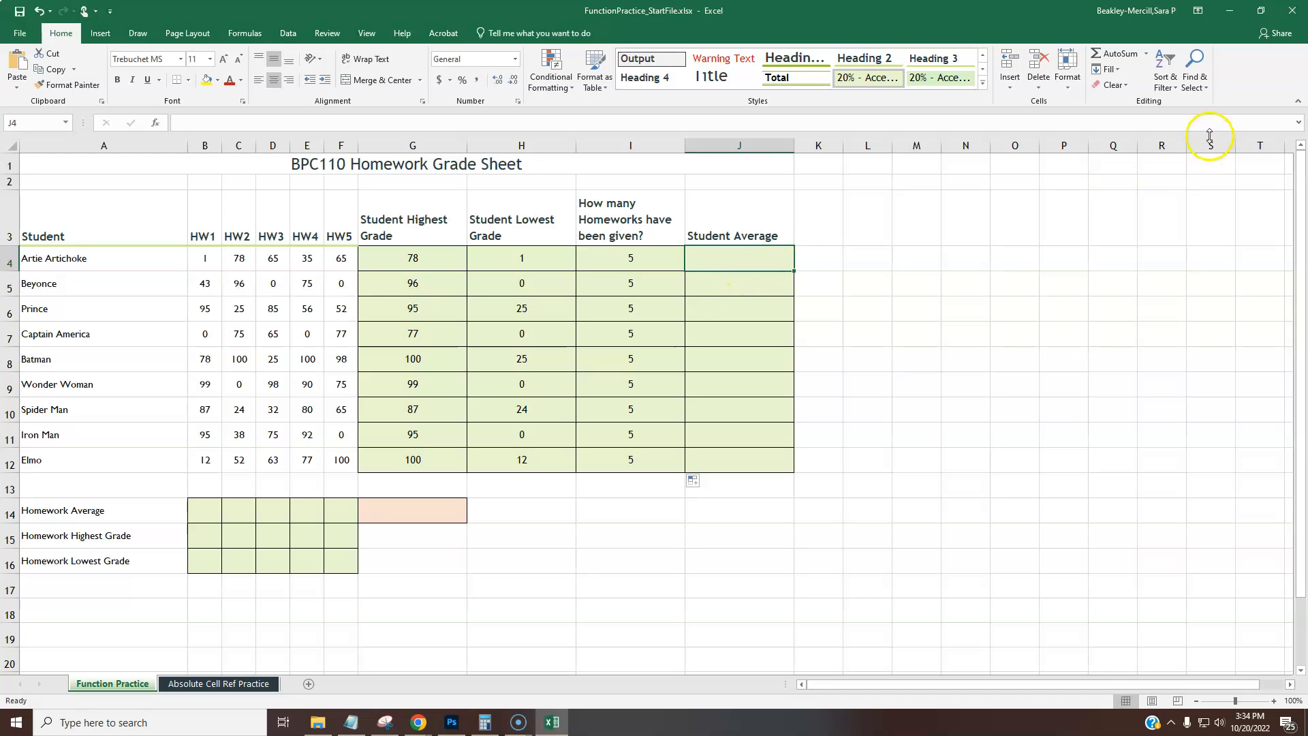
{"action": "left_click", "coordinate": [1147, 54]}
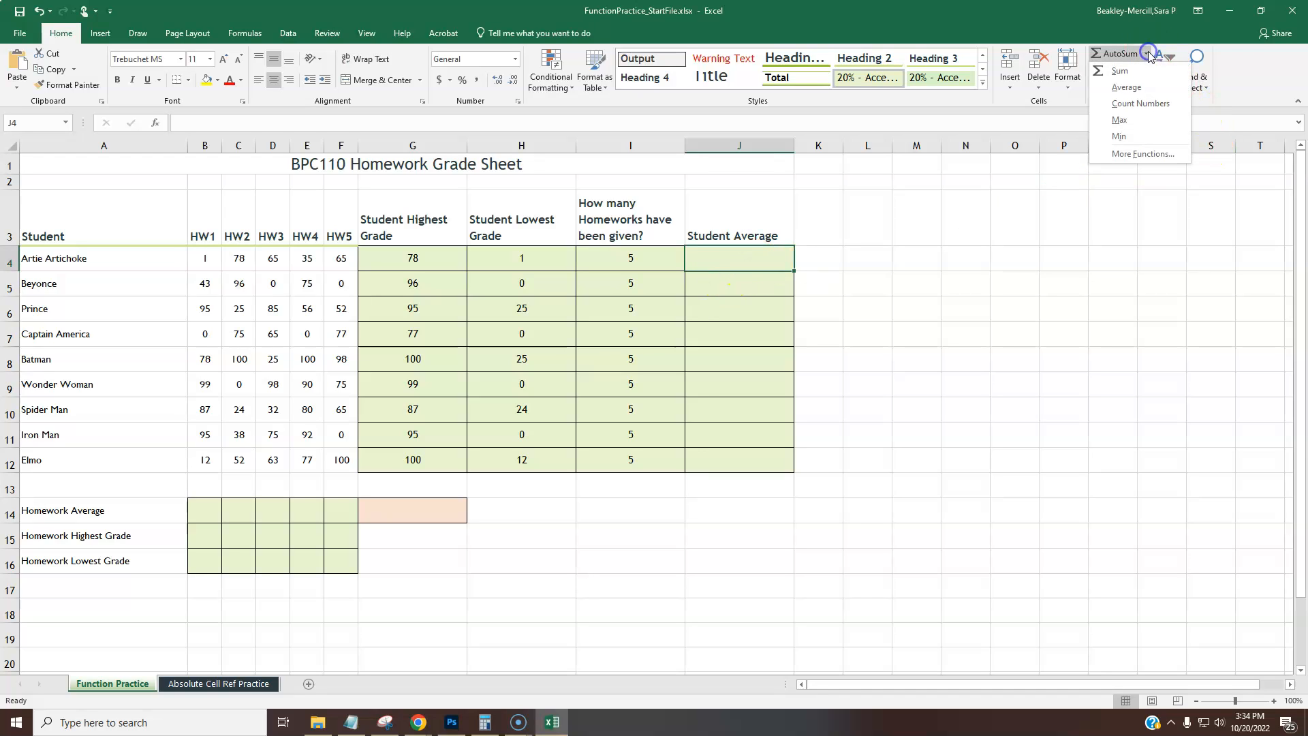
{"action": "left_click", "coordinate": [1154, 89]}
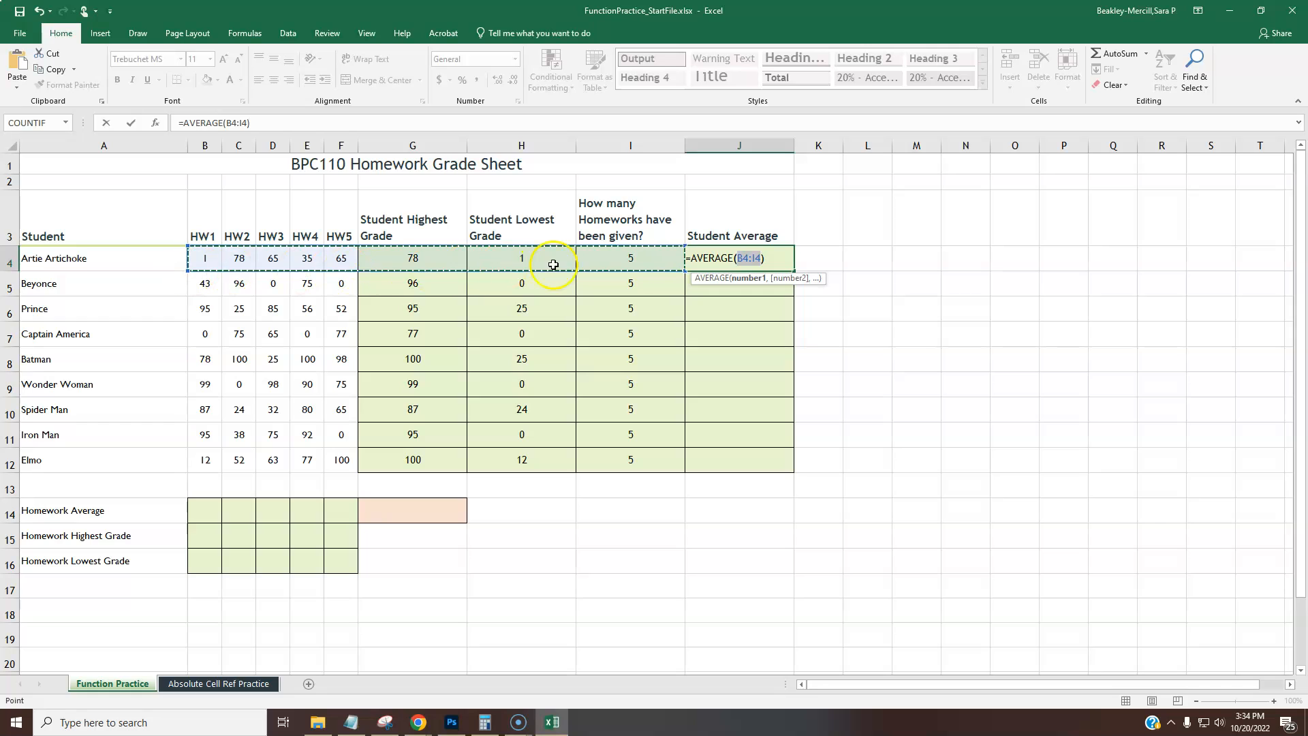
{"action": "left_click", "coordinate": [200, 259]}
{"action": "left_click_drag", "start_coordinate": [200, 259], "coordinate": [341, 259]}
{"action": "key", "text": "Return"}
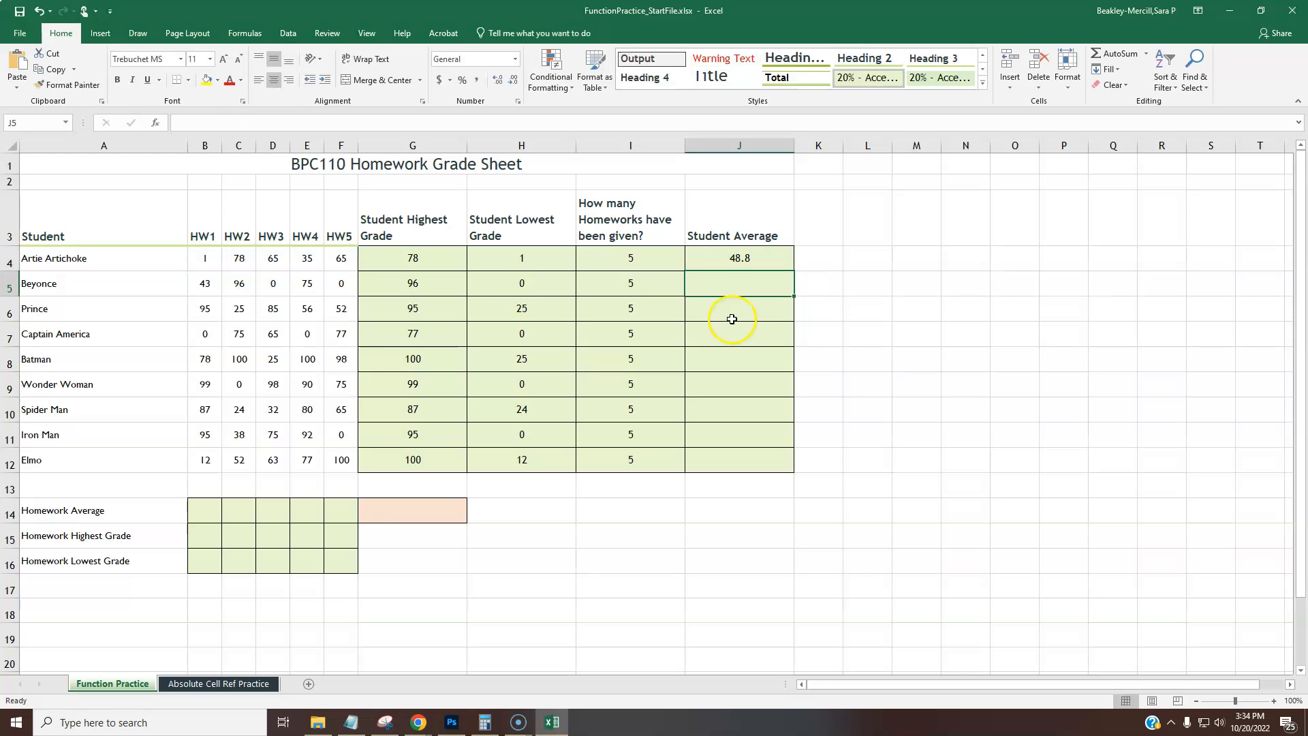
{"action": "left_click", "coordinate": [773, 257]}
{"action": "double_click", "coordinate": [794, 272]}
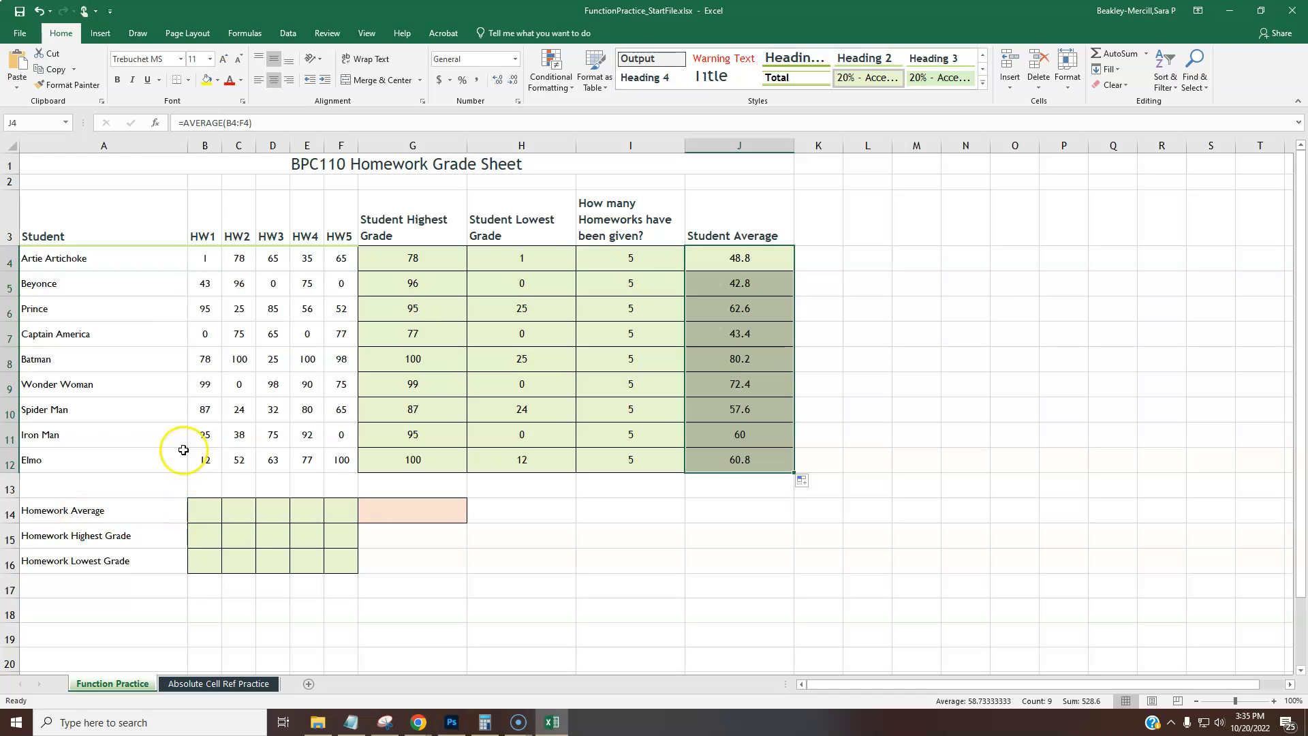
- Review the HW1 grades in B4:B12 as the source range for the average, highest and lowest grade cells B14:B16
{"action": "left_click", "coordinate": [205, 509]}
{"action": "left_click_drag", "start_coordinate": [205, 259], "coordinate": [204, 453]}
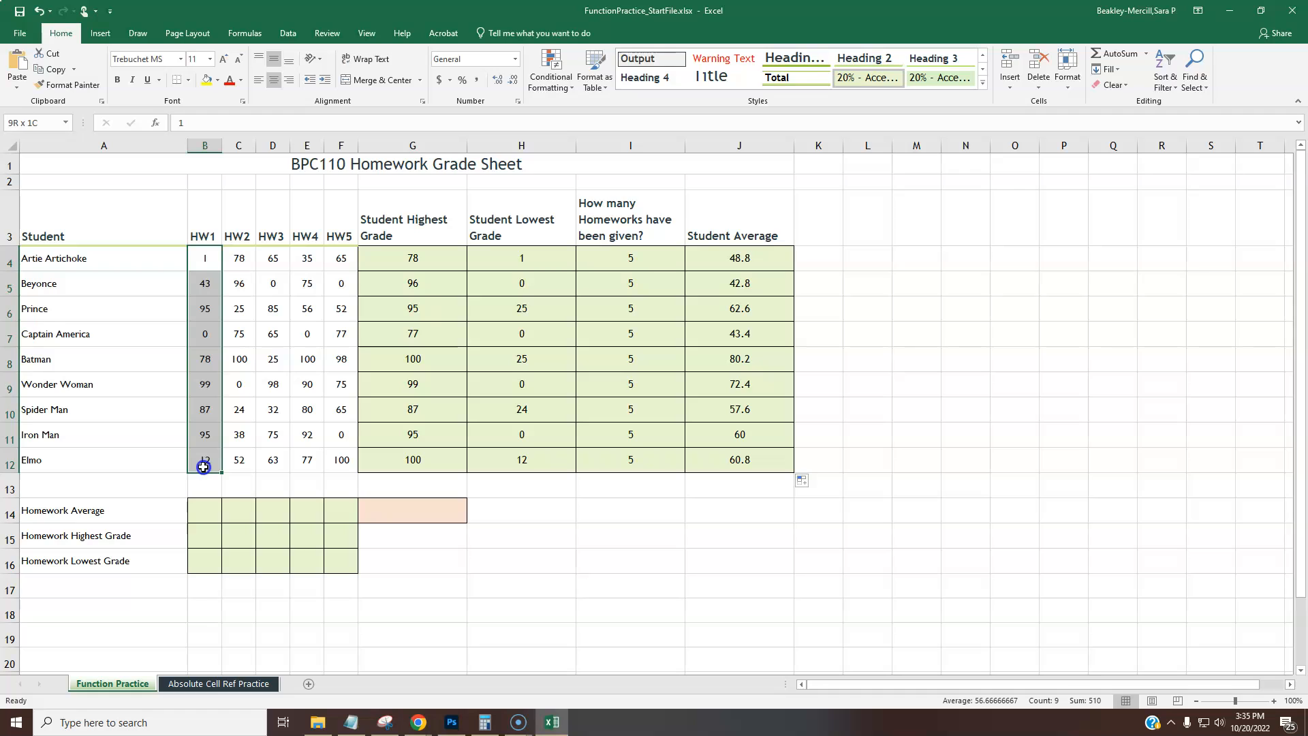
{"action": "left_click", "coordinate": [205, 534]}
{"action": "left_click_drag", "start_coordinate": [206, 254], "coordinate": [195, 477]}
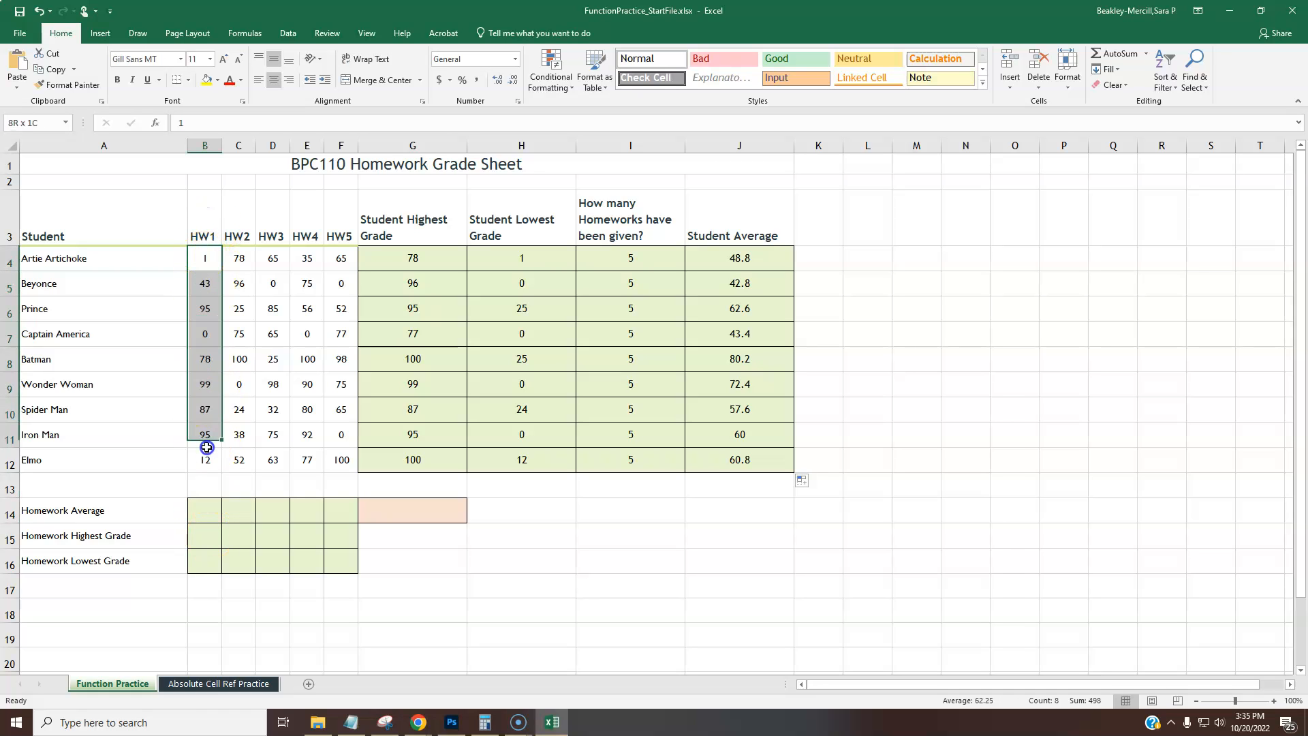
{"action": "left_click", "coordinate": [215, 559]}
{"action": "left_click_drag", "start_coordinate": [205, 257], "coordinate": [205, 460]}
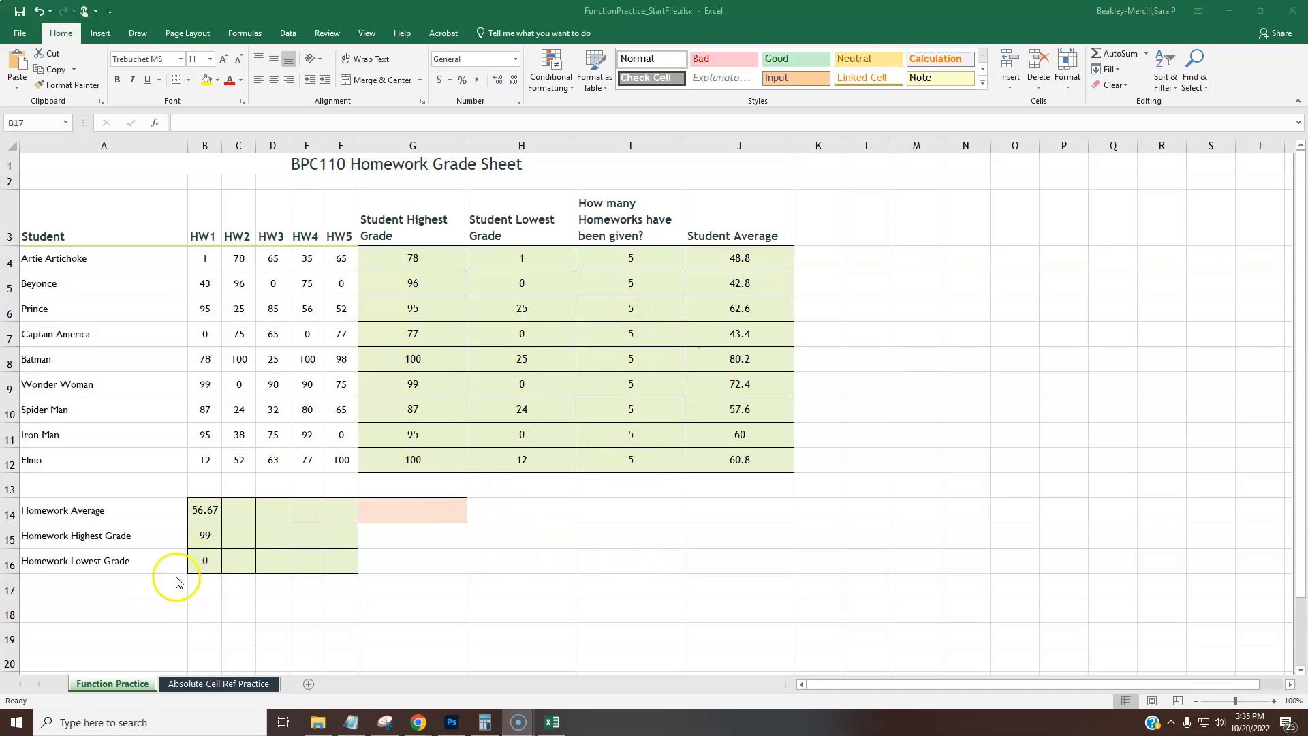
- Copy the HW1 average, highest and lowest grade formulas in B14:B16 across through column F
{"action": "left_click", "coordinate": [234, 550]}
{"action": "left_click", "coordinate": [210, 512]}
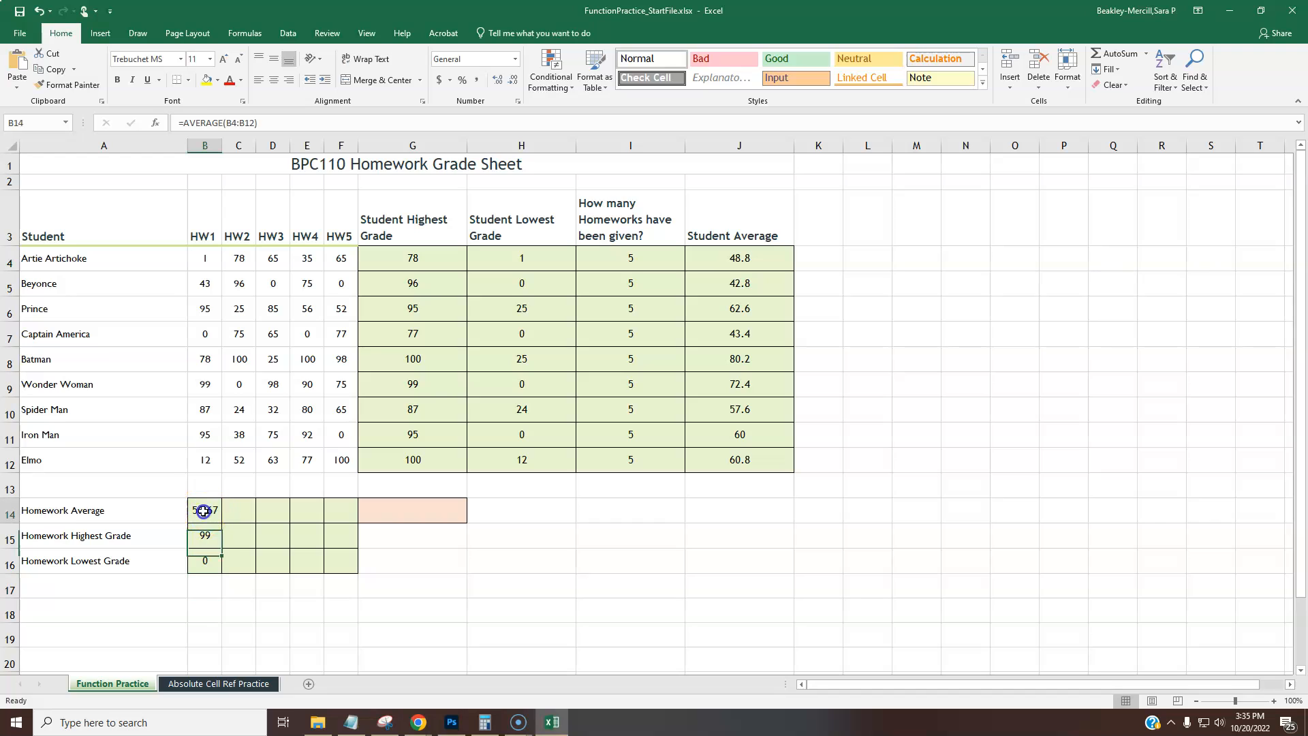
{"action": "mouse_move", "coordinate": [221, 522]}
{"action": "left_mouse_down"}
{"action": "mouse_move", "coordinate": [332, 524]}
{"action": "mouse_move", "coordinate": [215, 524]}
{"action": "left_mouse_up"}
{"action": "left_click", "coordinate": [226, 617]}
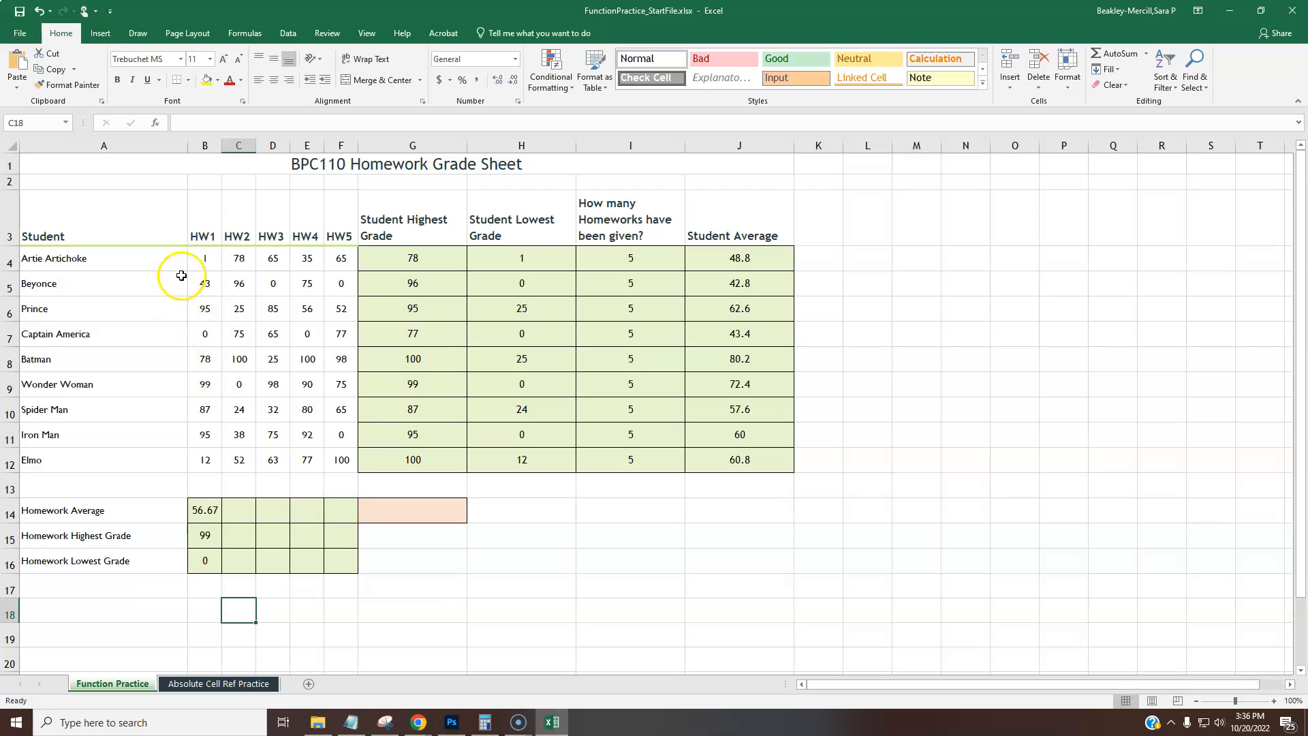
{"action": "left_click", "coordinate": [201, 521]}
{"action": "left_click_drag", "start_coordinate": [201, 522], "coordinate": [354, 569]}
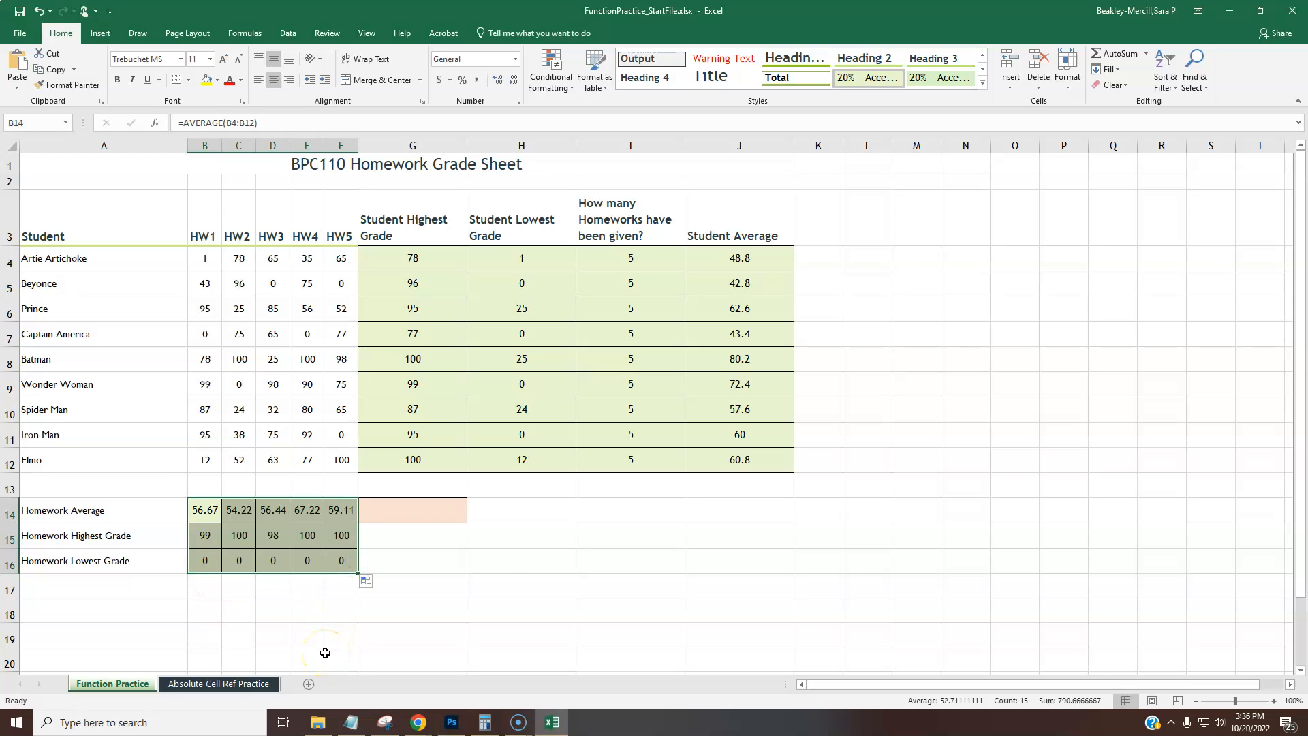
- Insert a line sparkline in G14 using the homework averages in B14:F14 as its data range
{"action": "left_click", "coordinate": [426, 510]}
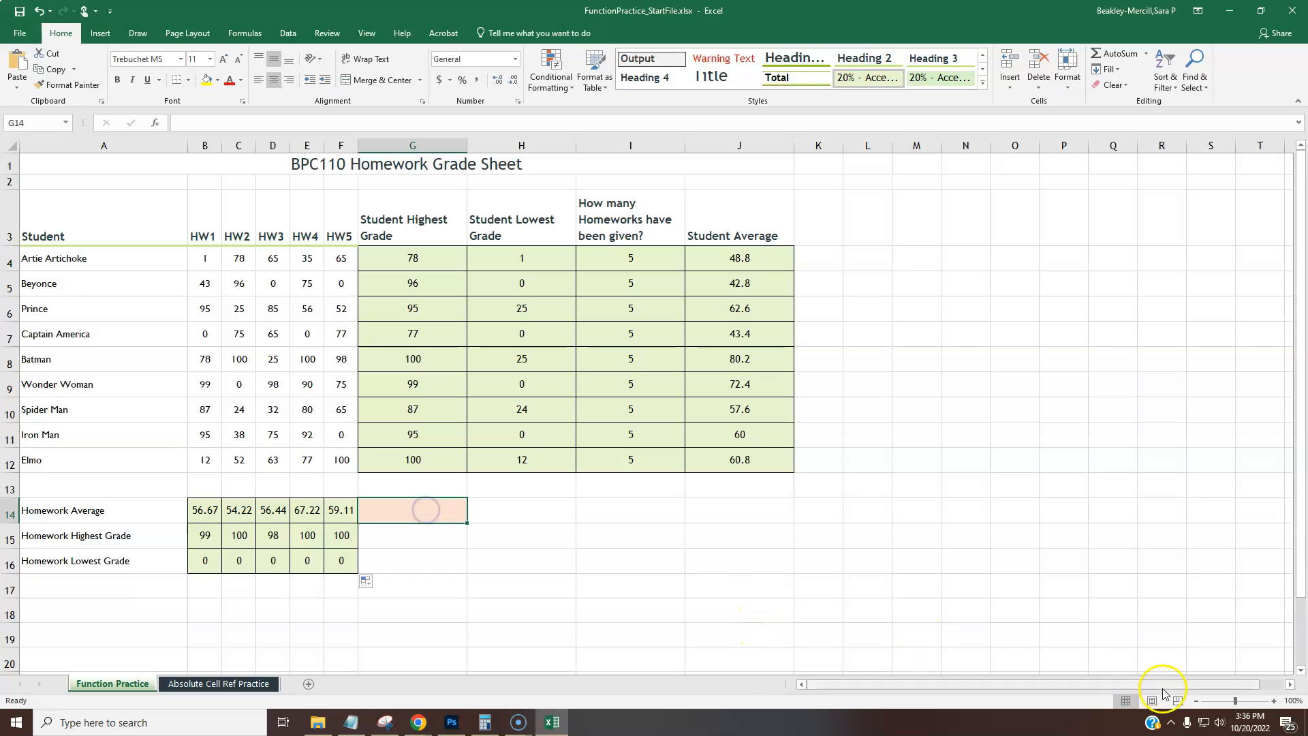
{"action": "left_click", "coordinate": [1274, 701]}
{"action": "left_click", "coordinate": [1274, 701]}
{"action": "left_click", "coordinate": [1274, 702]}
{"action": "left_click", "coordinate": [1274, 701]}
{"action": "left_click", "coordinate": [1274, 702]}
{"action": "left_click", "coordinate": [1274, 702]}
{"action": "scroll", "coordinate": [742, 628], "scroll_direction": "down", "scroll_amount": 1}
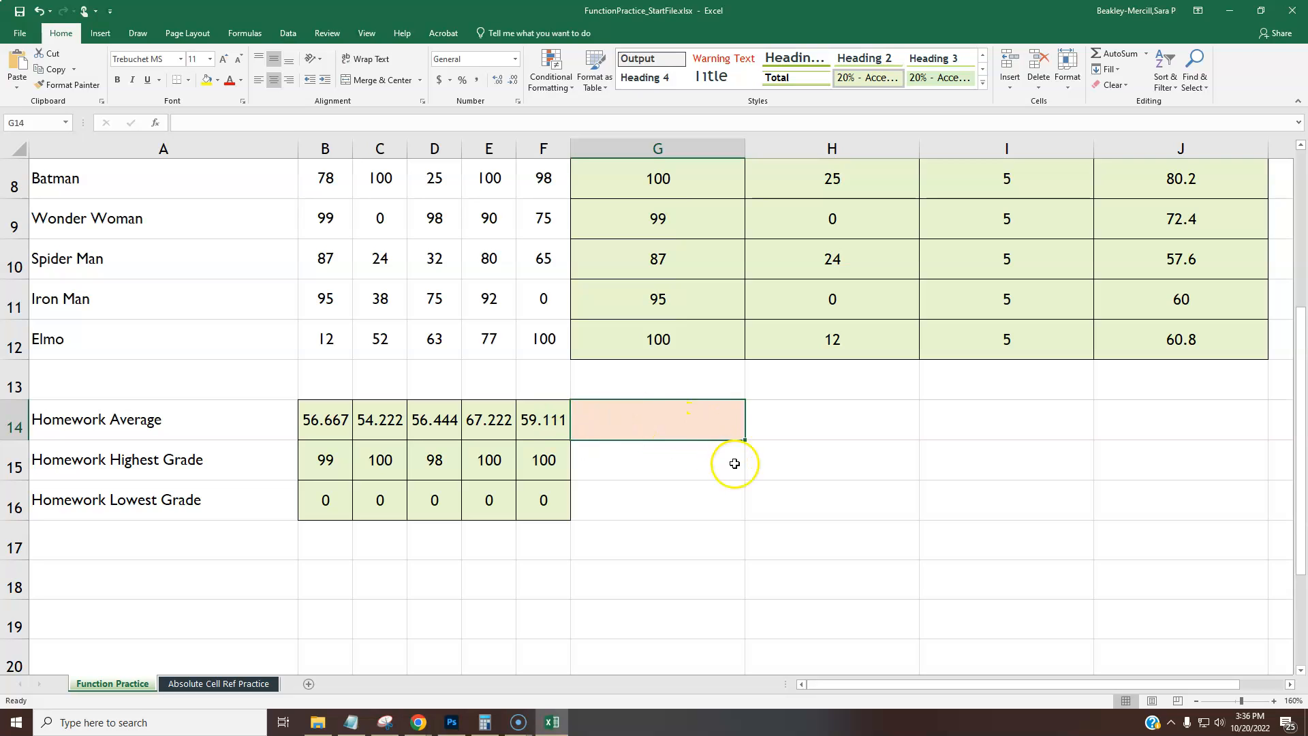
{"action": "left_click", "coordinate": [102, 34]}
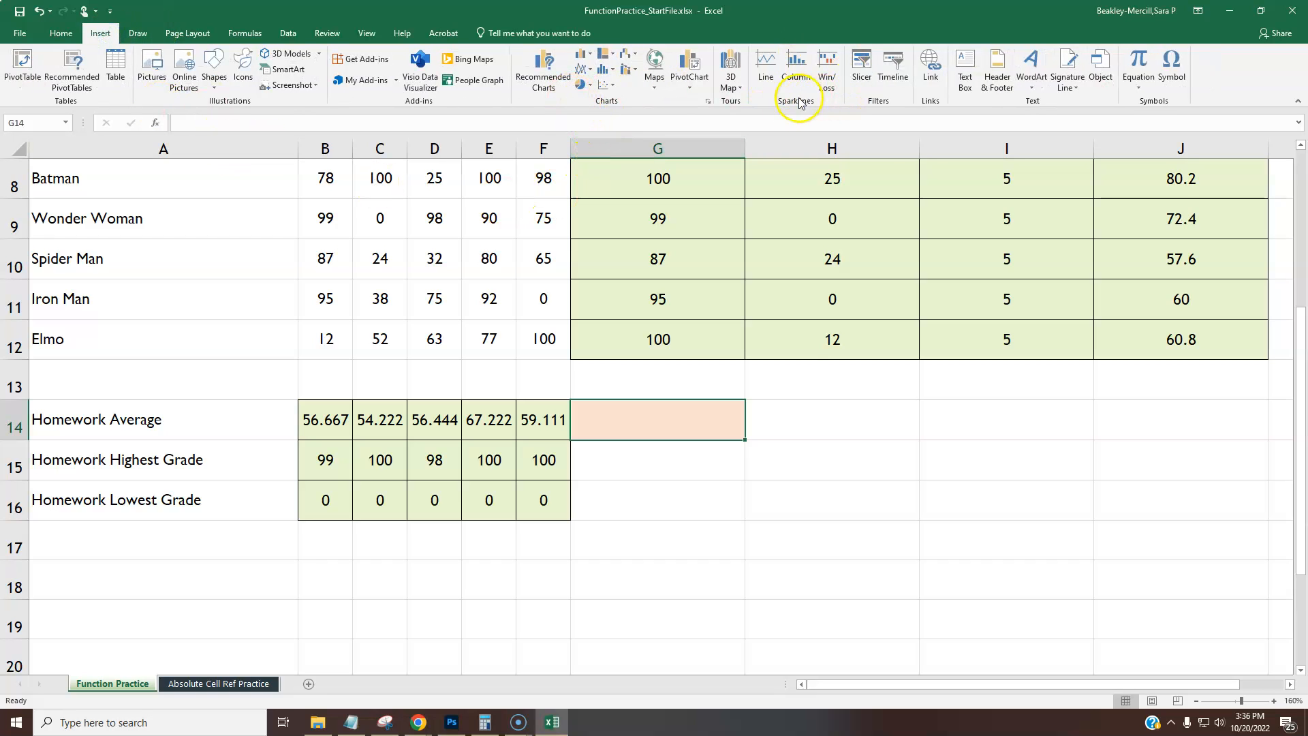
{"action": "left_click", "coordinate": [766, 74]}
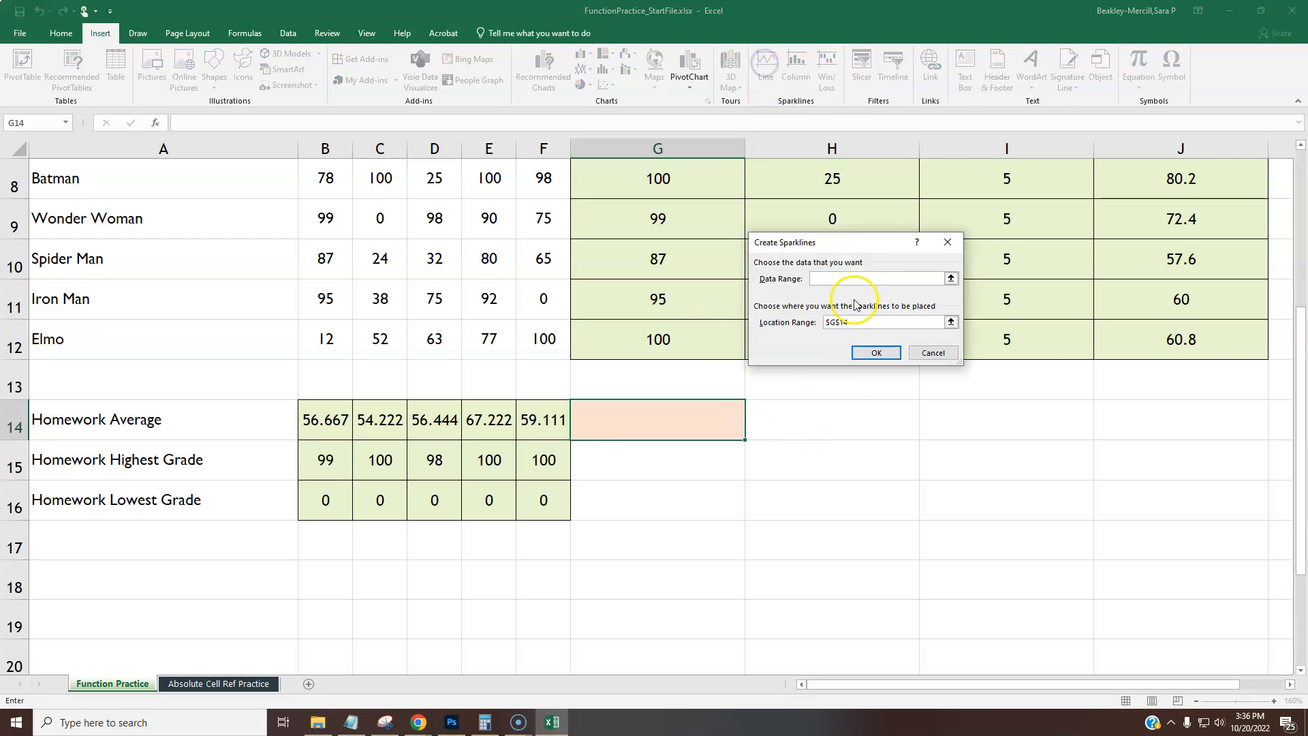
{"action": "left_click_drag", "start_coordinate": [850, 244], "coordinate": [429, 259]}
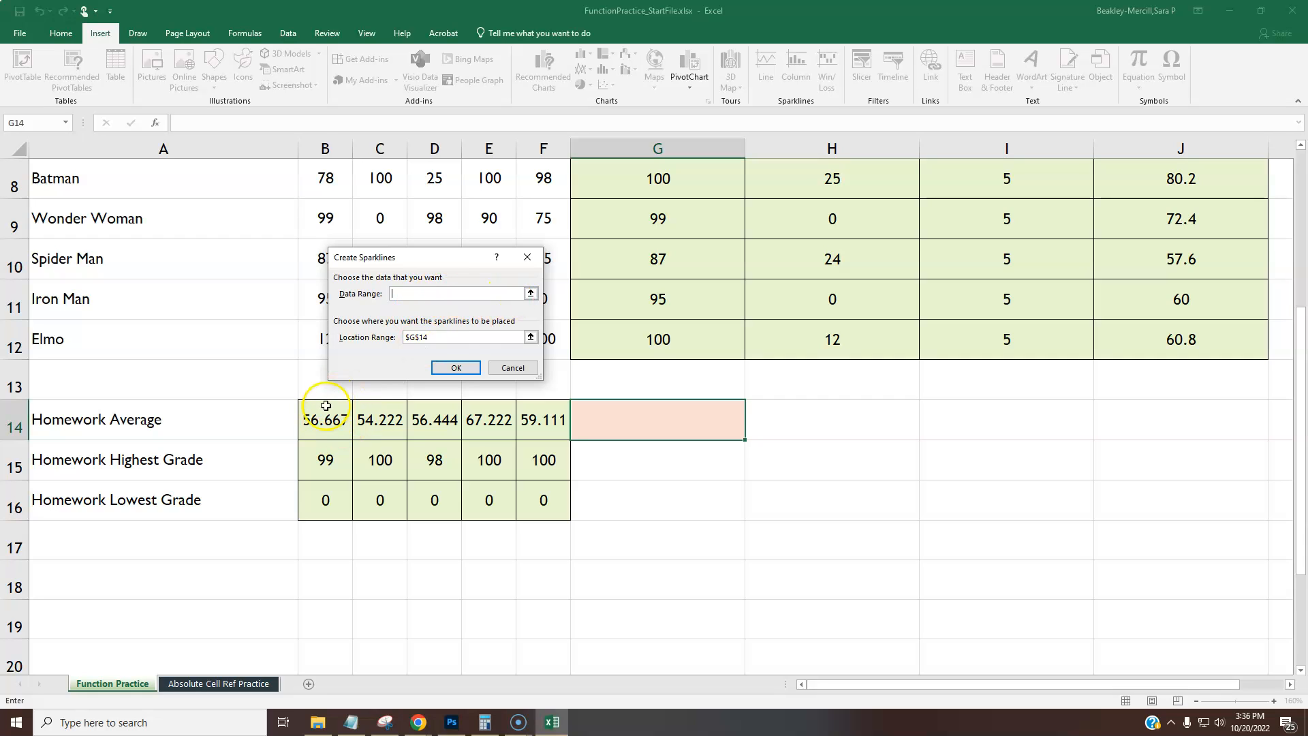
{"action": "left_click_drag", "start_coordinate": [327, 424], "coordinate": [399, 425]}
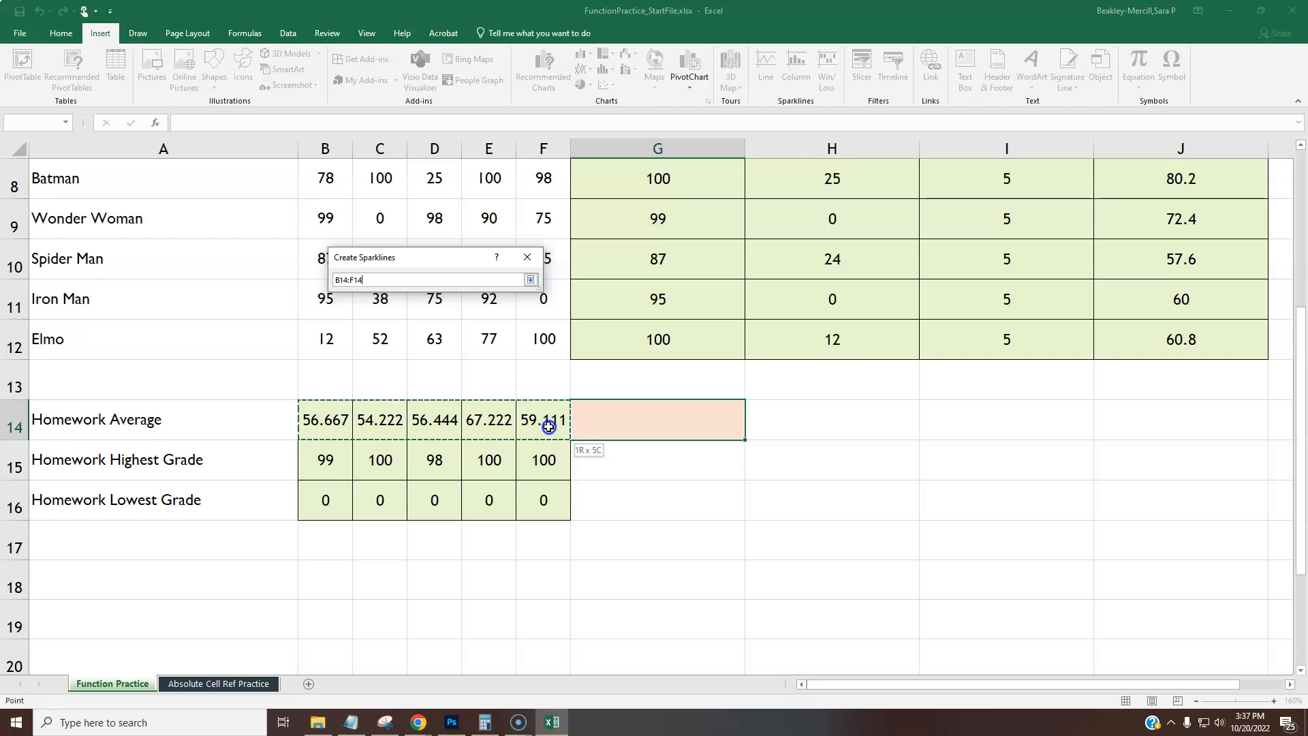
{"action": "left_click_drag", "start_coordinate": [549, 427], "coordinate": [548, 426]}
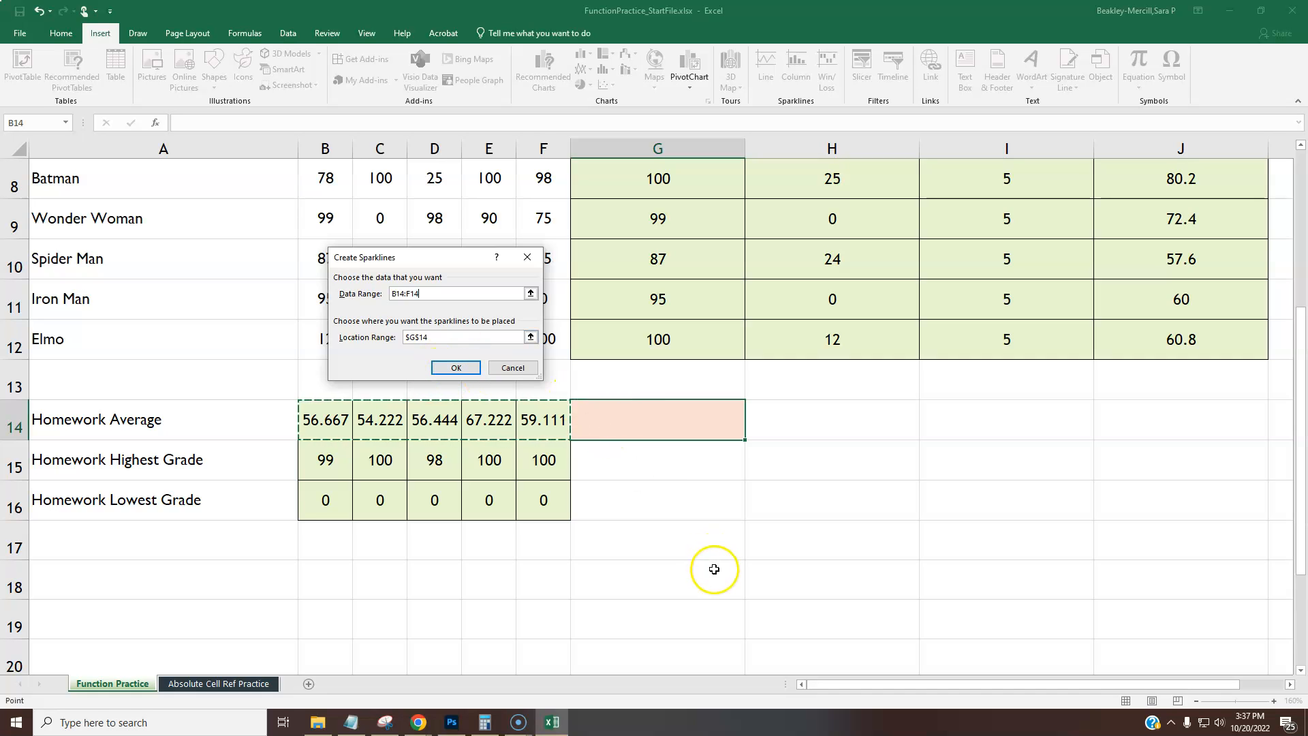
{"action": "left_click", "coordinate": [465, 377]}
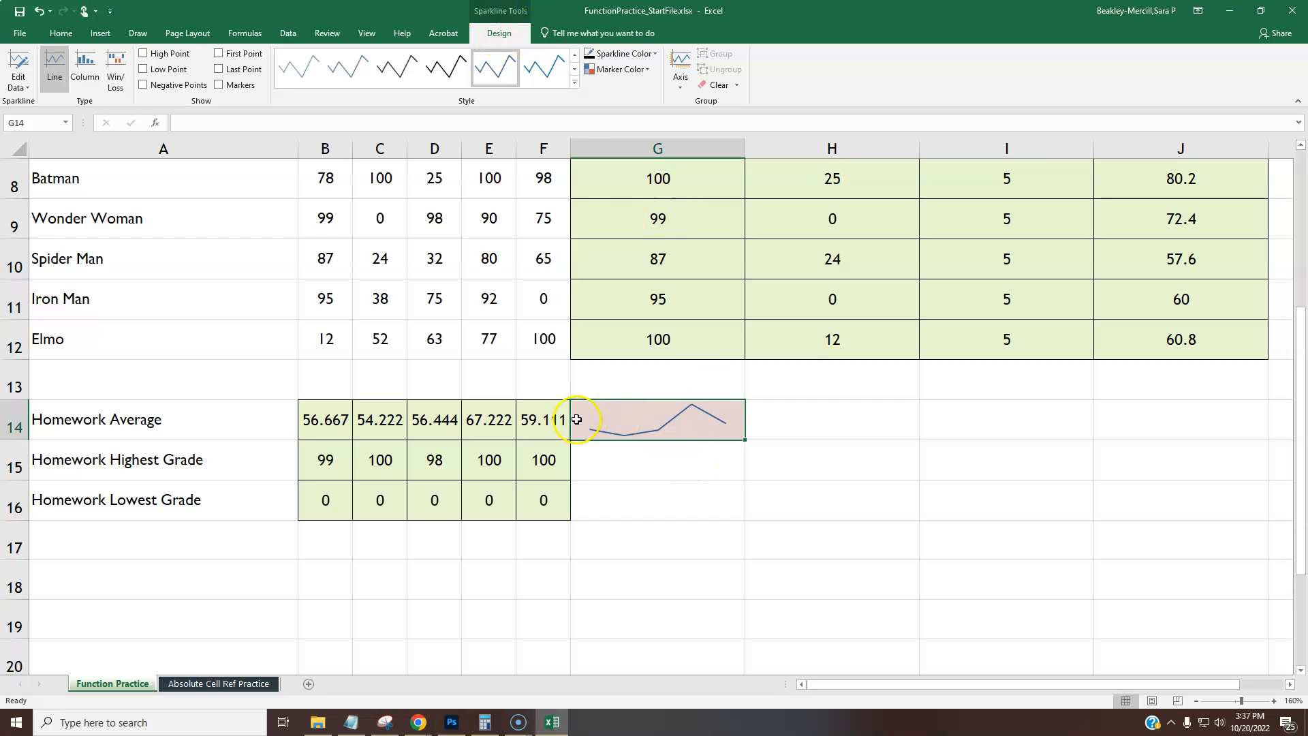
- Show markers on the G14 sparkline and apply a light green line style with darker green markers
{"action": "left_click", "coordinate": [219, 84]}
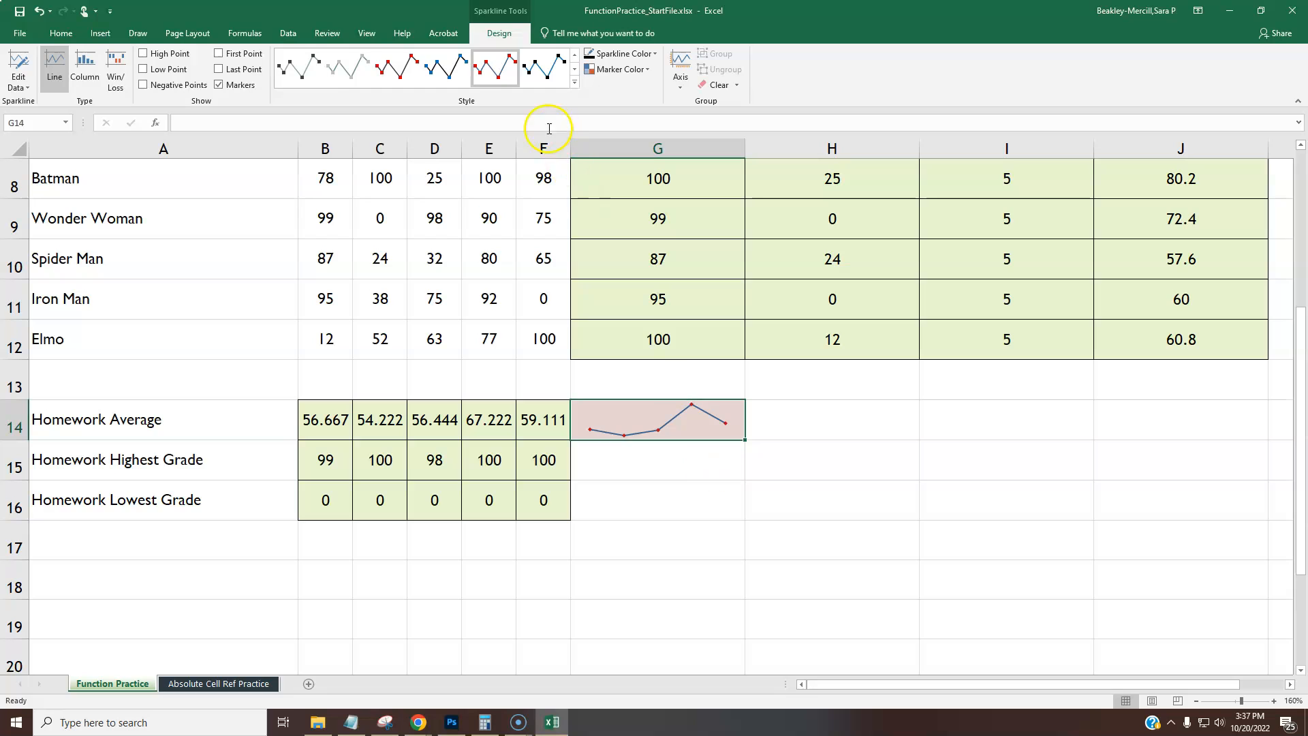
{"action": "left_click", "coordinate": [574, 83]}
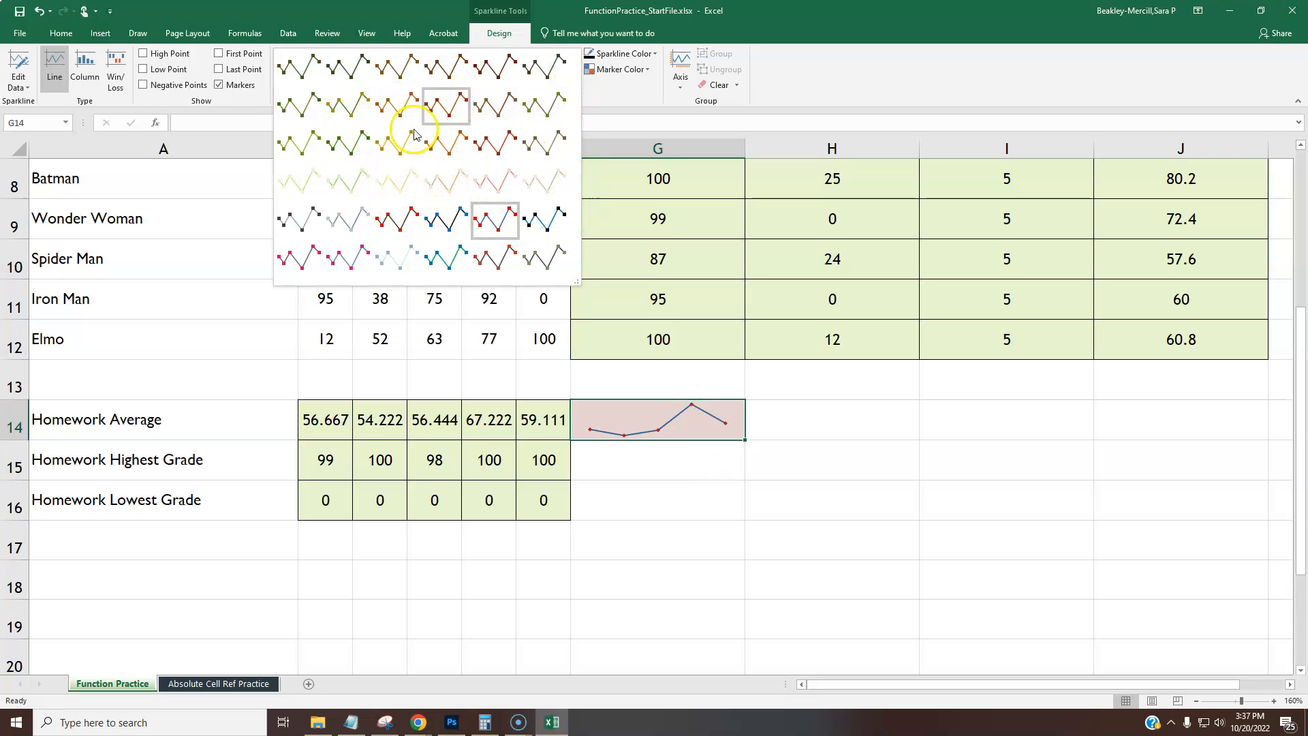
{"action": "left_click", "coordinate": [298, 151]}
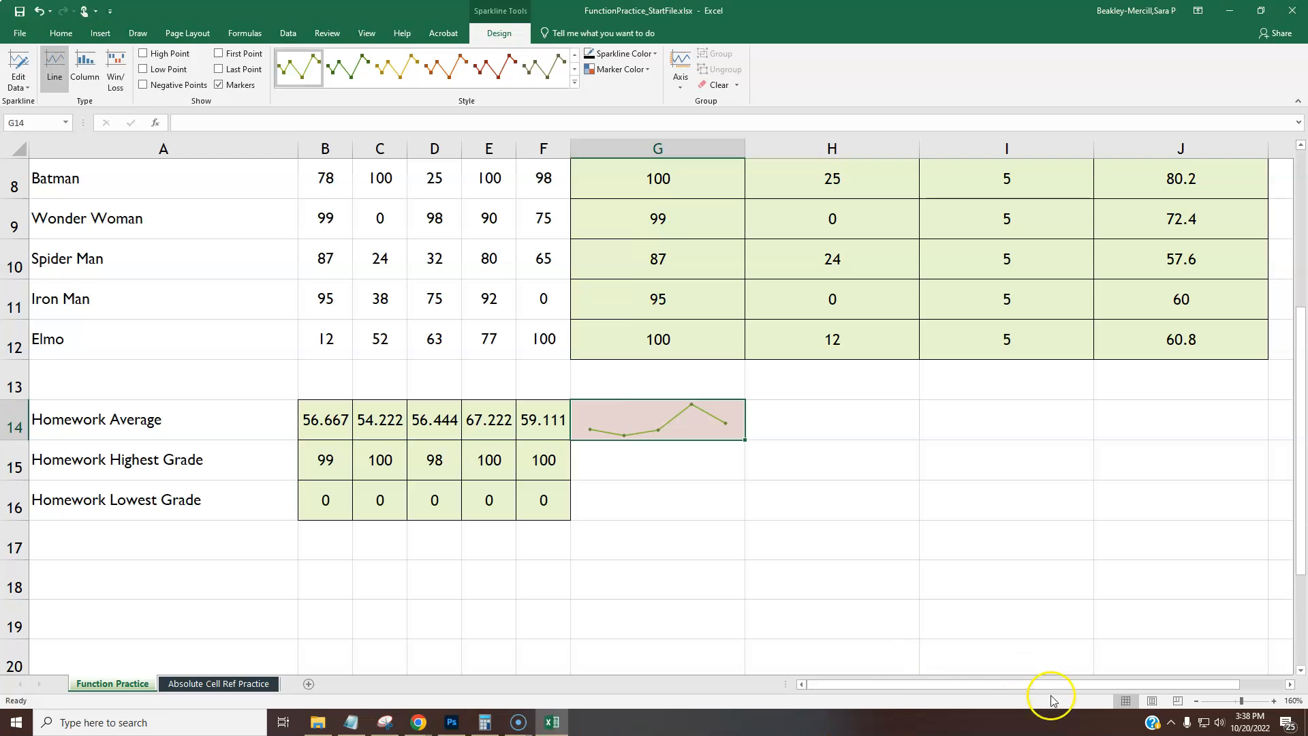
- Examine the student names in A3:A12 and the averages in J3:J12 as source ranges for a chart
{"action": "left_click", "coordinate": [1196, 701]}
{"action": "left_click", "coordinate": [1197, 701]}
{"action": "left_click", "coordinate": [1196, 701]}
{"action": "left_click", "coordinate": [1196, 702]}
{"action": "left_click", "coordinate": [1196, 701]}
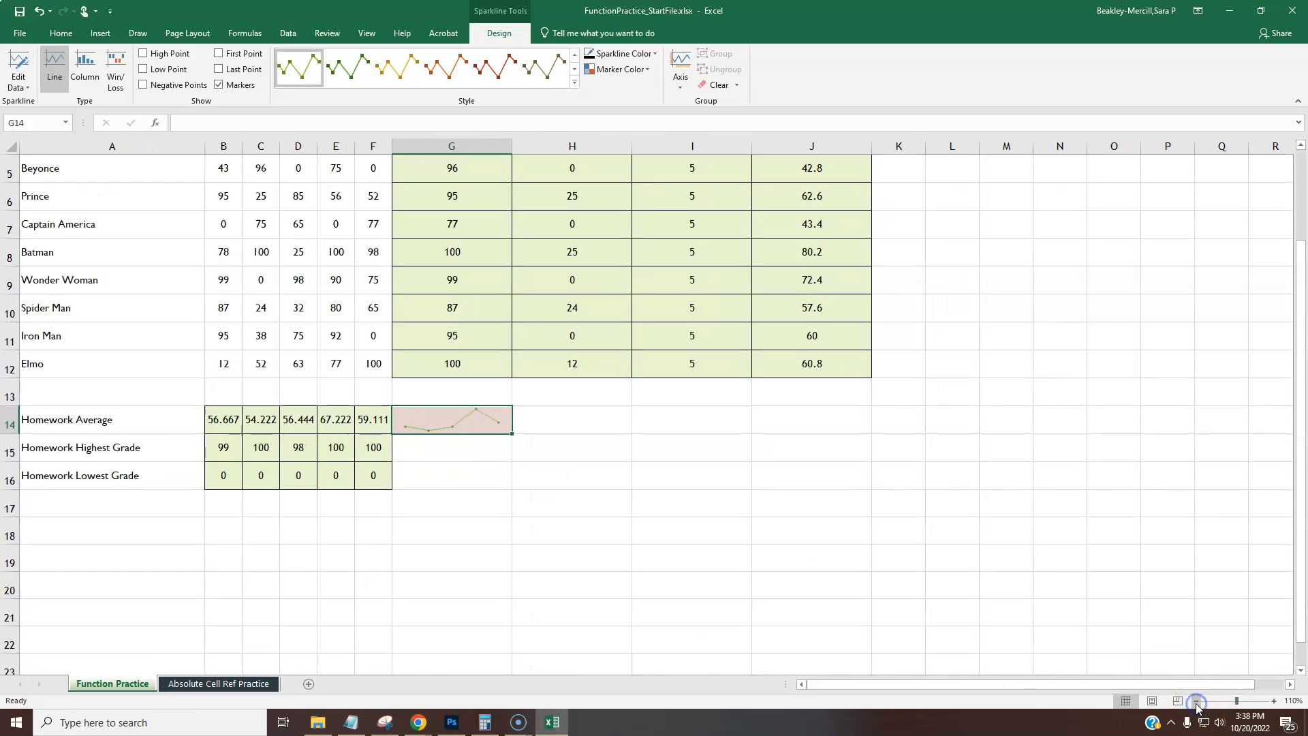
{"action": "scroll", "coordinate": [1152, 585], "scroll_direction": "up", "scroll_amount": 2}
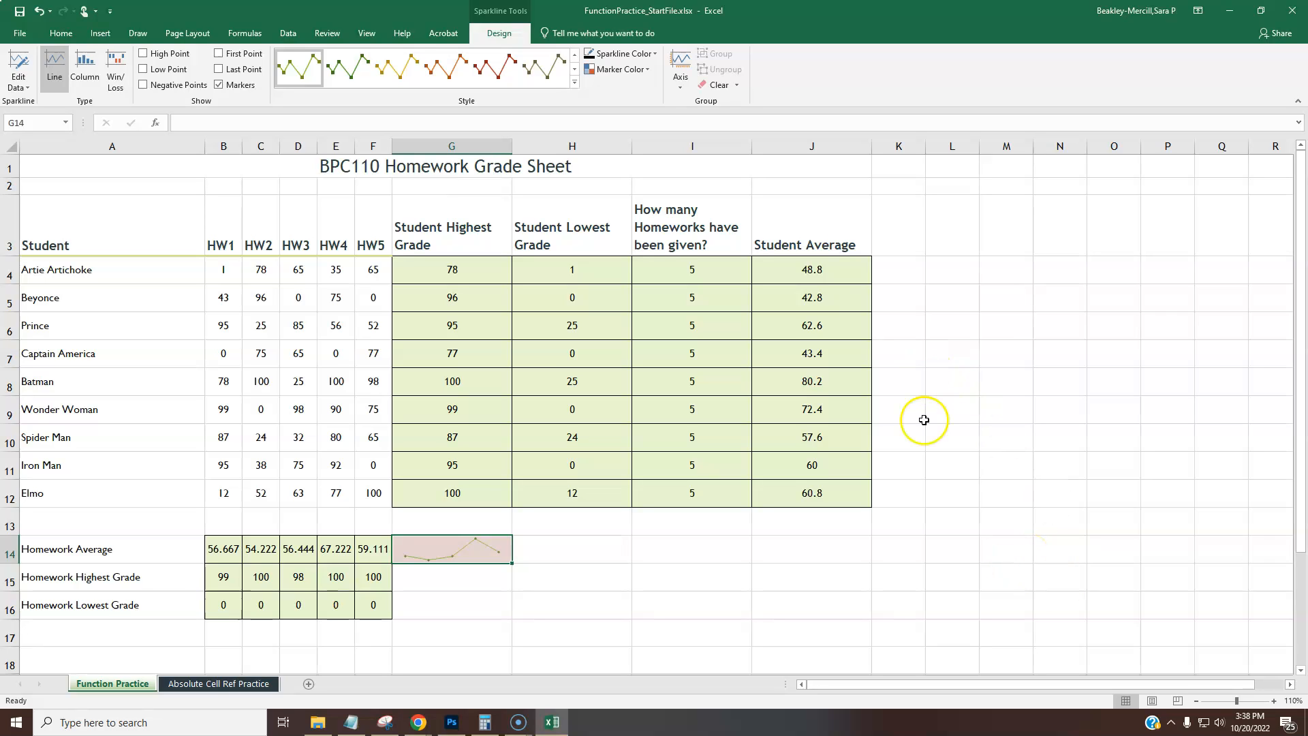
{"action": "left_click", "coordinate": [744, 590]}
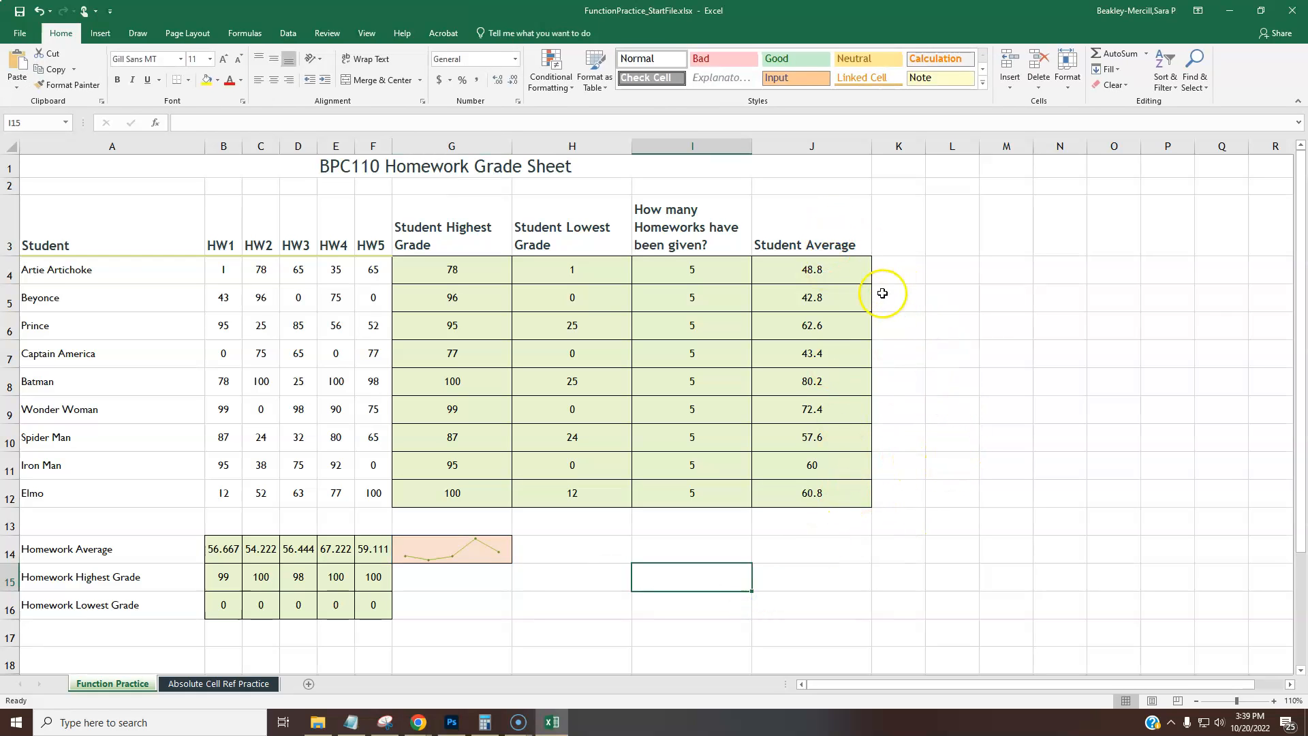
{"action": "left_click_drag", "start_coordinate": [82, 242], "coordinate": [75, 505]}
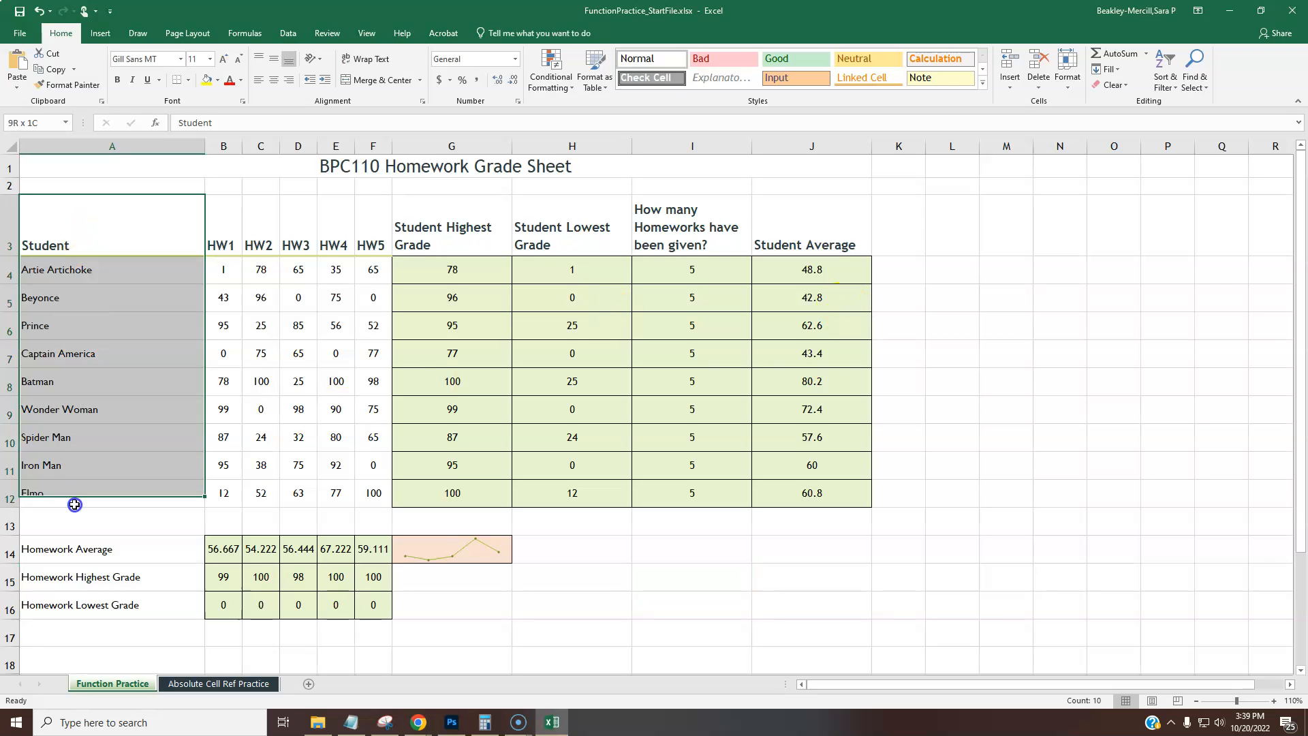
{"action": "left_click_drag", "start_coordinate": [806, 228], "coordinate": [813, 496]}
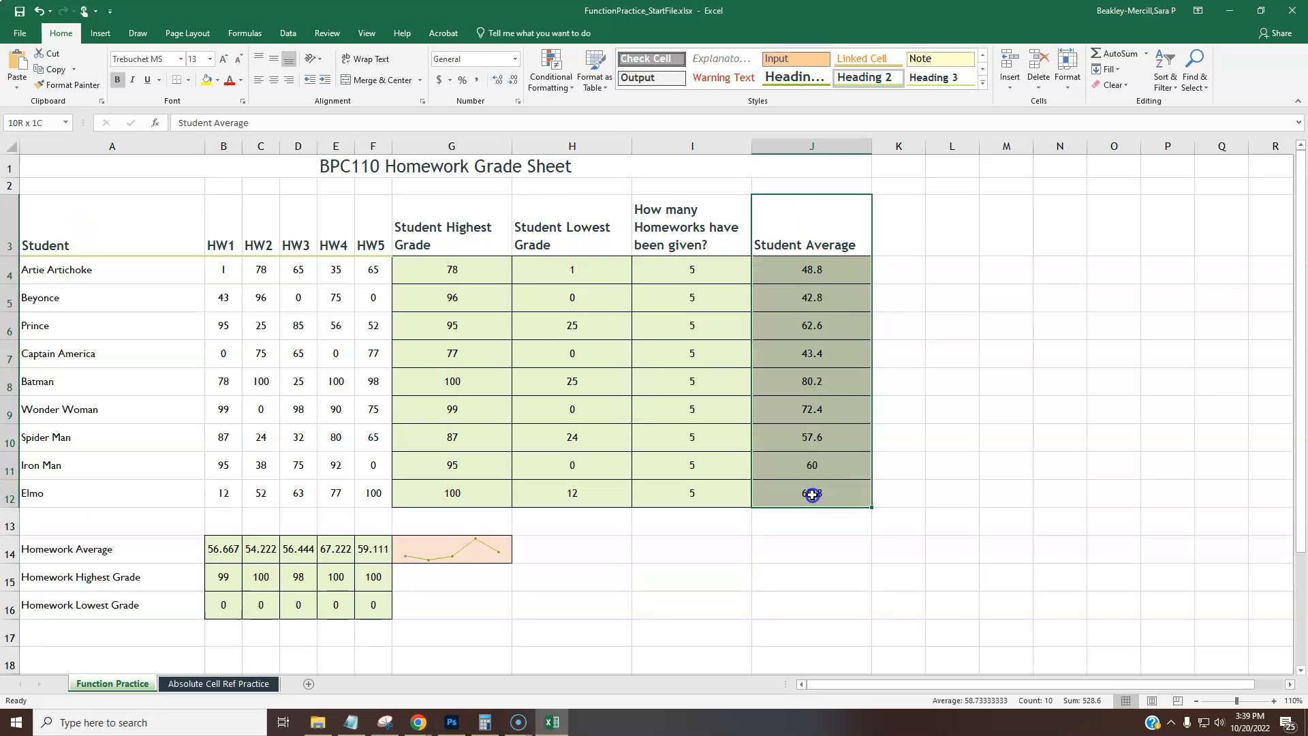
{"action": "left_click_drag", "start_coordinate": [195, 245], "coordinate": [115, 492]}
{"action": "left_click_drag", "start_coordinate": [793, 253], "coordinate": [781, 493]}
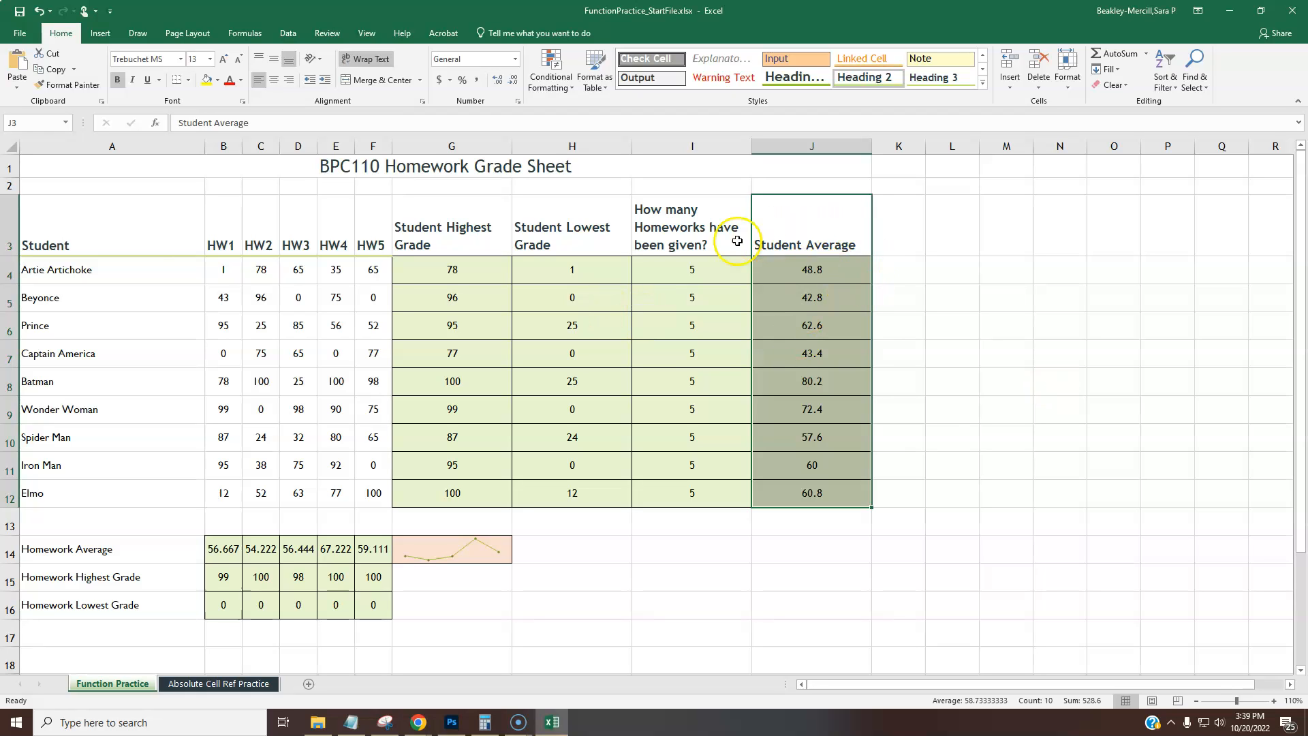
{"action": "left_click_drag", "start_coordinate": [124, 220], "coordinate": [123, 496]}
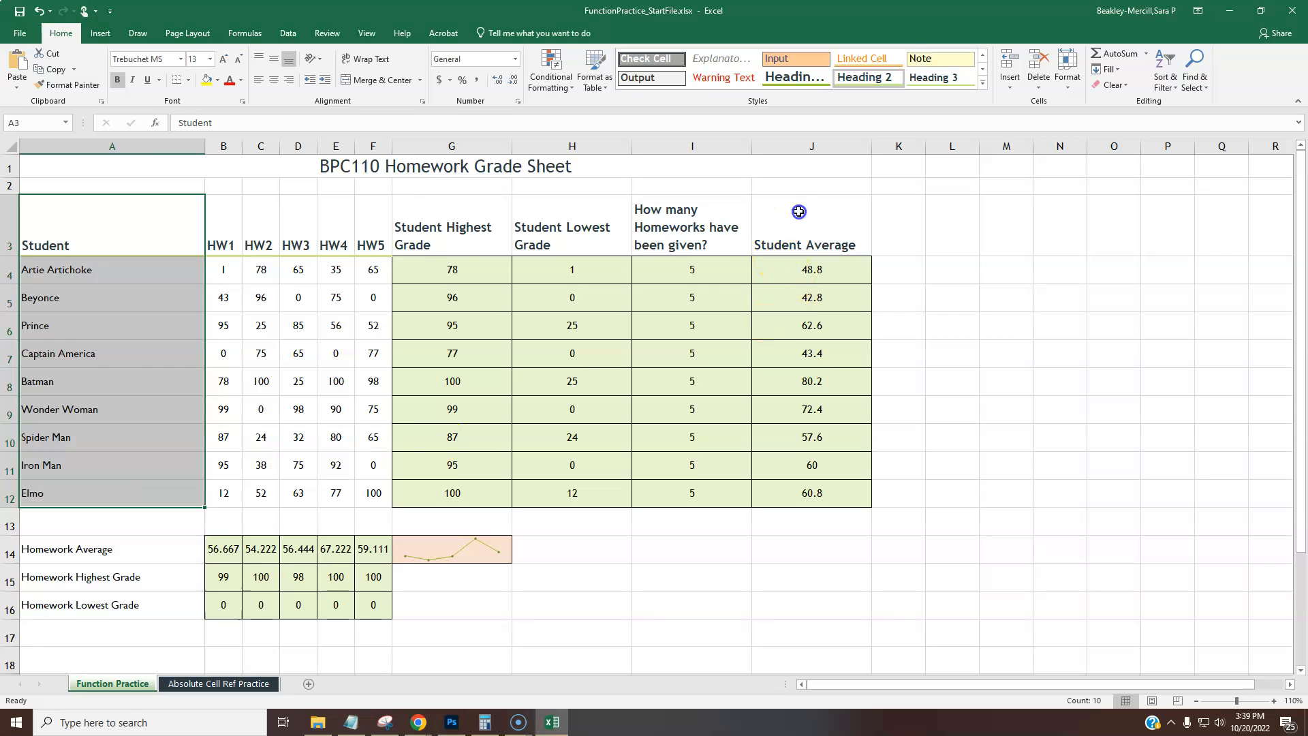
{"action": "left_click_drag", "start_coordinate": [799, 213], "coordinate": [797, 490]}
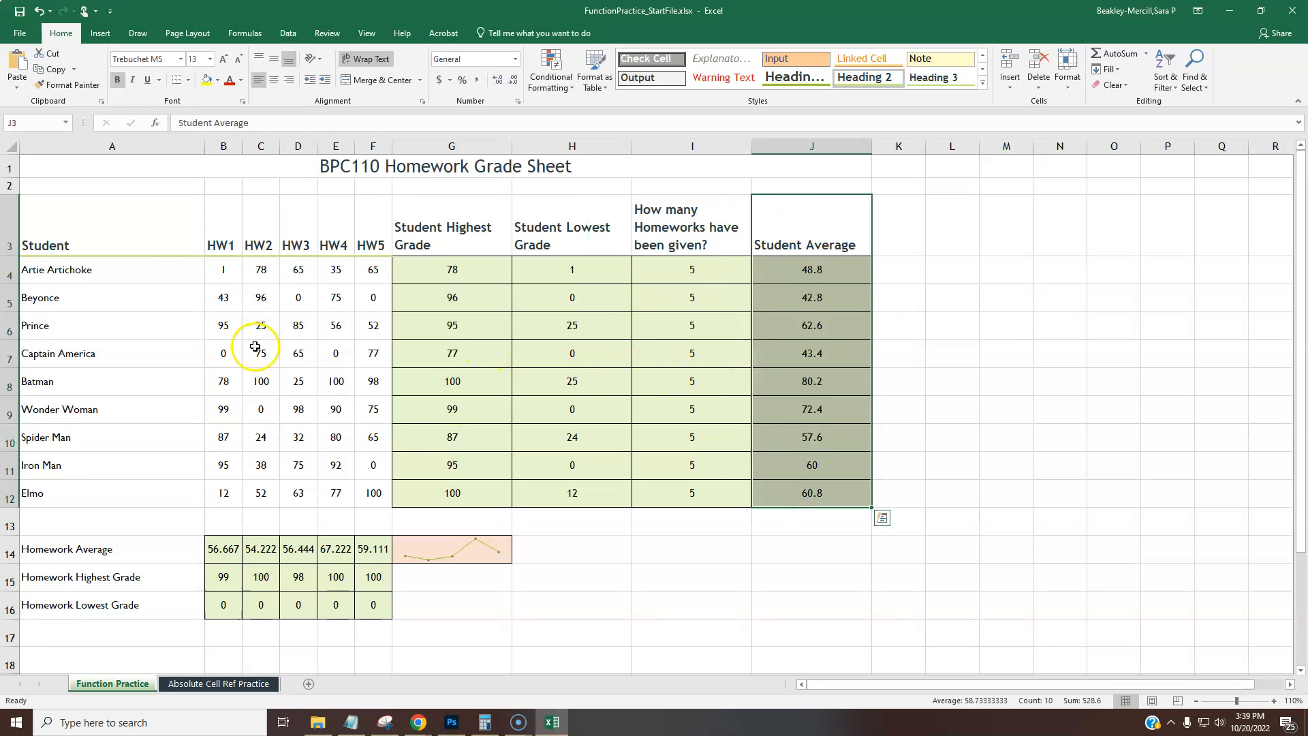
{"action": "left_click_drag", "start_coordinate": [152, 199], "coordinate": [132, 499]}
{"action": "left_click_drag", "start_coordinate": [804, 225], "coordinate": [789, 494]}
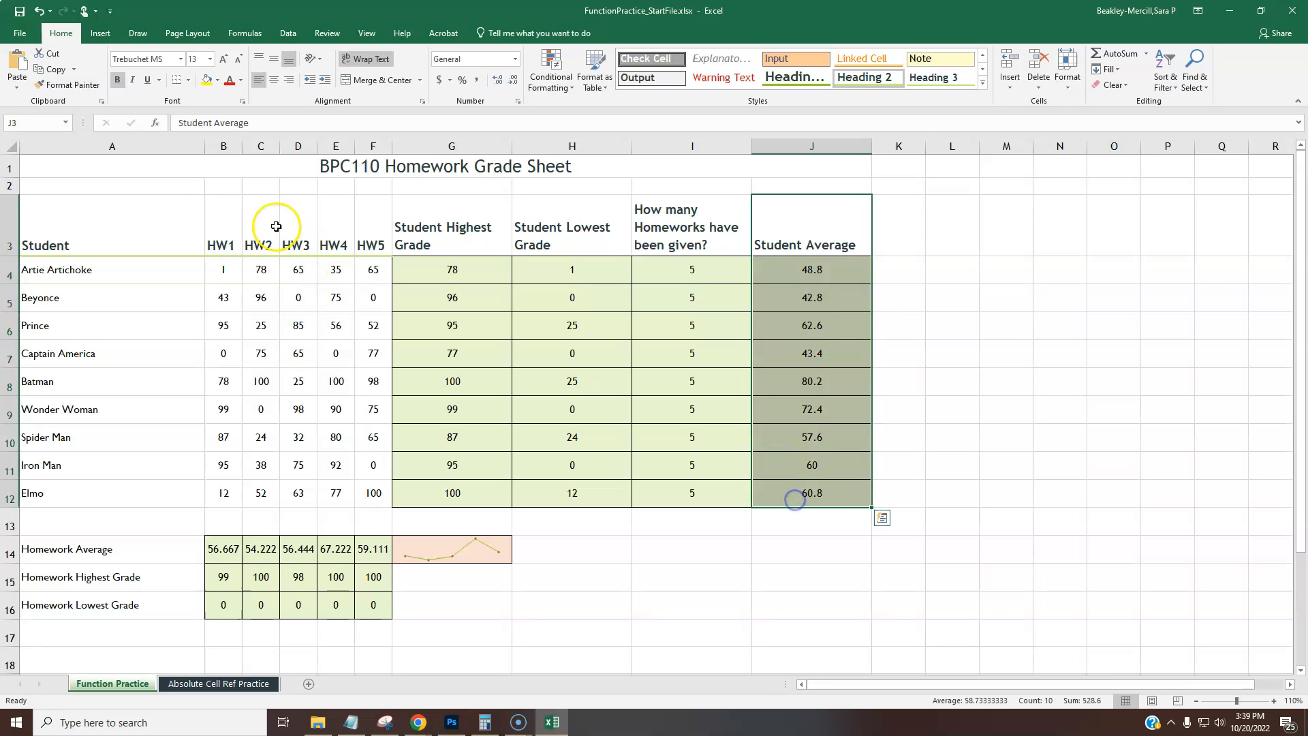
{"action": "left_click", "coordinate": [143, 206]}
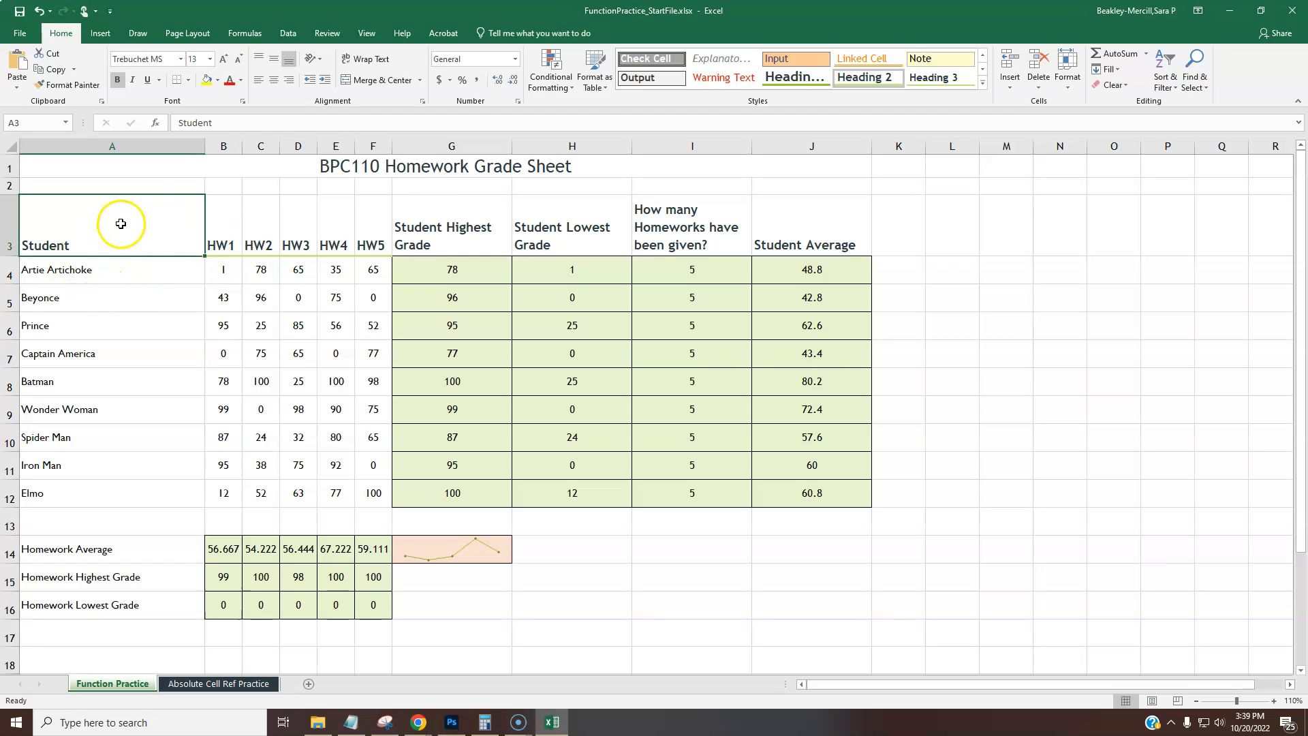
{"action": "left_click_drag", "start_coordinate": [113, 225], "coordinate": [82, 497]}
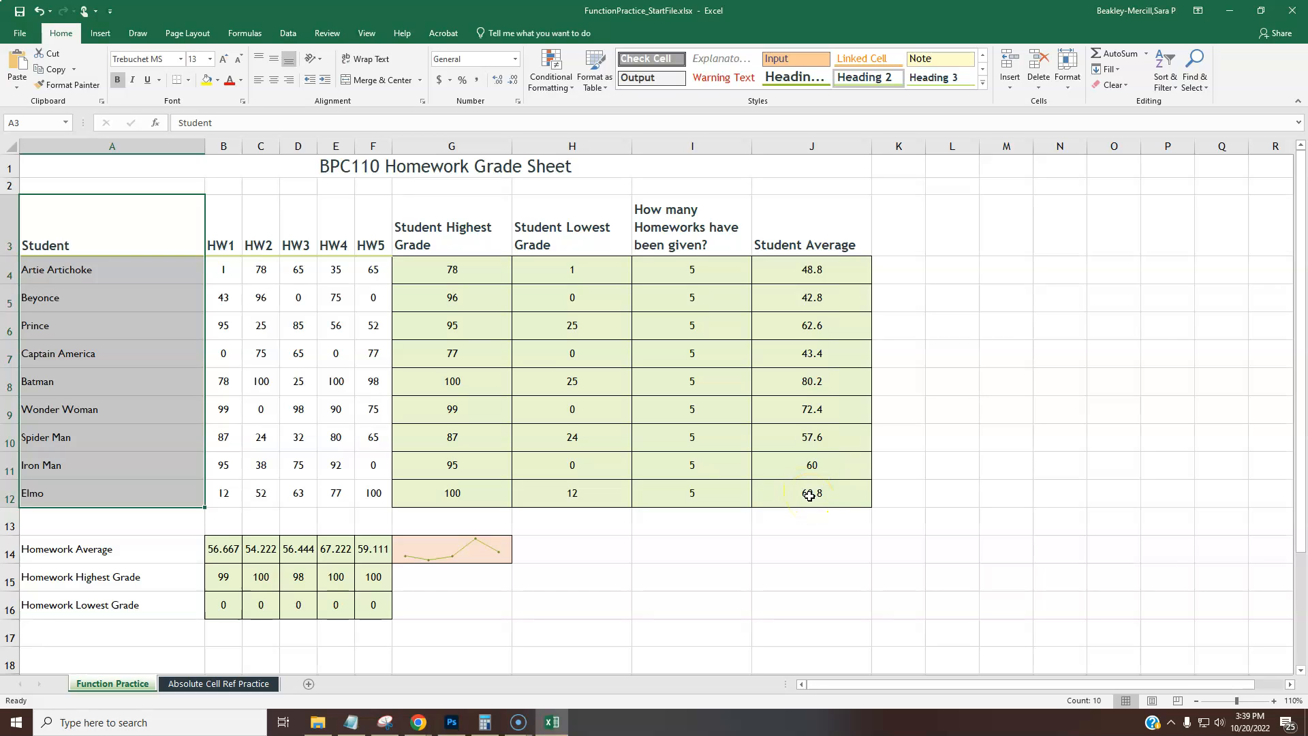
{"action": "left_click_drag", "start_coordinate": [820, 219], "coordinate": [807, 492], "text": "ctrl"}
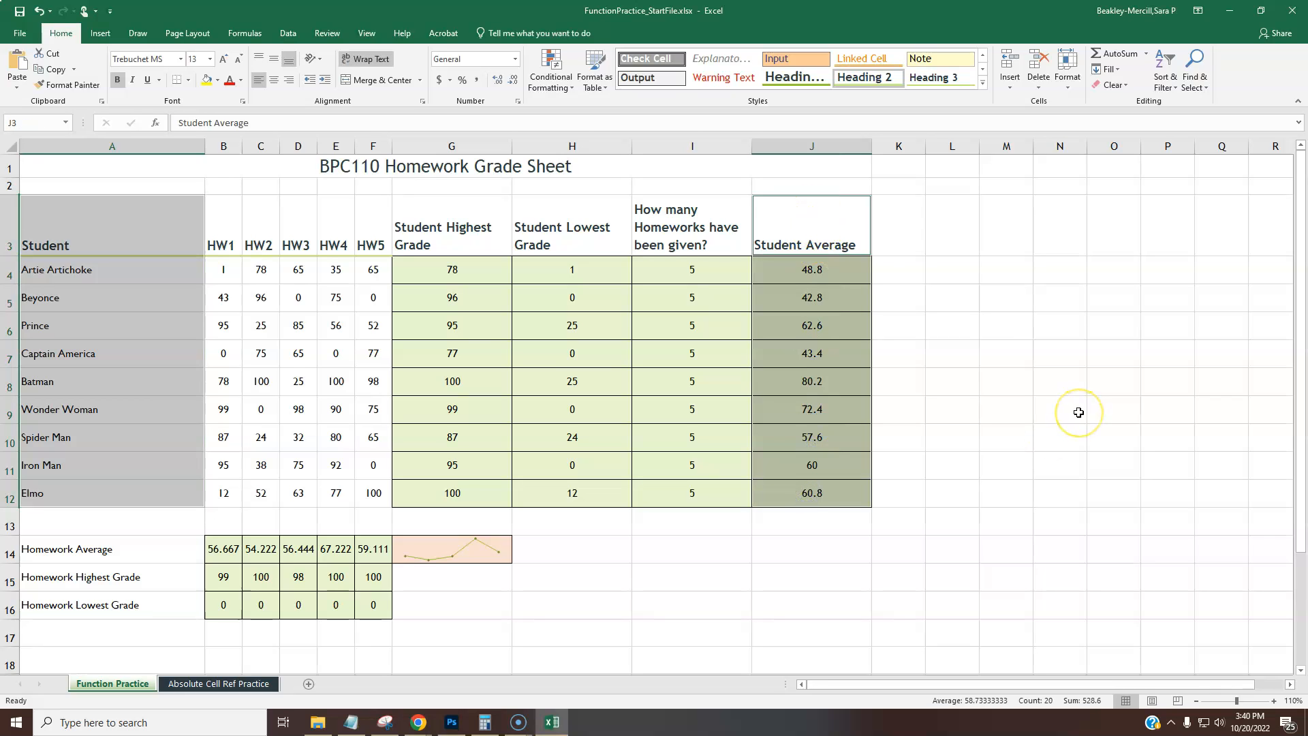
{"action": "left_click", "coordinate": [992, 334]}
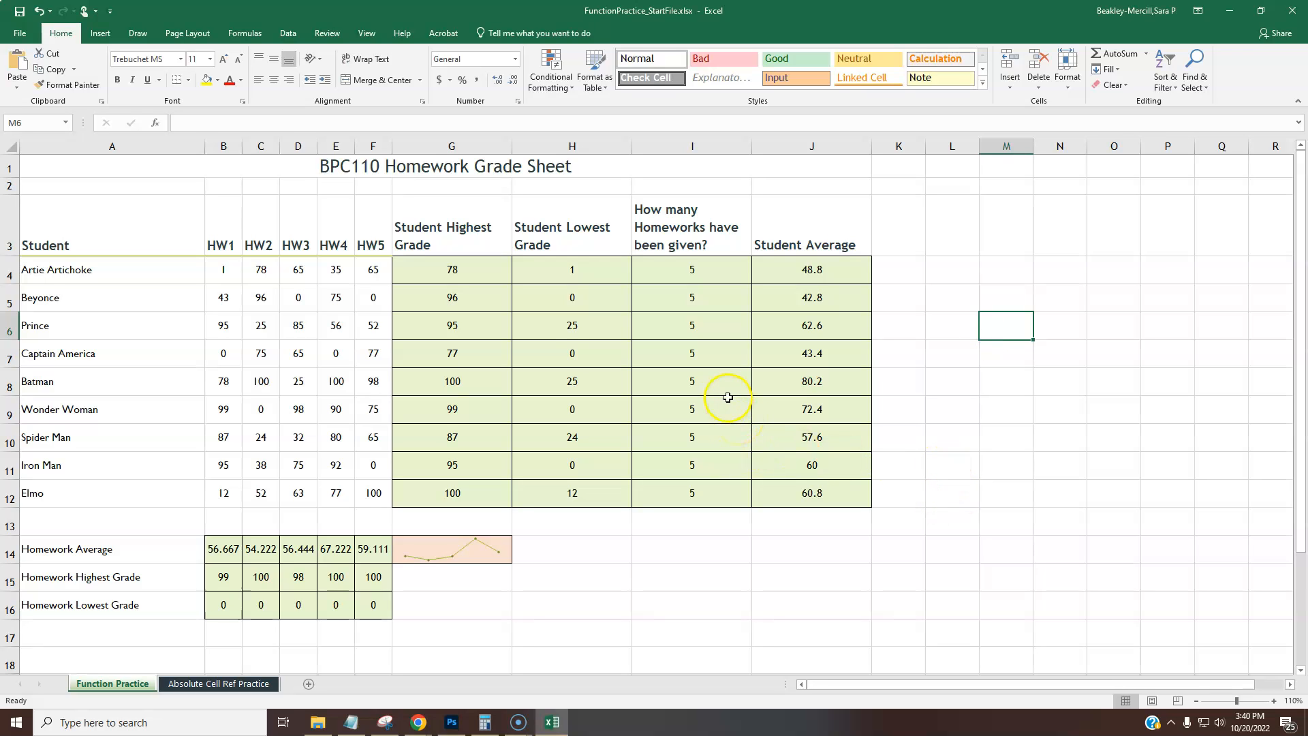
- Insert a clustered column chart from A3:A12 and J3:J12 and place it below the grade table, beneath columns H to J
{"action": "left_click_drag", "start_coordinate": [132, 225], "coordinate": [141, 493]}
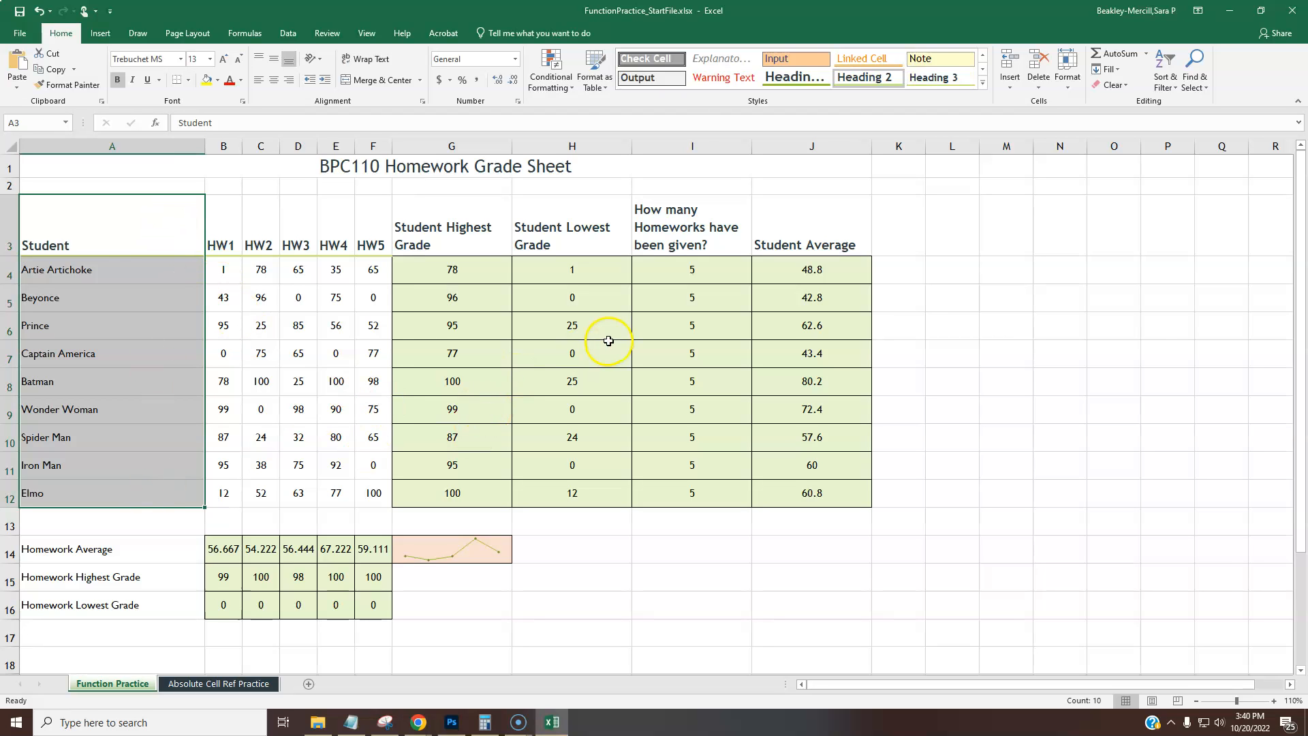
{"action": "left_click_drag", "start_coordinate": [829, 214], "coordinate": [843, 492]}
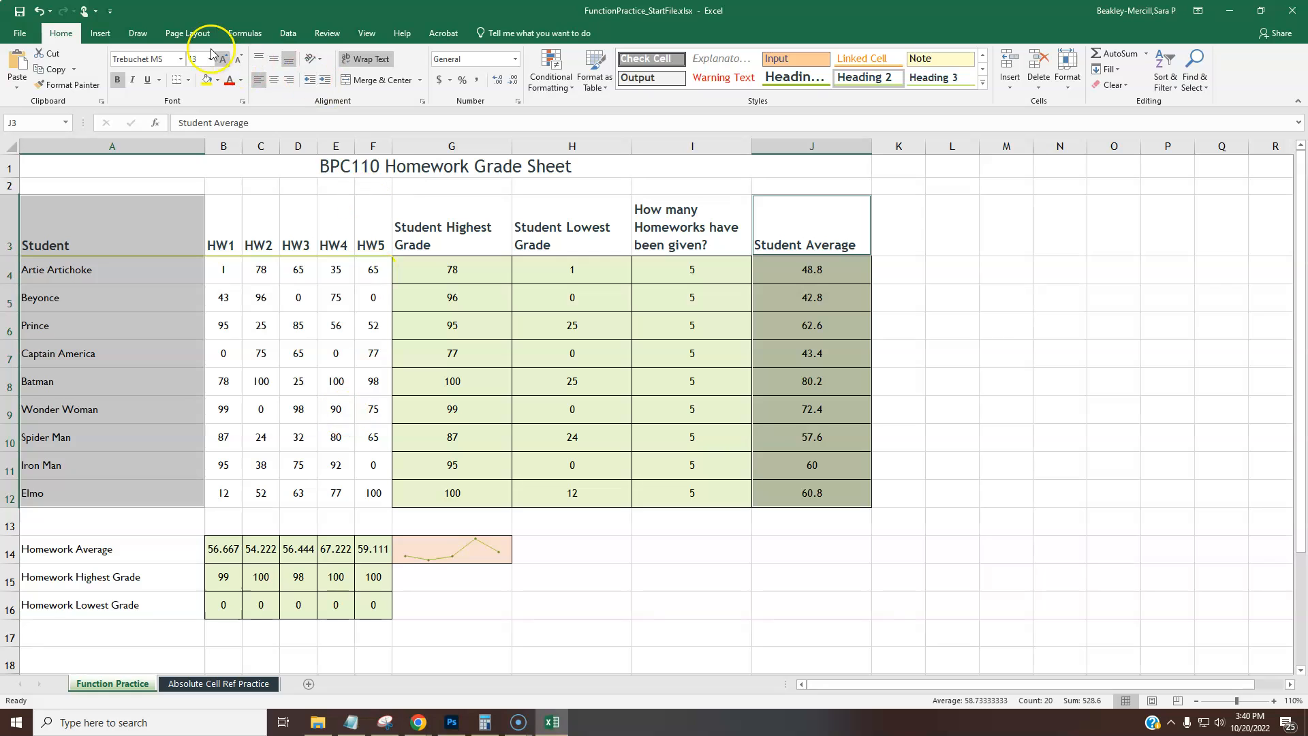
{"action": "left_click", "coordinate": [101, 33]}
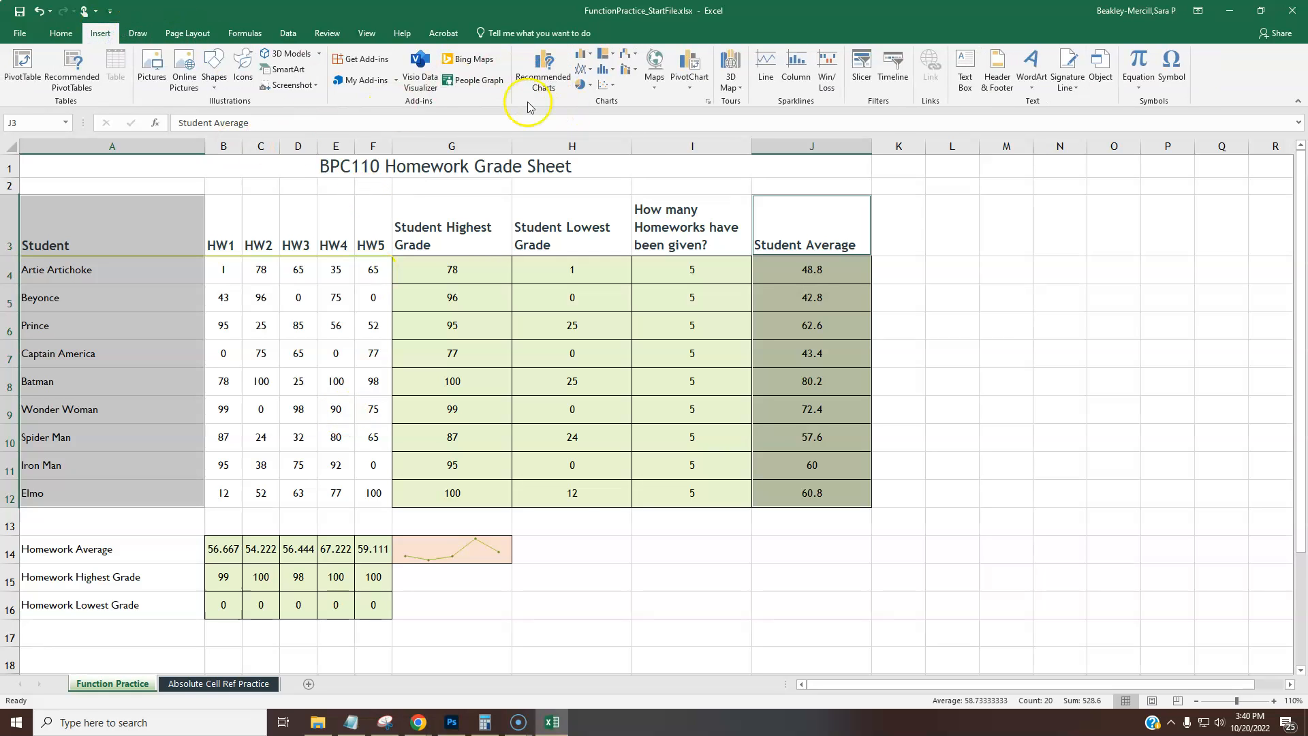
{"action": "left_click", "coordinate": [539, 75]}
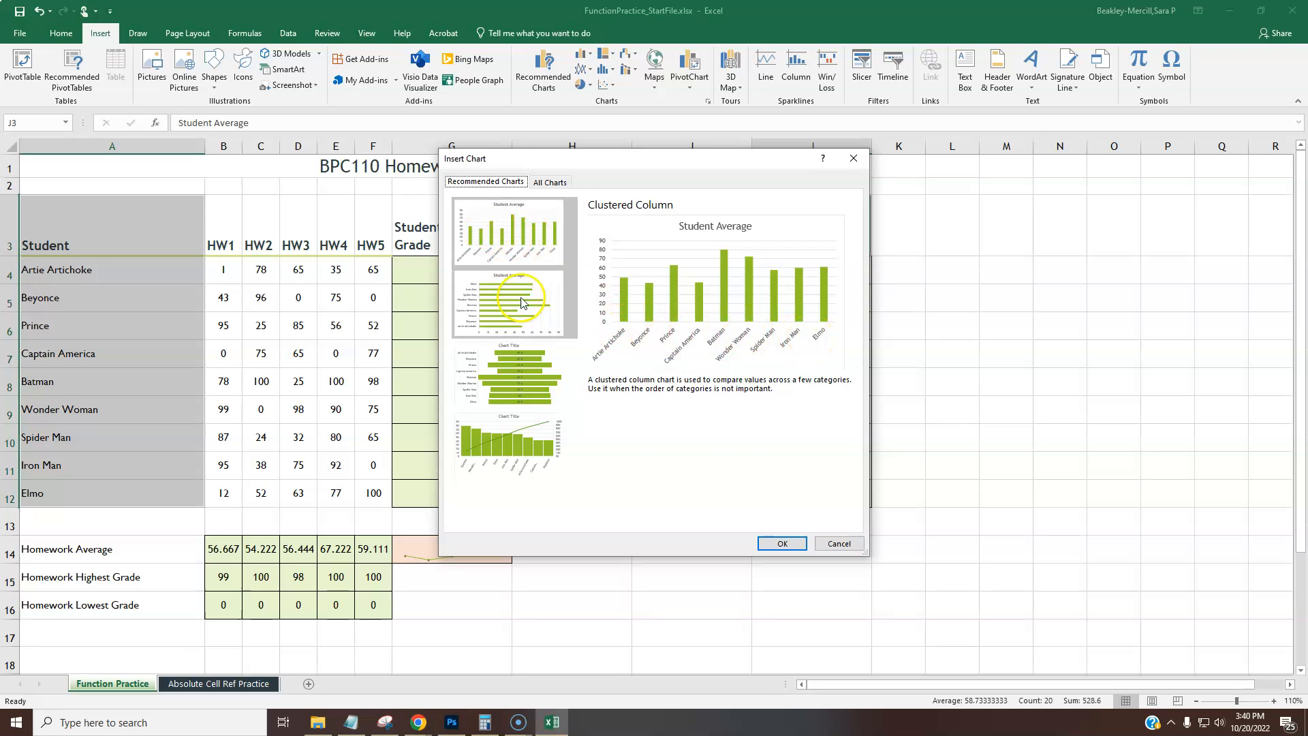
{"action": "left_click", "coordinate": [782, 543]}
{"action": "left_click_drag", "start_coordinate": [708, 343], "coordinate": [794, 553]}
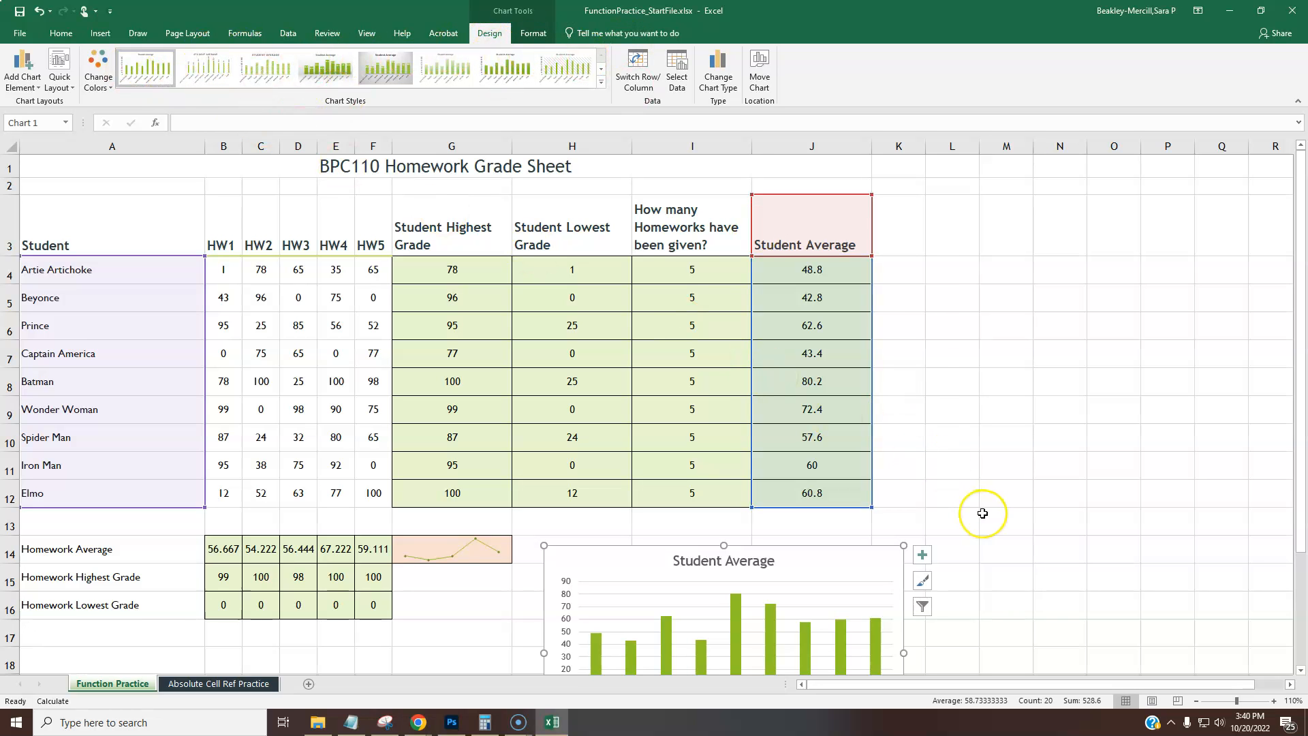
- Apply the dark chart style with glowing green outlined columns to the Student Average chart
{"action": "scroll", "coordinate": [983, 513], "scroll_direction": "down", "scroll_amount": 3}
{"action": "scroll", "coordinate": [983, 513], "scroll_direction": "up", "scroll_amount": 1}
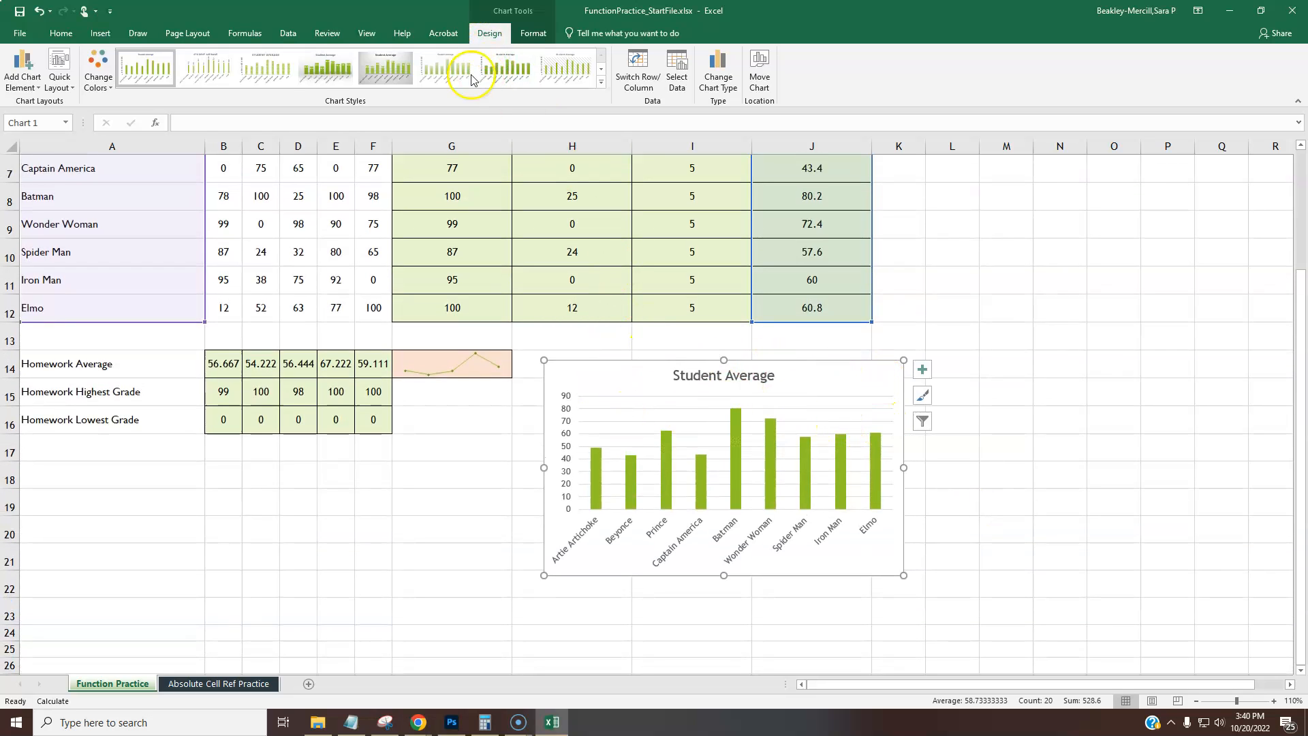
{"action": "left_click", "coordinate": [601, 82]}
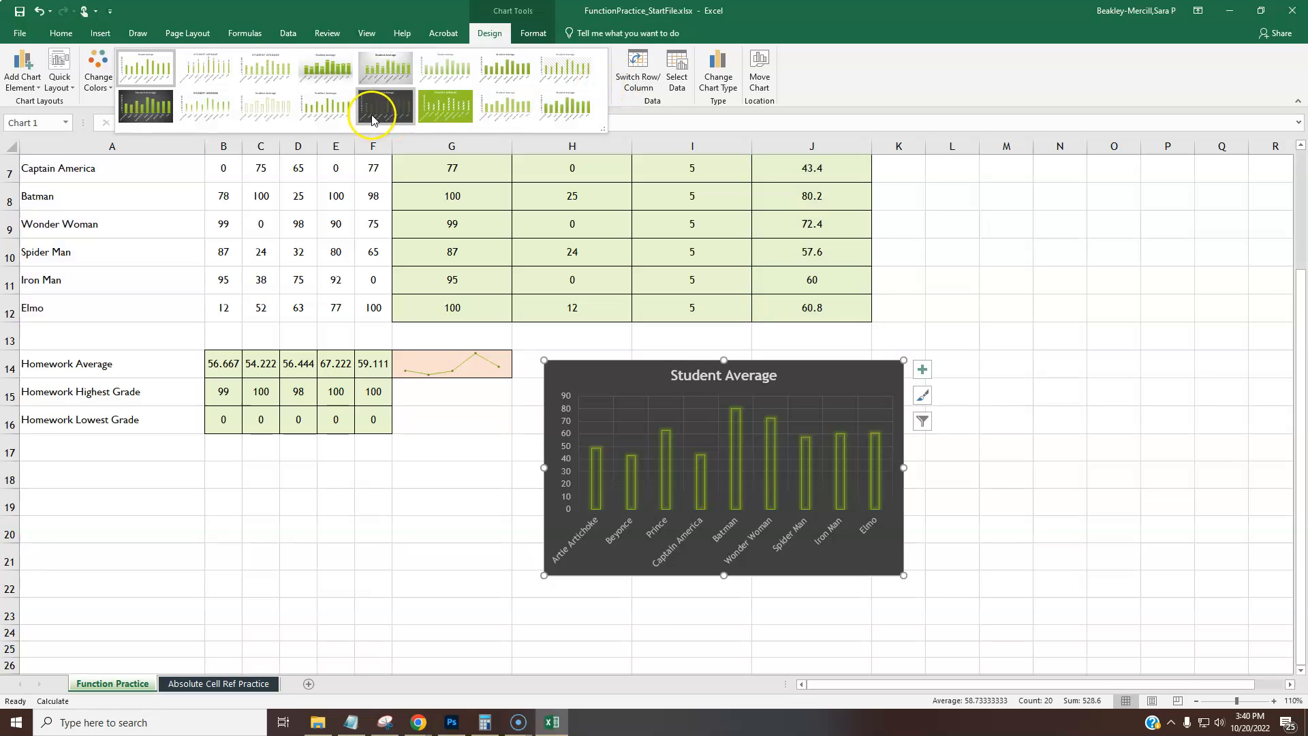
{"action": "left_click", "coordinate": [373, 119]}
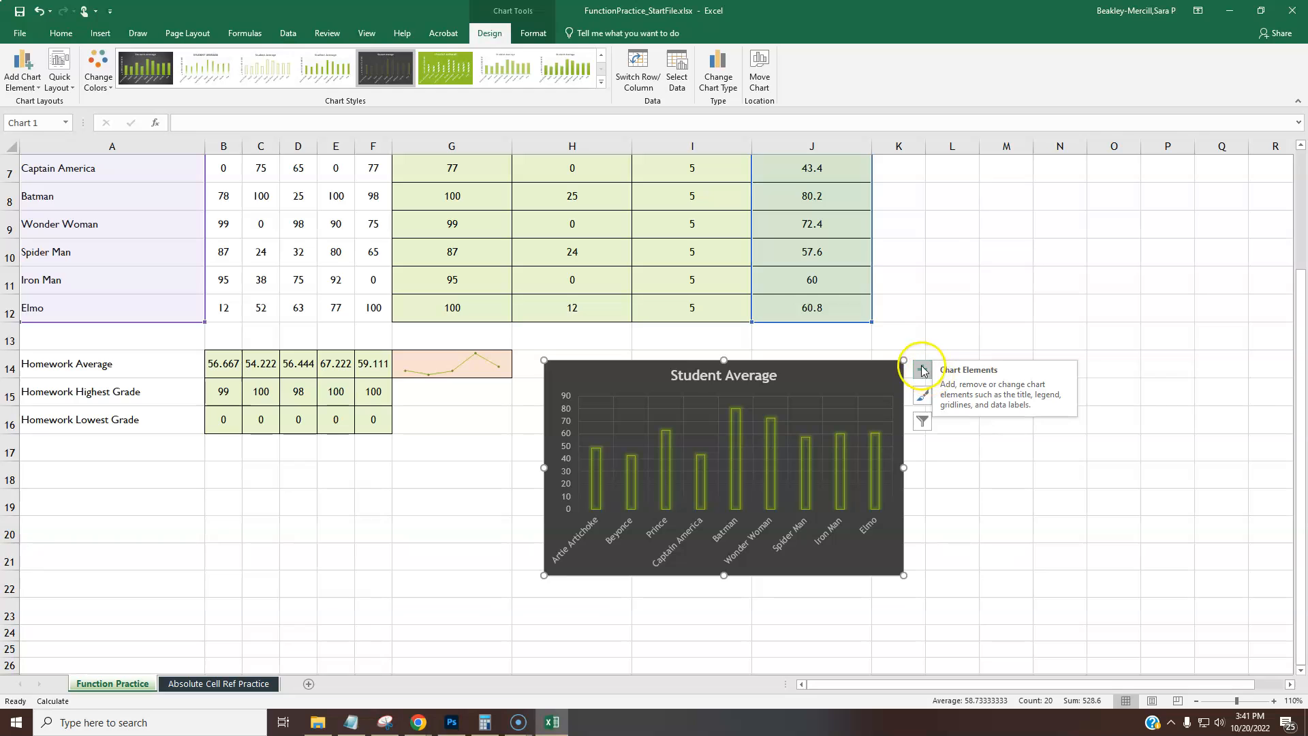
- Try a data table on the Student Average chart, remove it, and show data labels instead
{"action": "left_click", "coordinate": [922, 370]}
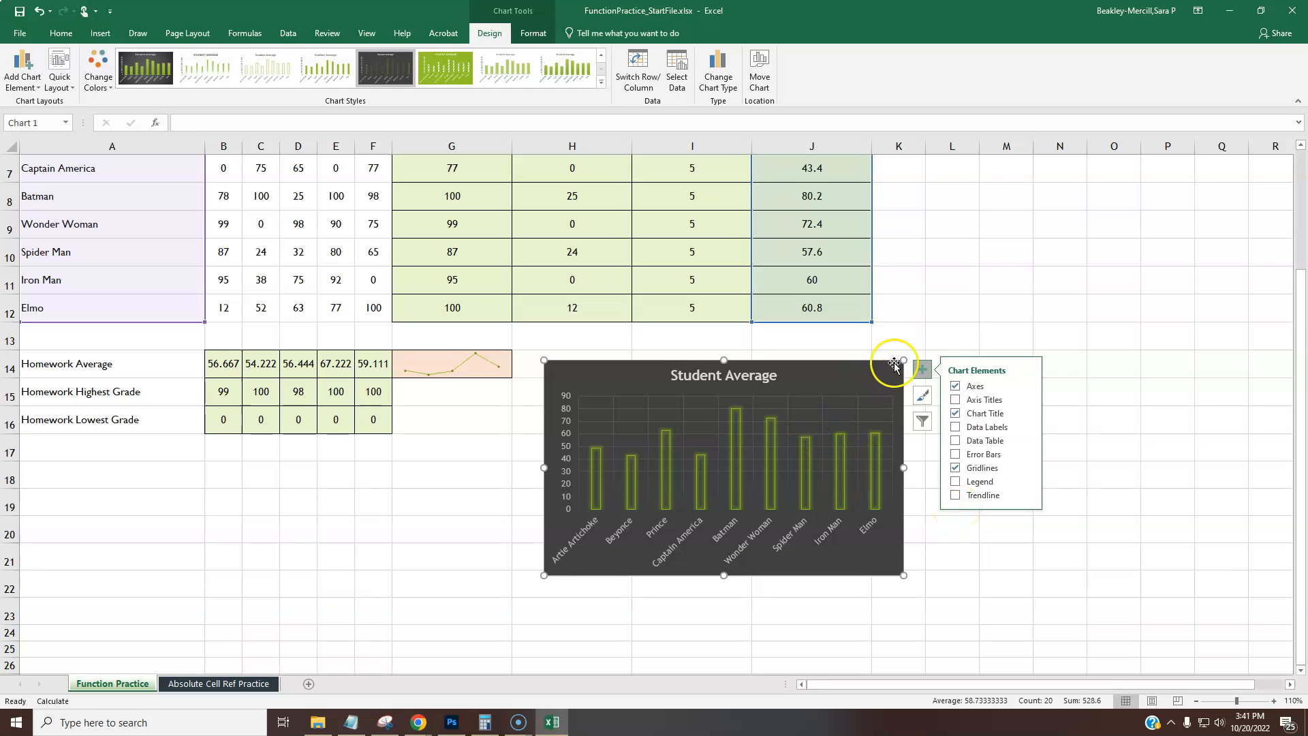
{"action": "left_click", "coordinate": [956, 440]}
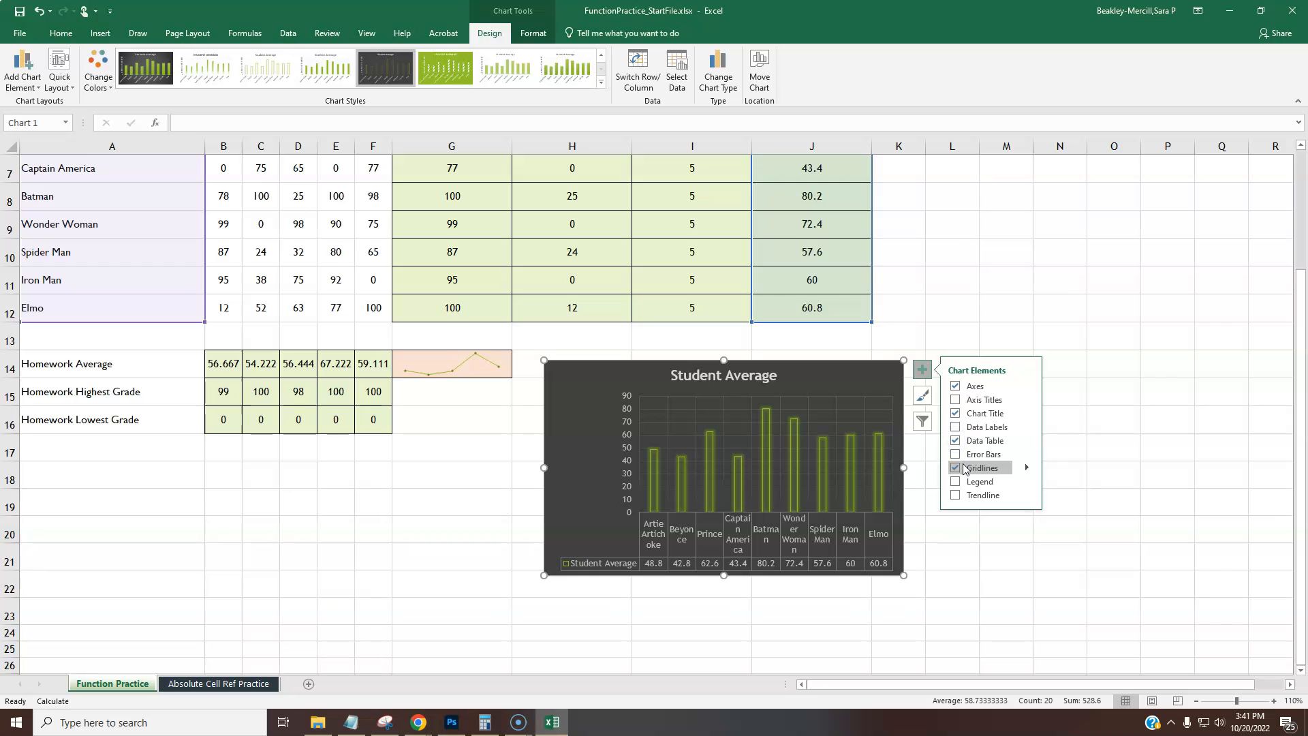
{"action": "left_click", "coordinate": [955, 441]}
{"action": "left_click", "coordinate": [956, 427]}
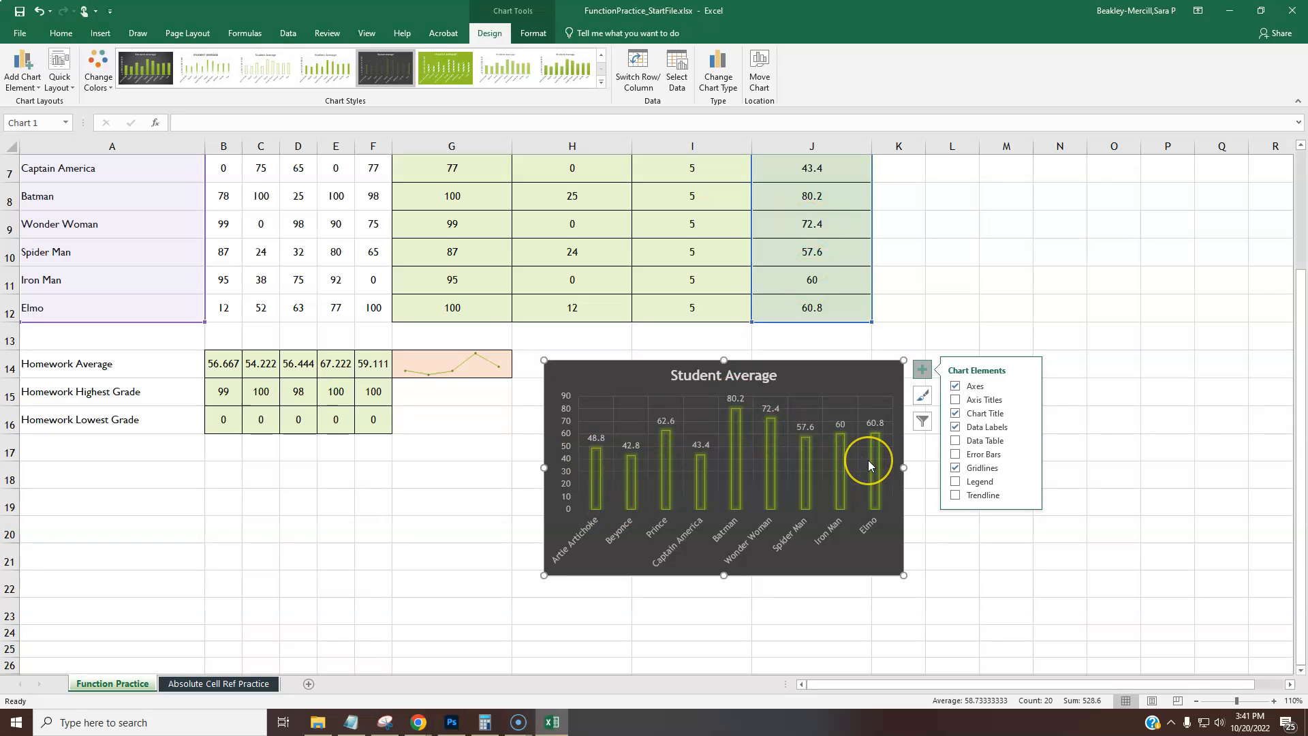
- Open the Absolute Cell Ref Practice sheet at 150% zoom and check the student counts for the first three classes
{"action": "left_click", "coordinate": [988, 595]}
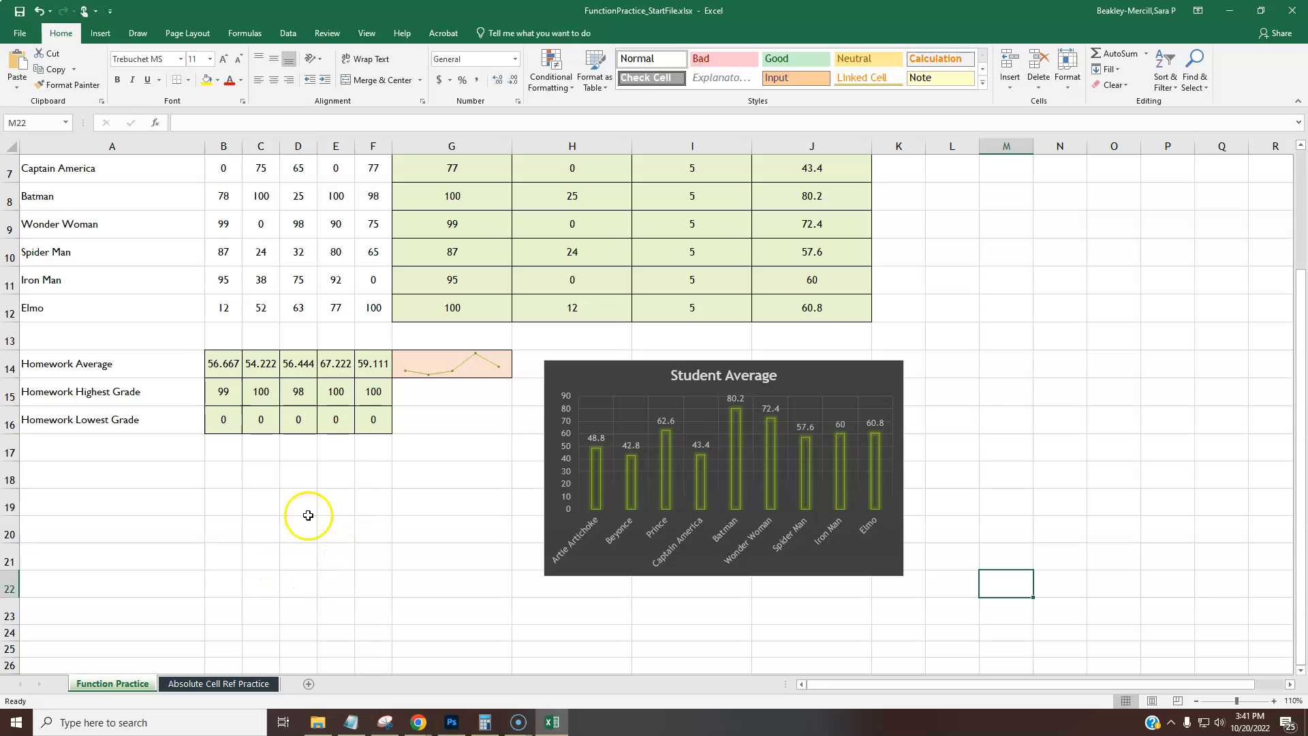
{"action": "left_click", "coordinate": [202, 685]}
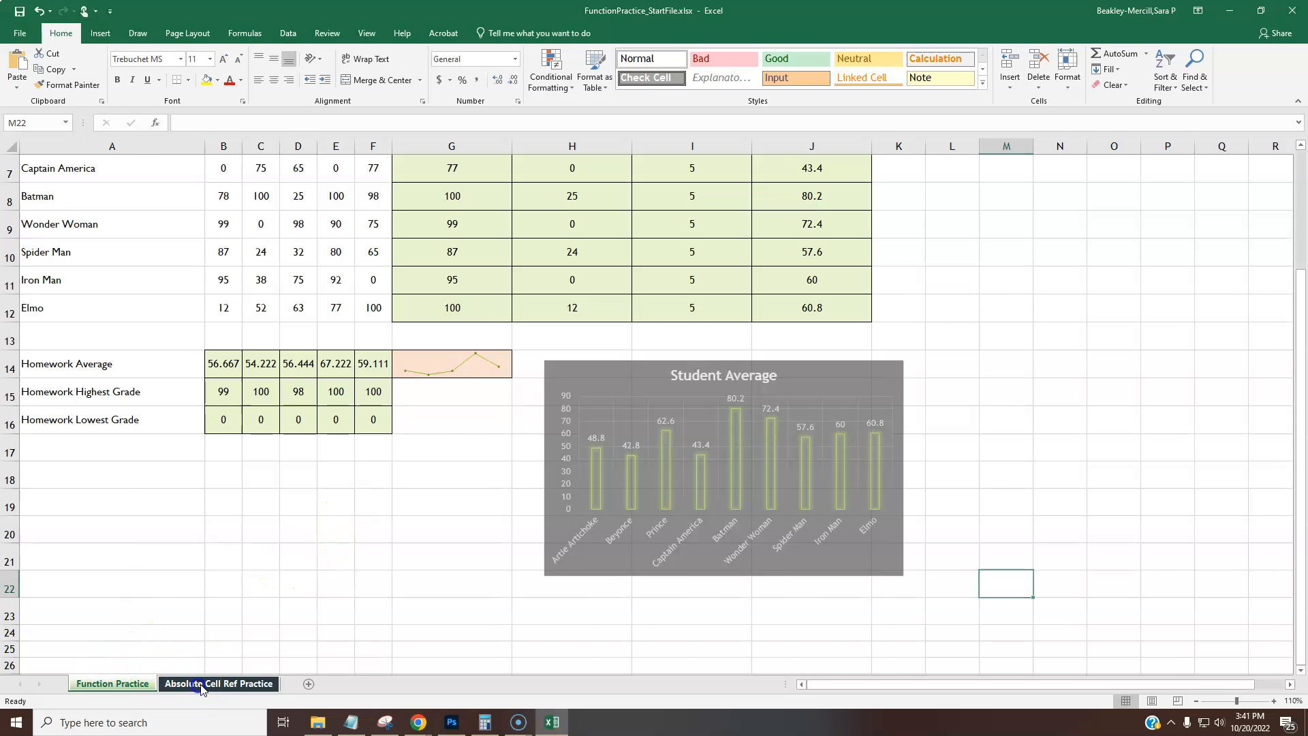
{"action": "left_click", "coordinate": [1274, 701]}
{"action": "left_click", "coordinate": [1274, 701]}
{"action": "left_click", "coordinate": [1274, 702]}
{"action": "left_click", "coordinate": [1274, 701]}
{"action": "left_click", "coordinate": [1274, 701]}
{"action": "left_click", "coordinate": [745, 537]}
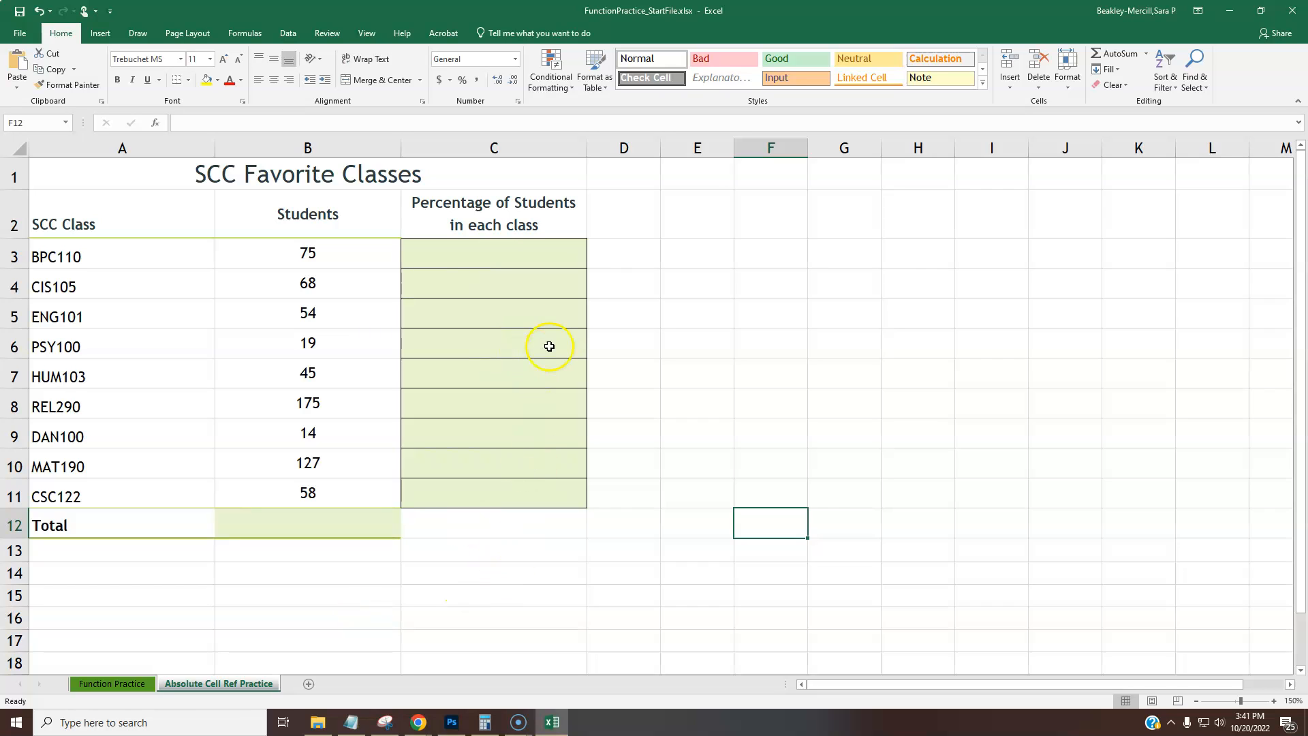
{"action": "left_click", "coordinate": [329, 254]}
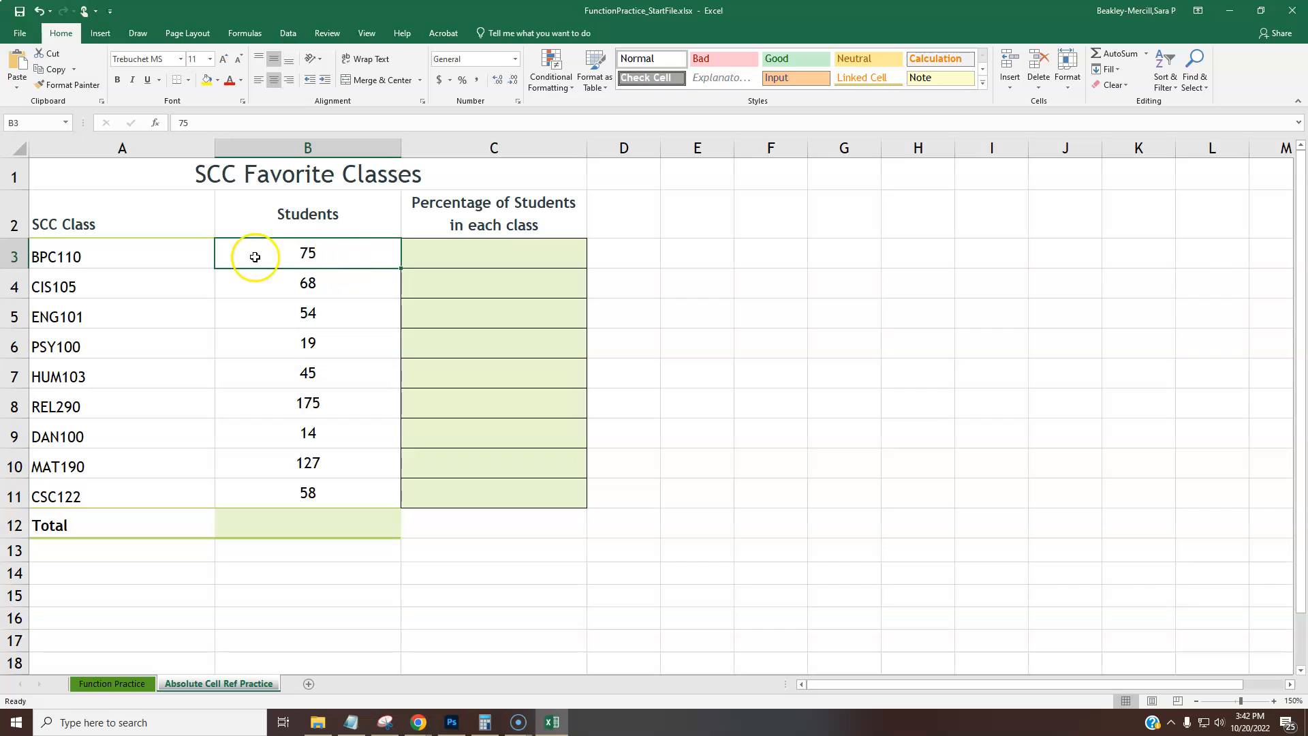
{"action": "left_click", "coordinate": [318, 288]}
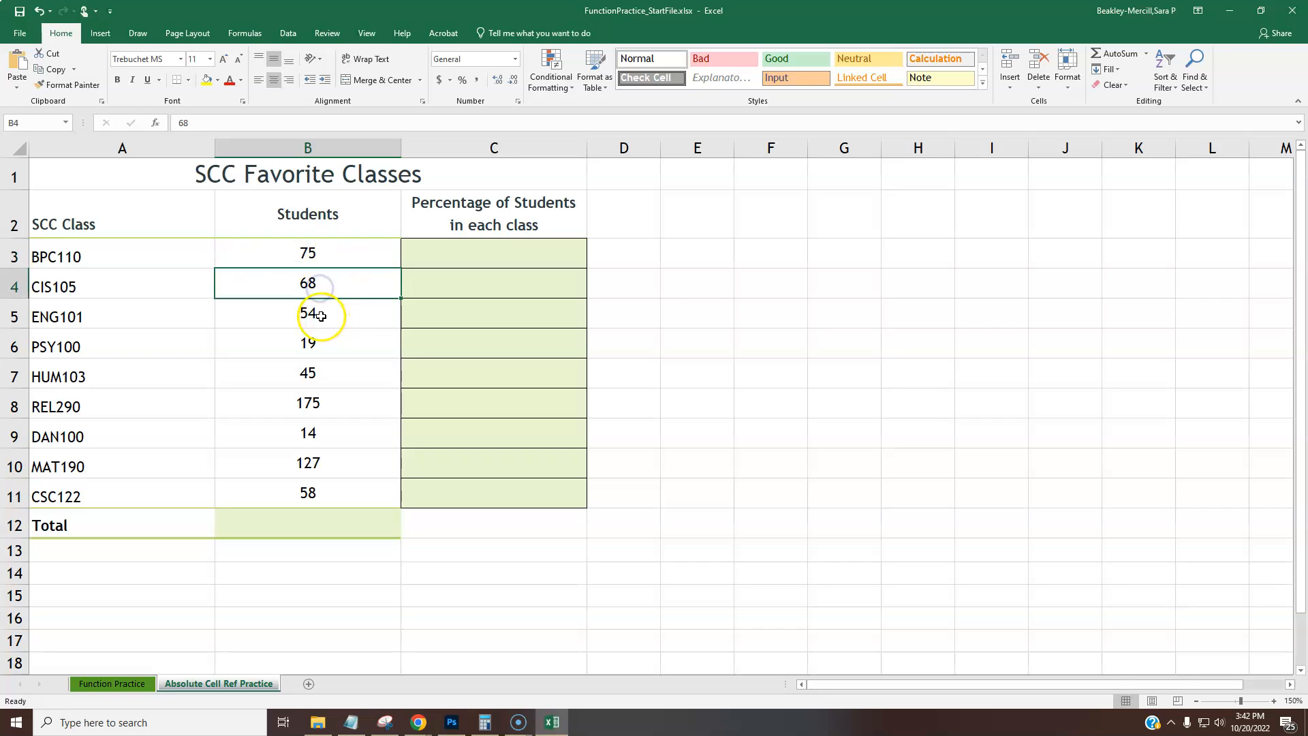
{"action": "left_click", "coordinate": [321, 314]}
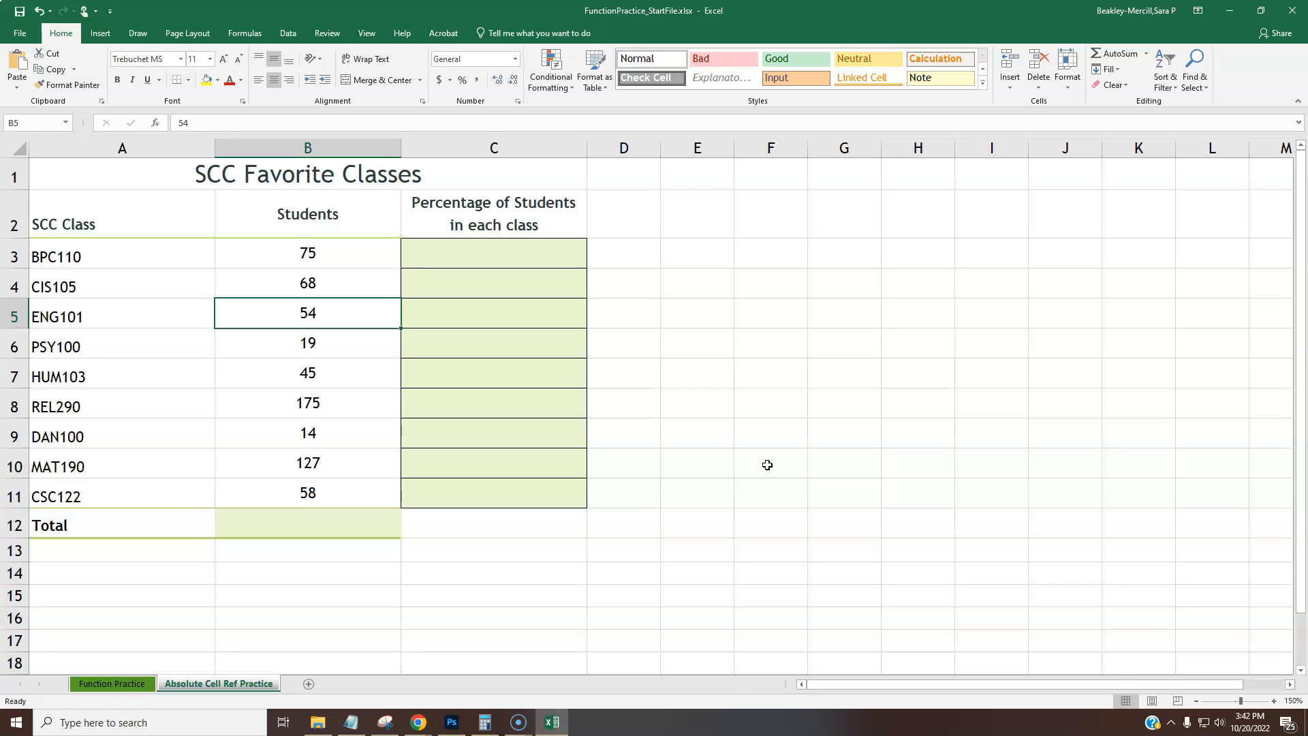
- Try the scratch formula =4/10 in F6, extend it to =4/10*100, and clear the cell
{"action": "left_click", "coordinate": [763, 333]}
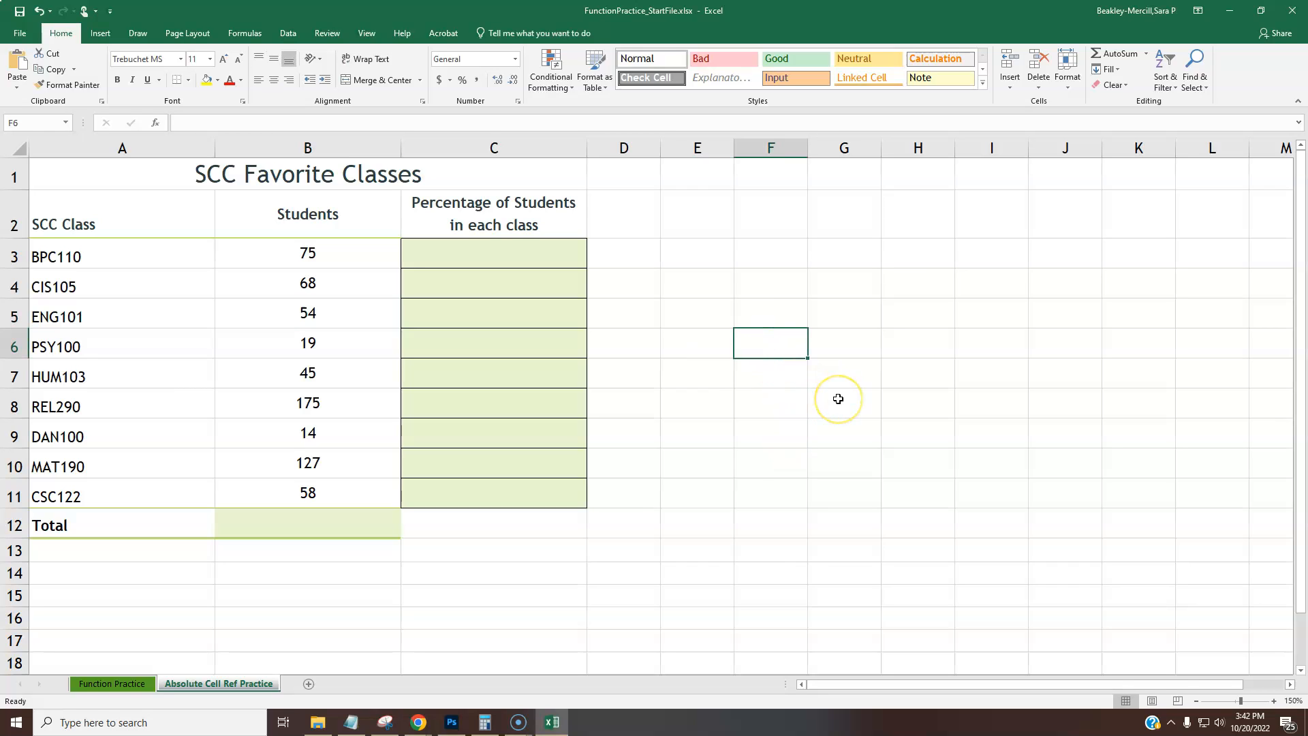
{"action": "type", "text": "=4/10"}
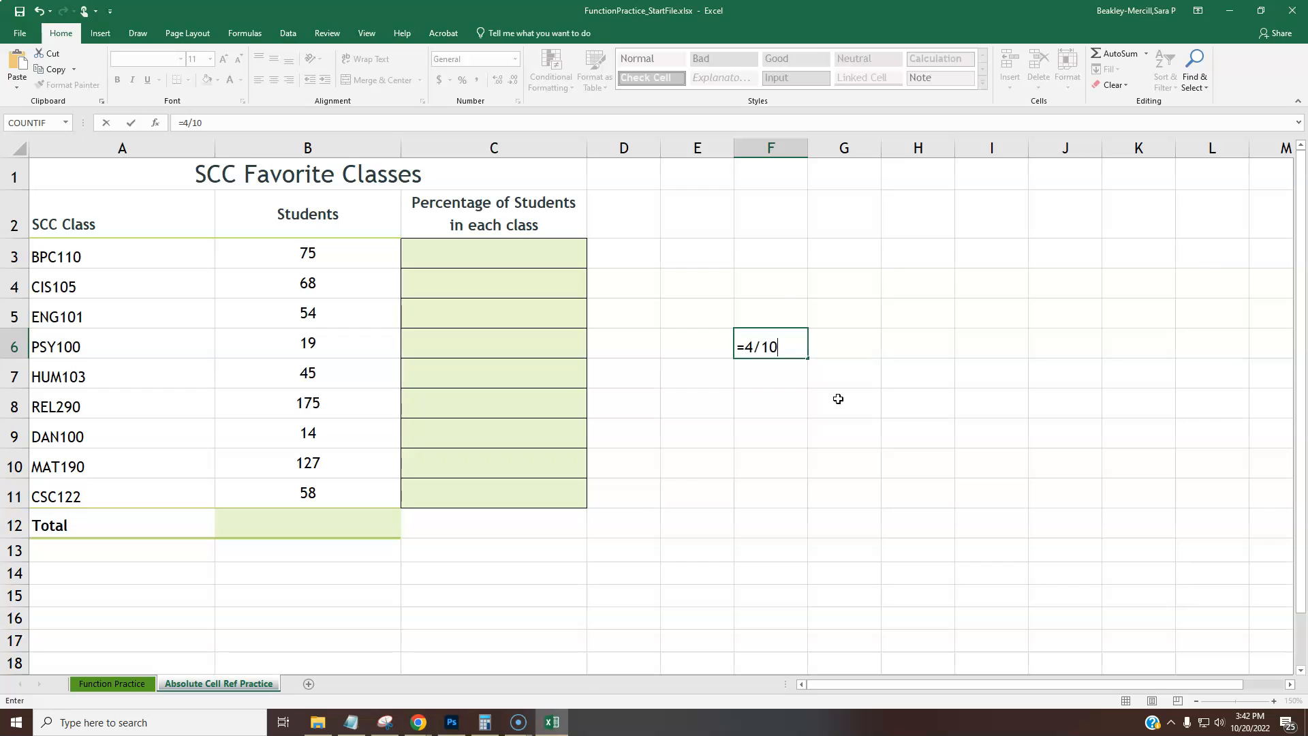
{"action": "key", "text": "Return"}
{"action": "left_click", "coordinate": [776, 344]}
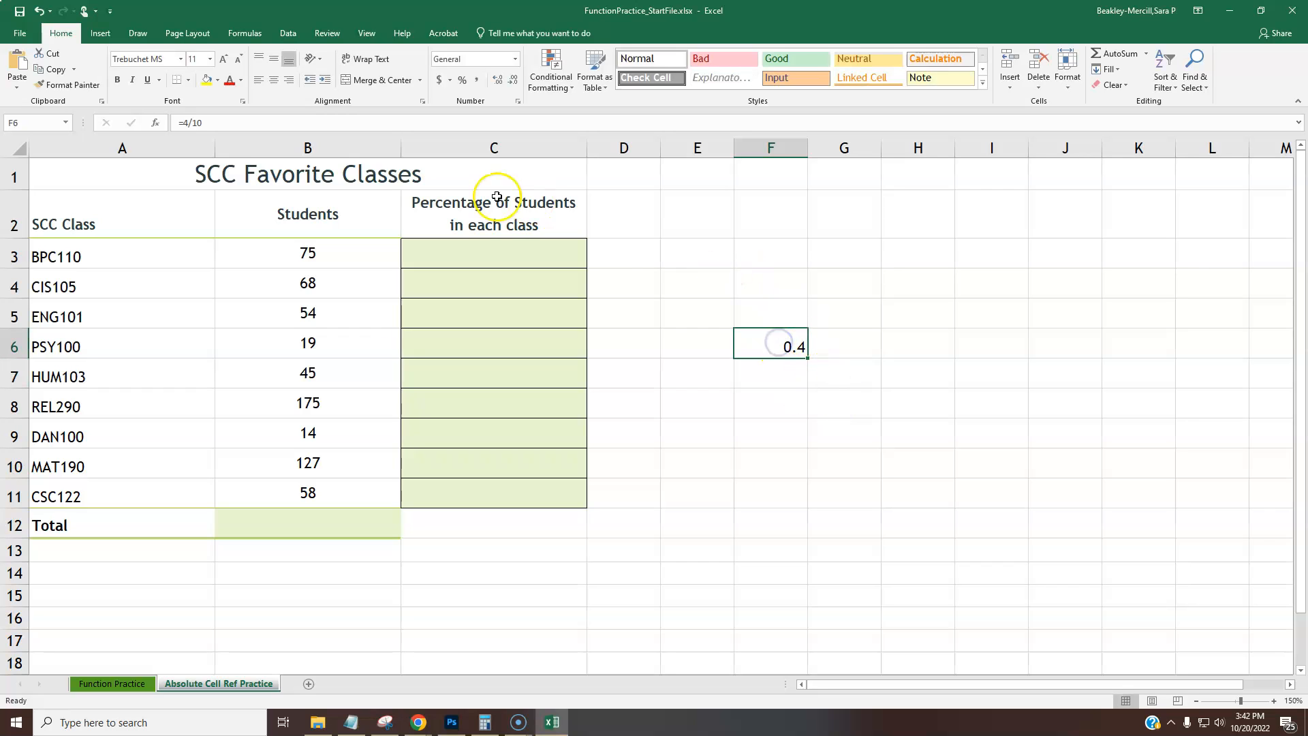
{"action": "left_click", "coordinate": [314, 125]}
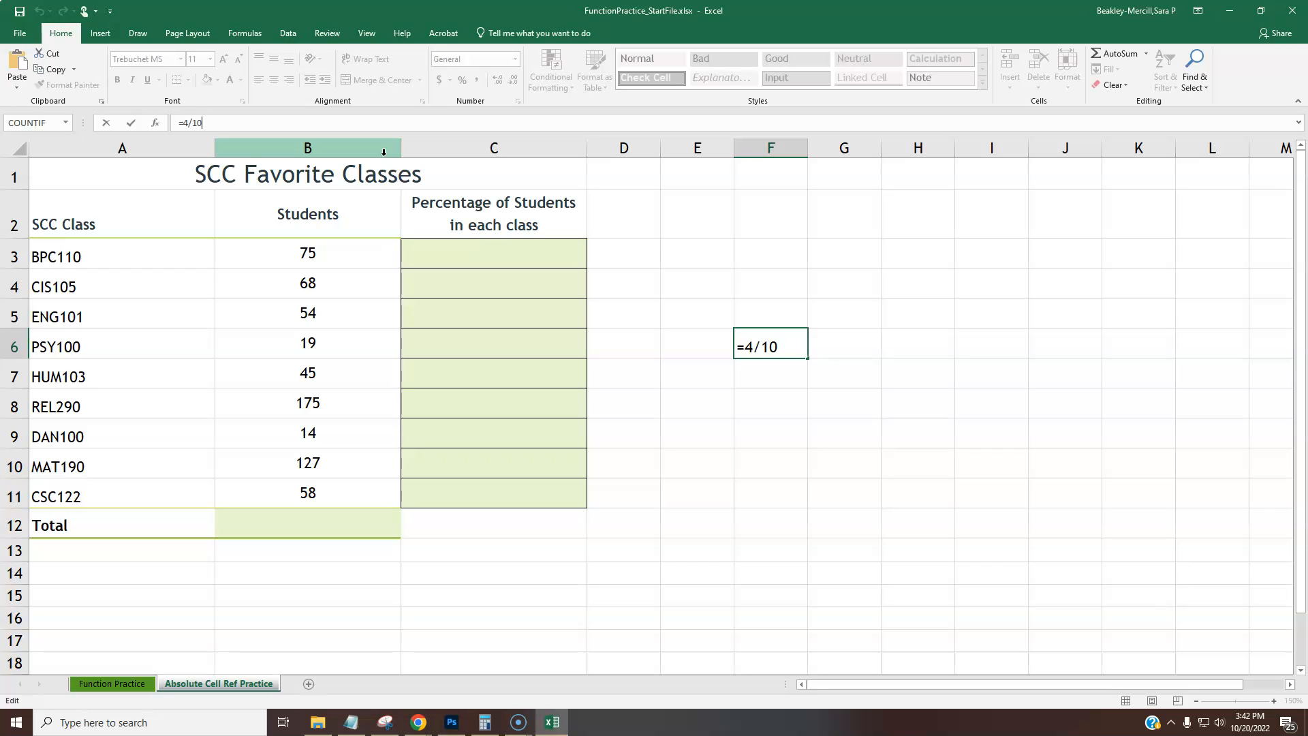
{"action": "type", "text": "*100"}
{"action": "key", "text": "Return"}
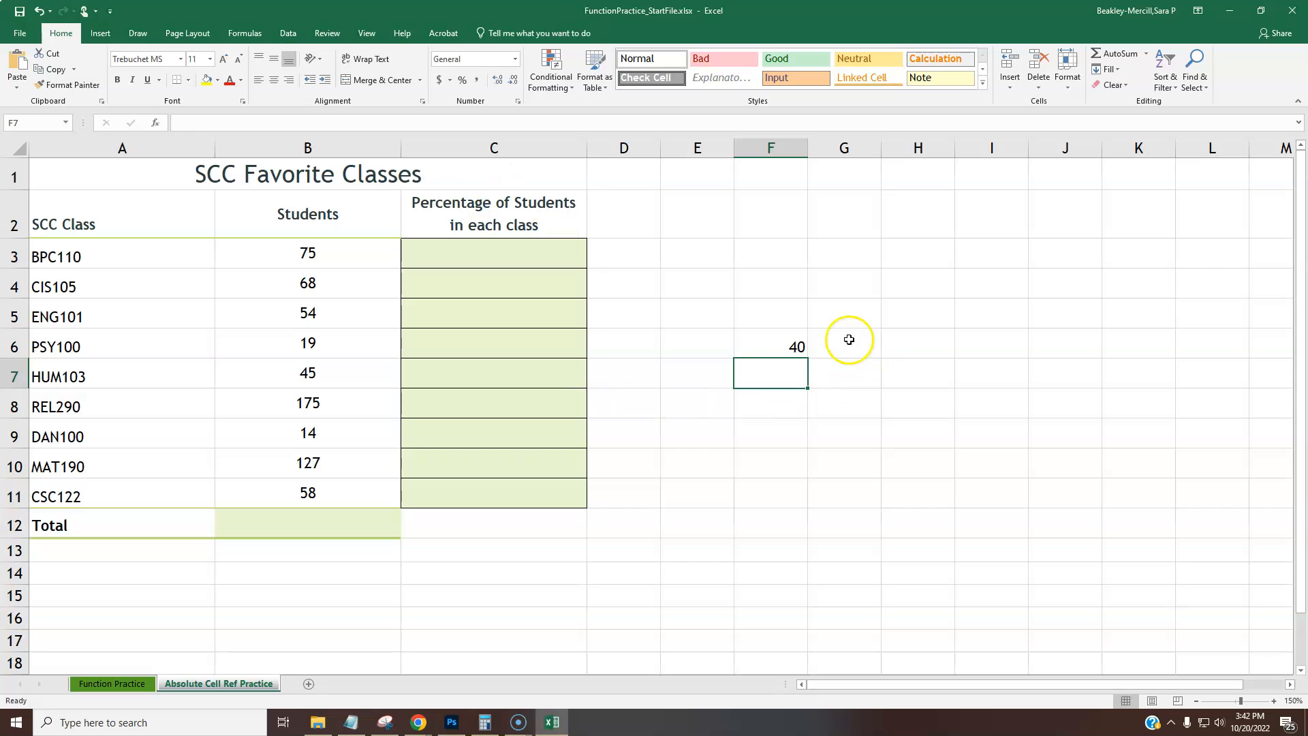
{"action": "left_click", "coordinate": [790, 334]}
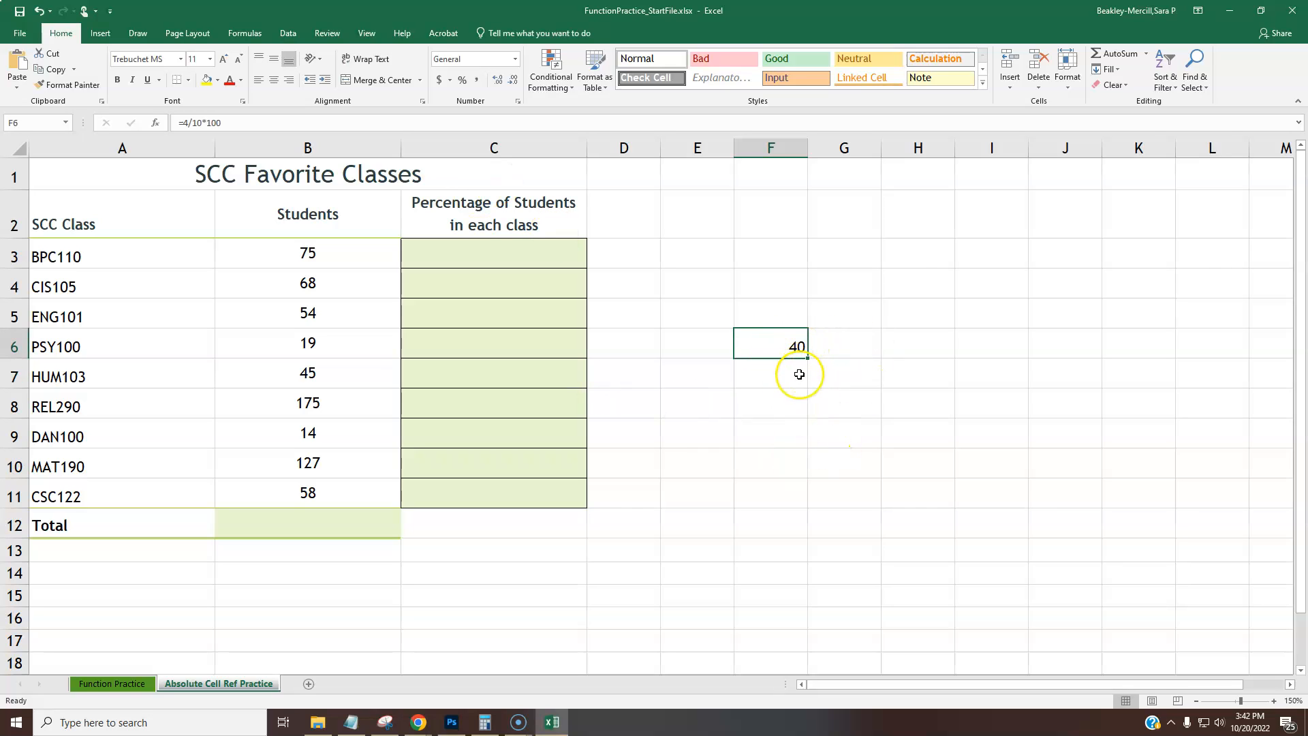
{"action": "left_click", "coordinate": [777, 352]}
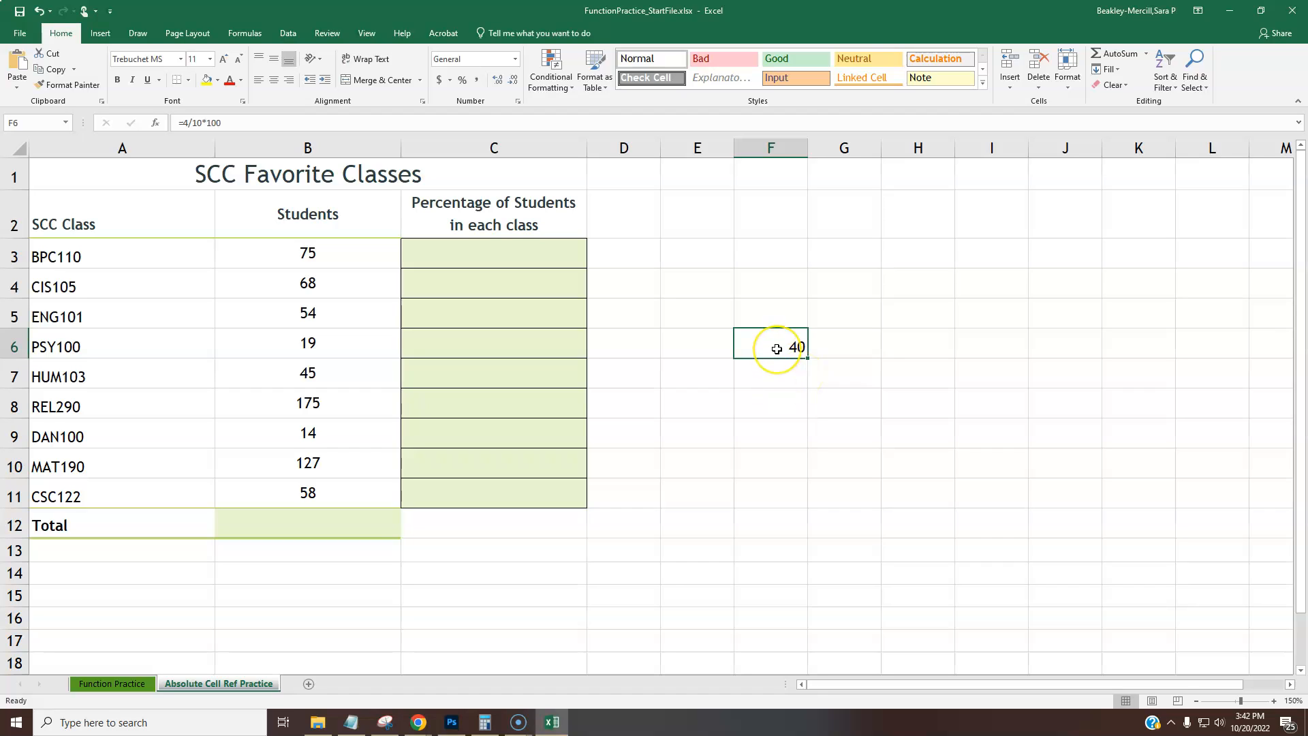
{"action": "key", "text": "Delete"}
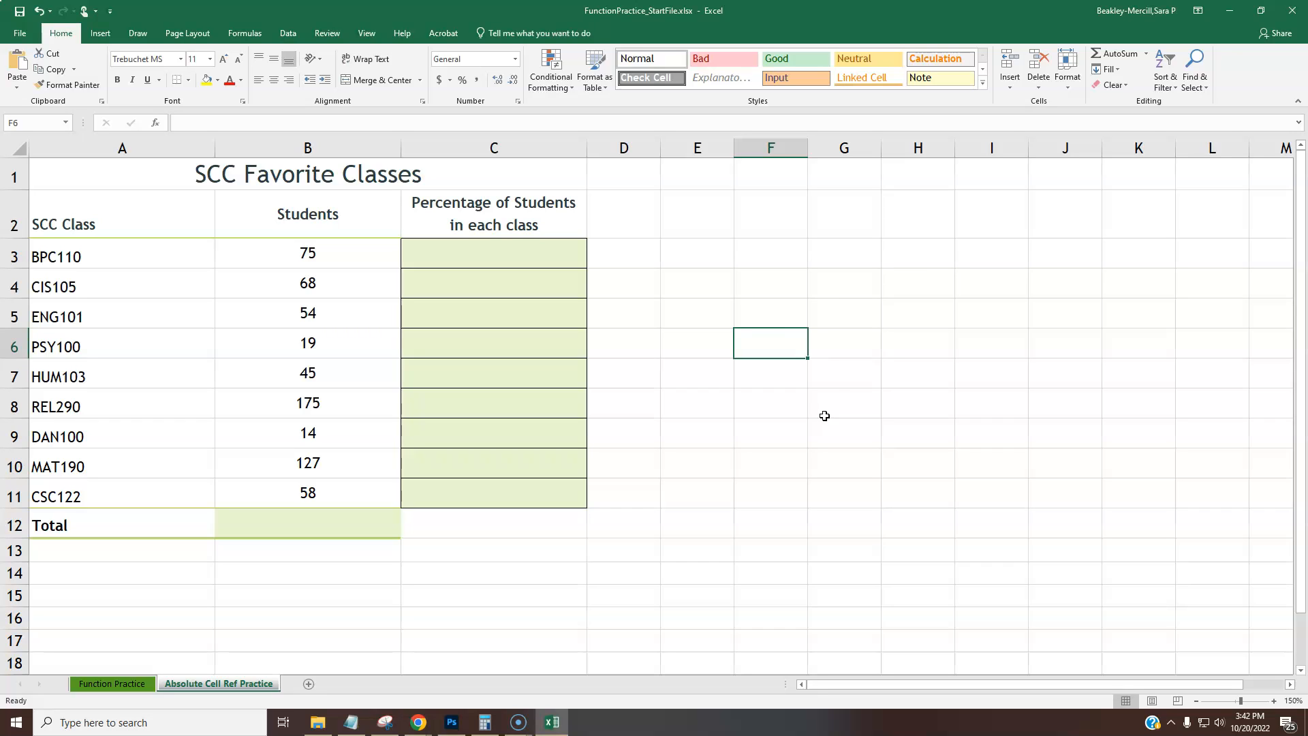
- Try another scratch division with 4 as the numerator in F6, and empty the cell again
{"action": "type", "text": "=4"}
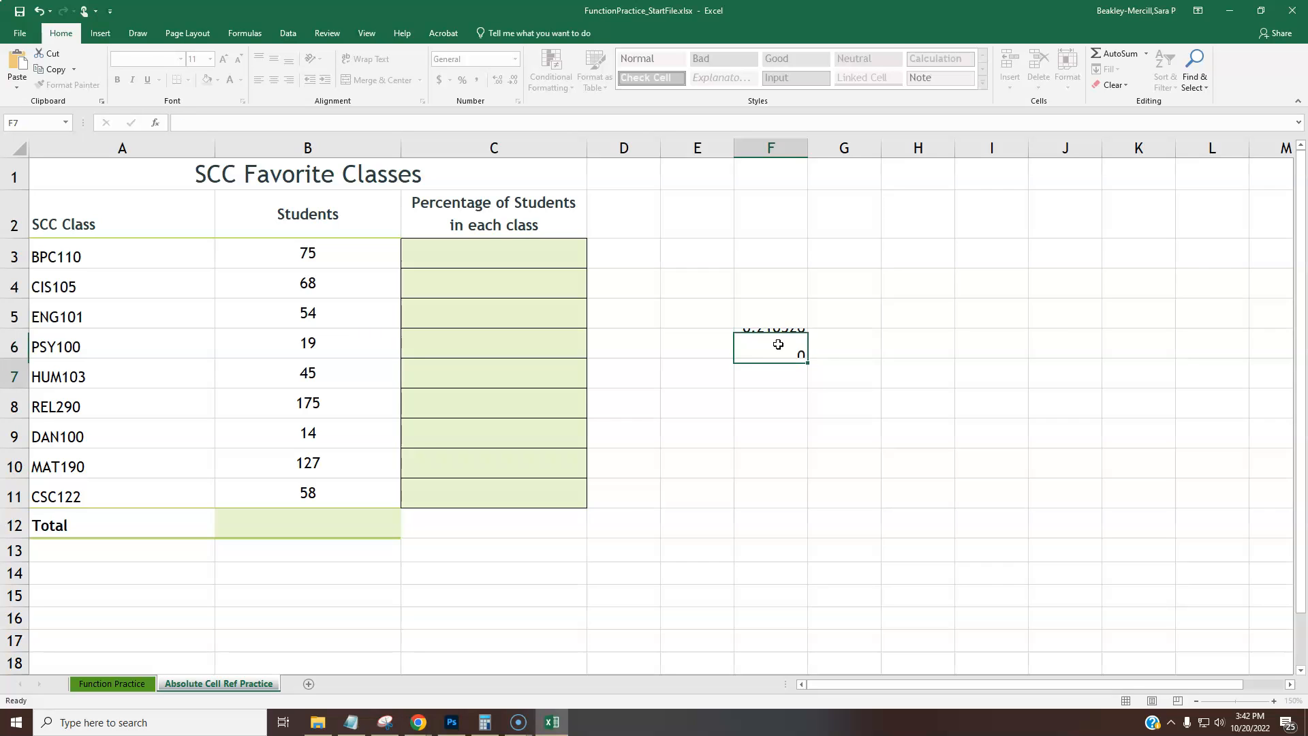
{"action": "key", "text": "Return"}
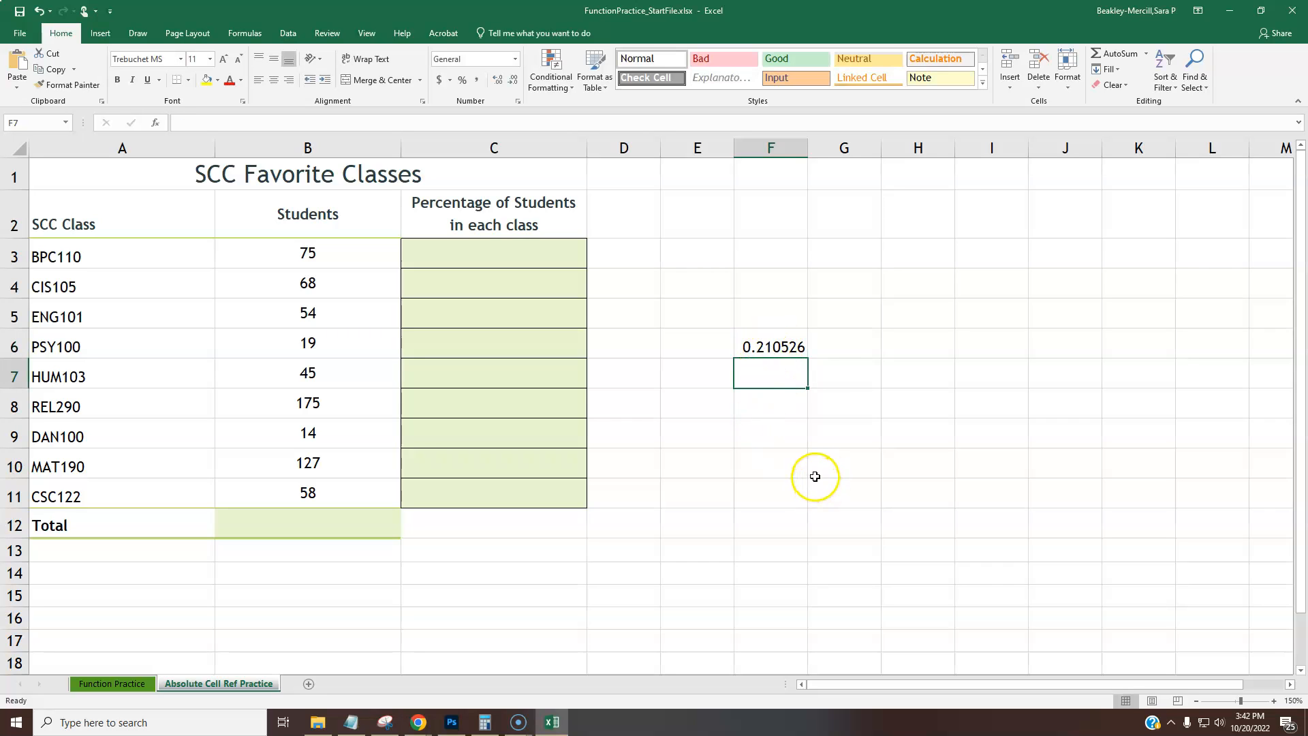
{"action": "left_click", "coordinate": [772, 341]}
{"action": "key", "text": "Delete"}
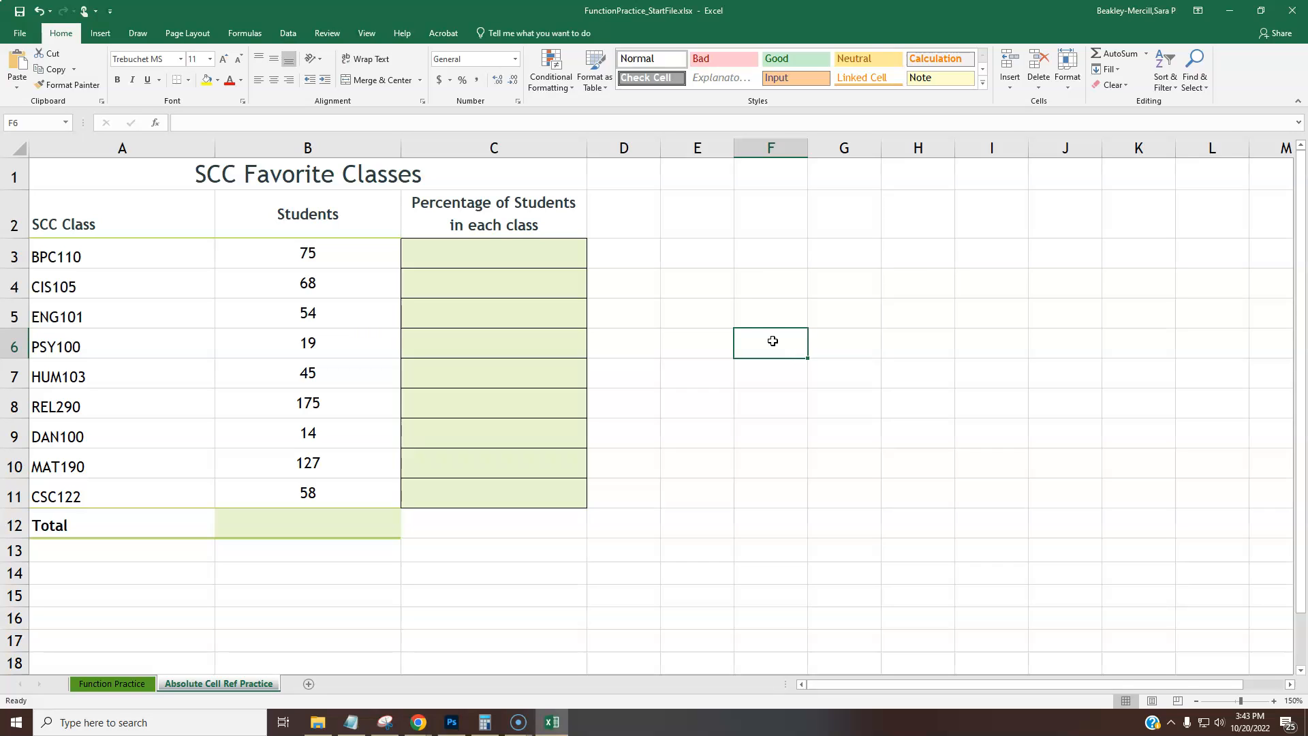
- Total the student counts in B12 with AutoSum using =SUM(B3:B11)
{"action": "left_click", "coordinate": [348, 253]}
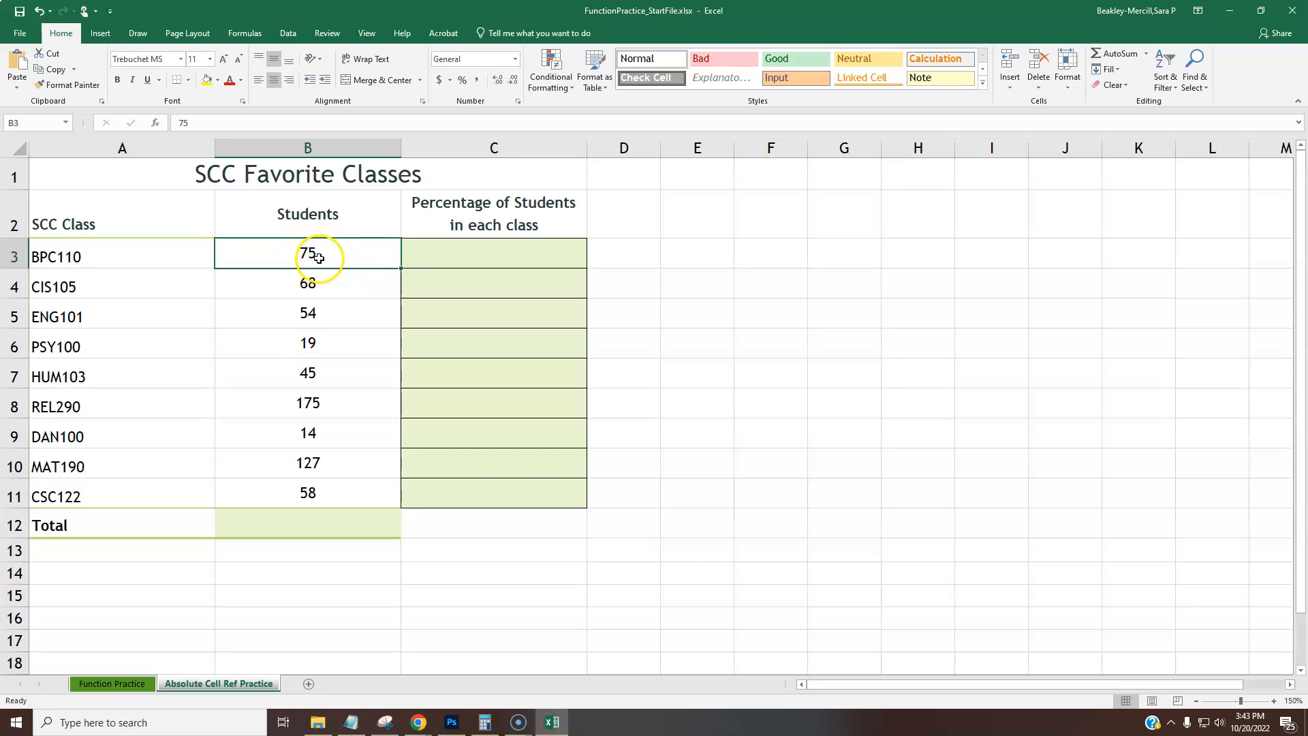
{"action": "left_click", "coordinate": [309, 523]}
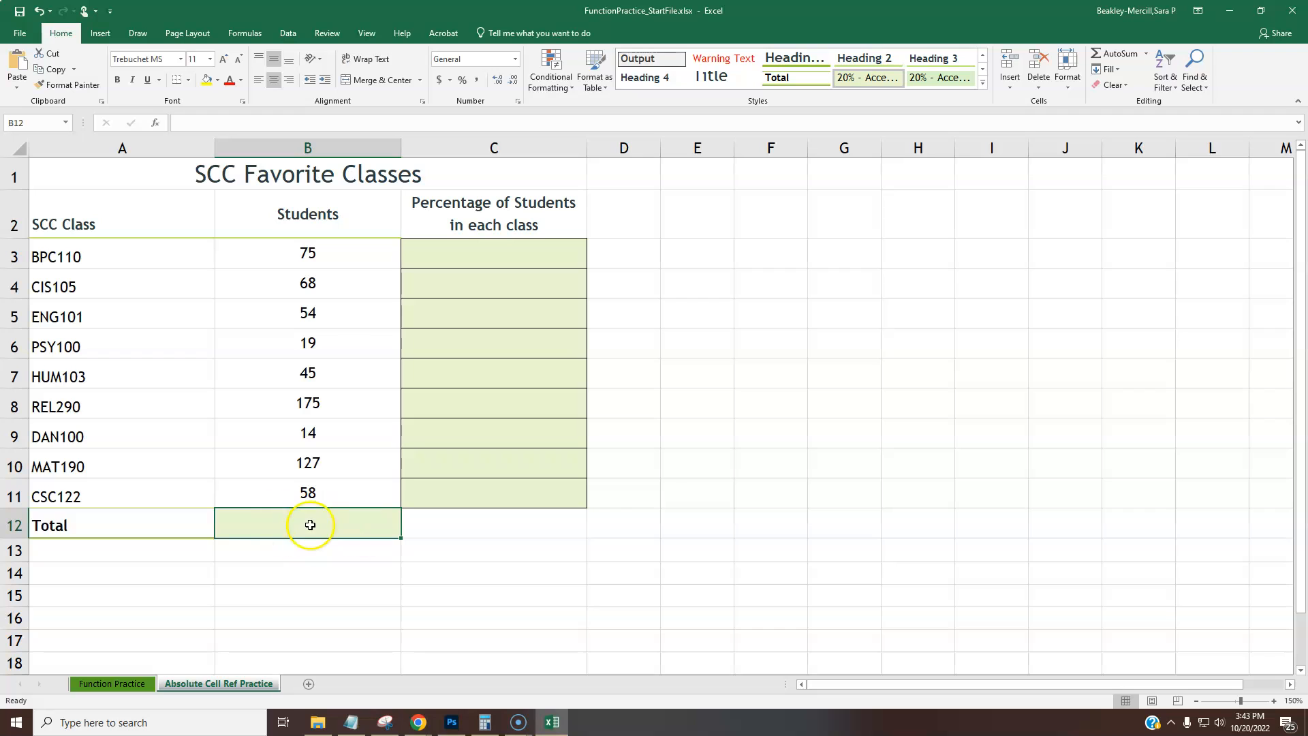
{"action": "left_click_drag", "start_coordinate": [333, 250], "coordinate": [330, 507]}
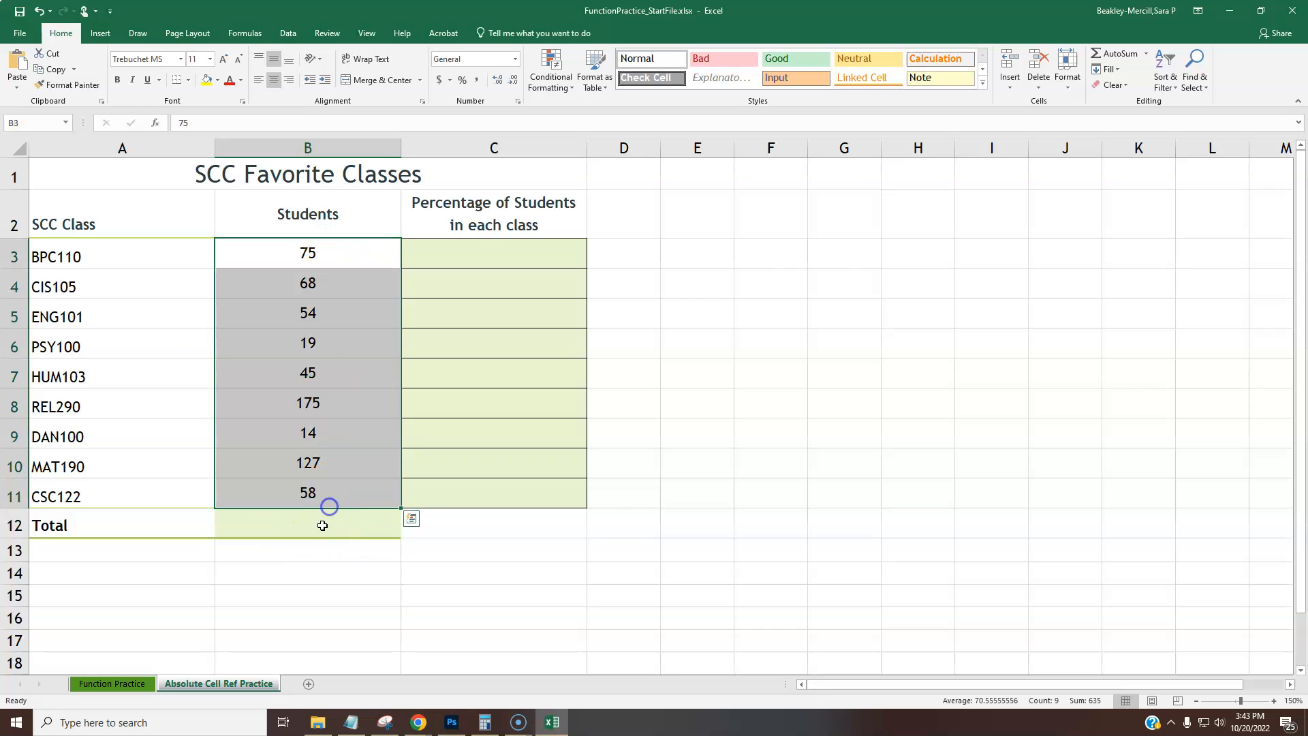
{"action": "left_click", "coordinate": [321, 525]}
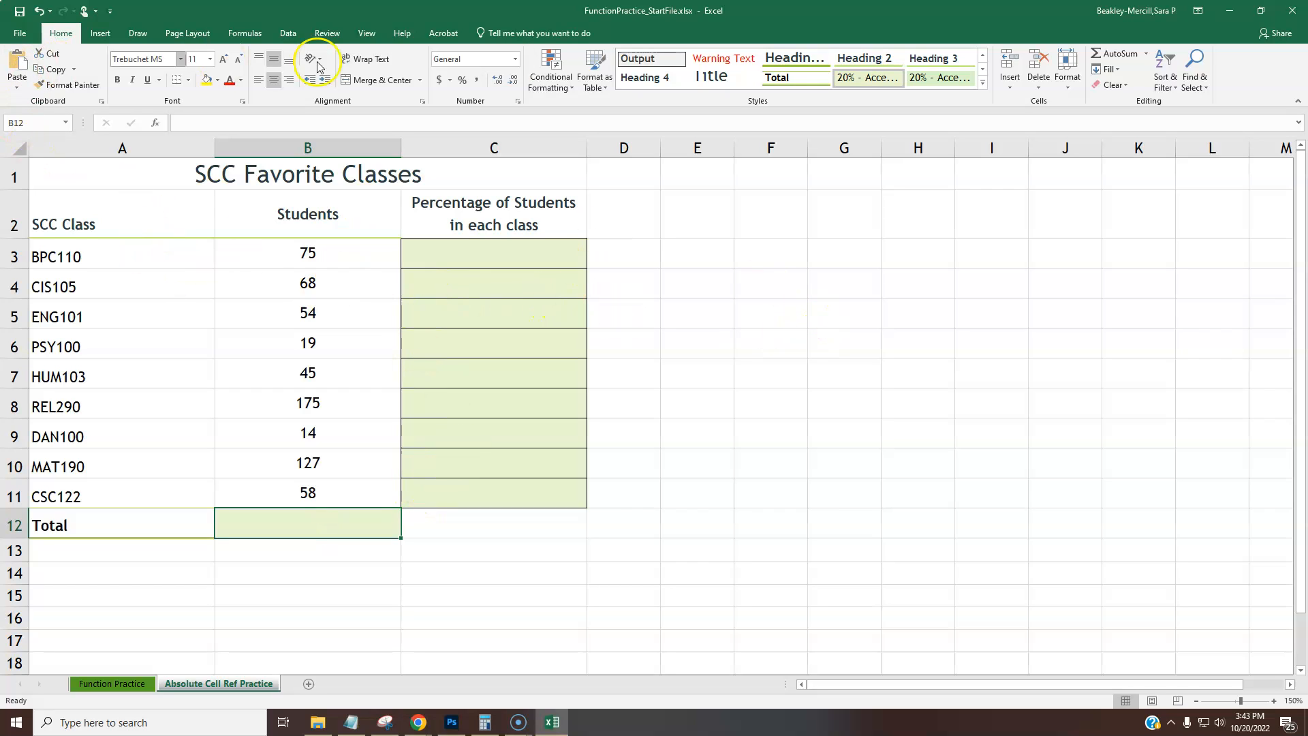
{"action": "left_click", "coordinate": [1146, 54]}
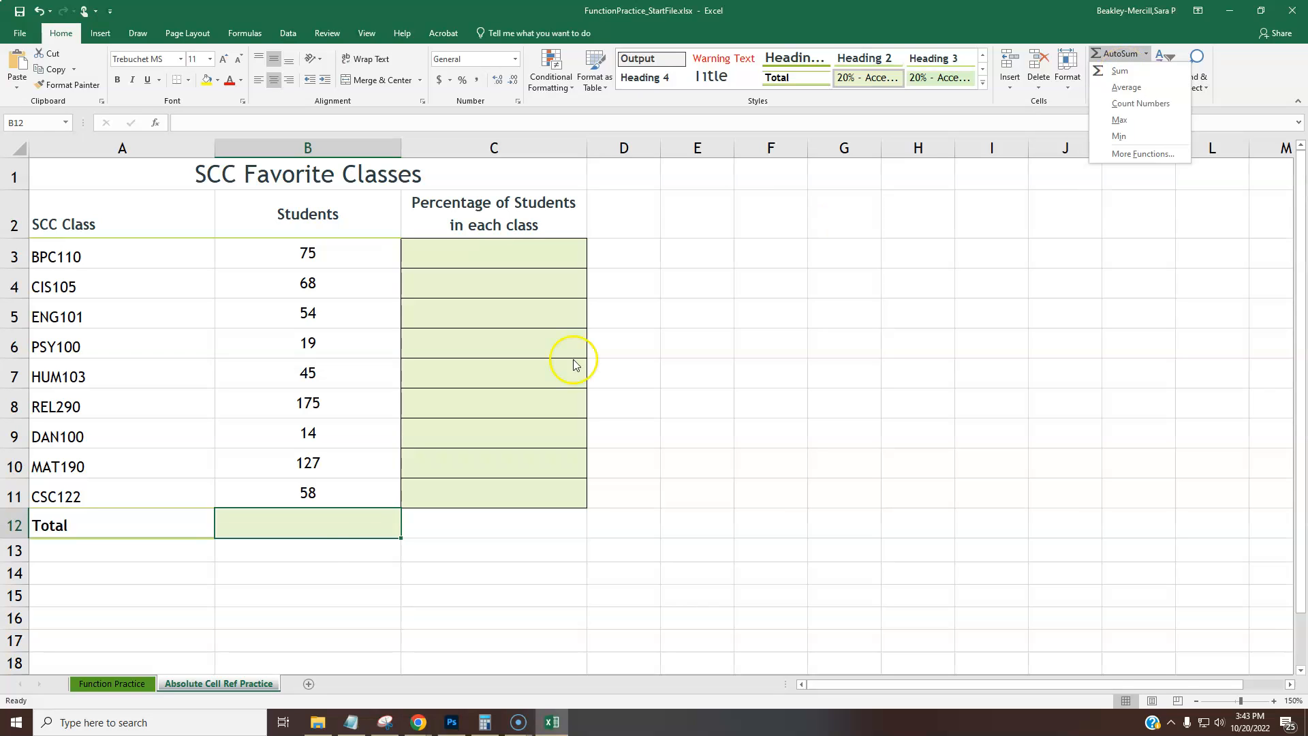
{"action": "left_click", "coordinate": [327, 515]}
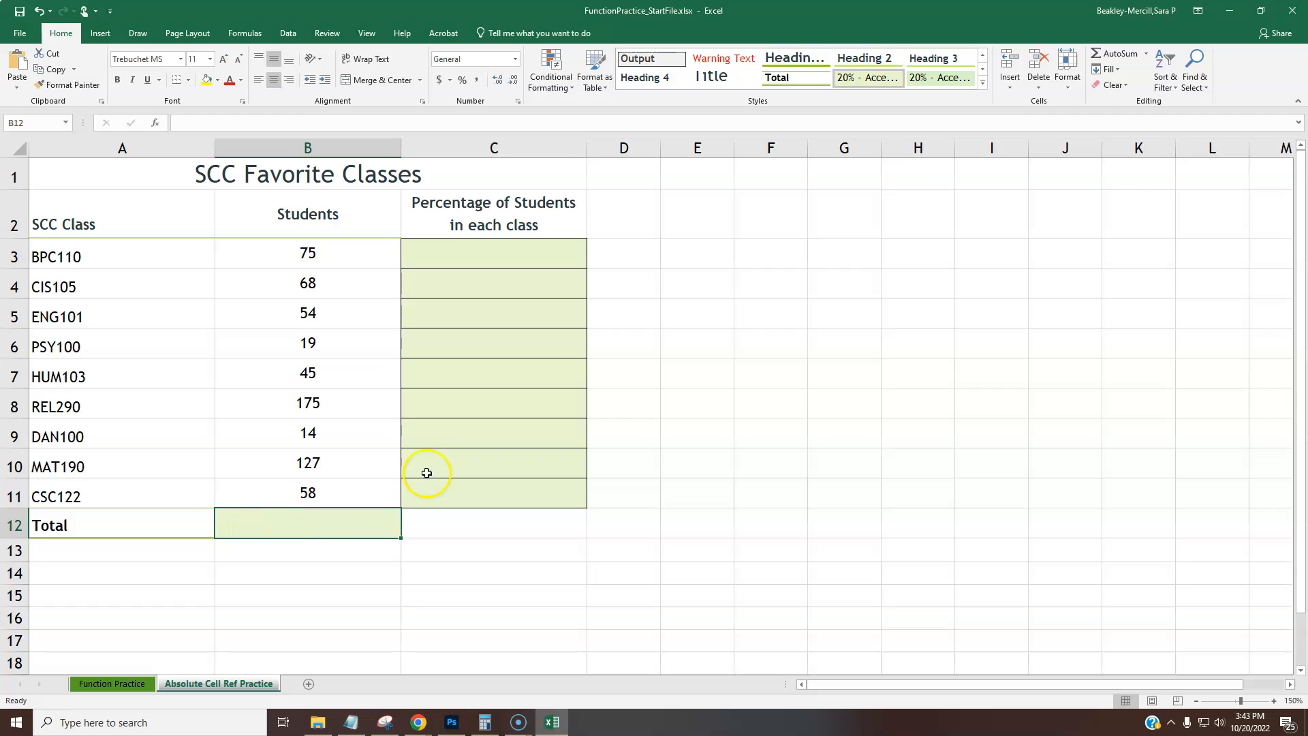
{"action": "left_click", "coordinate": [1131, 53]}
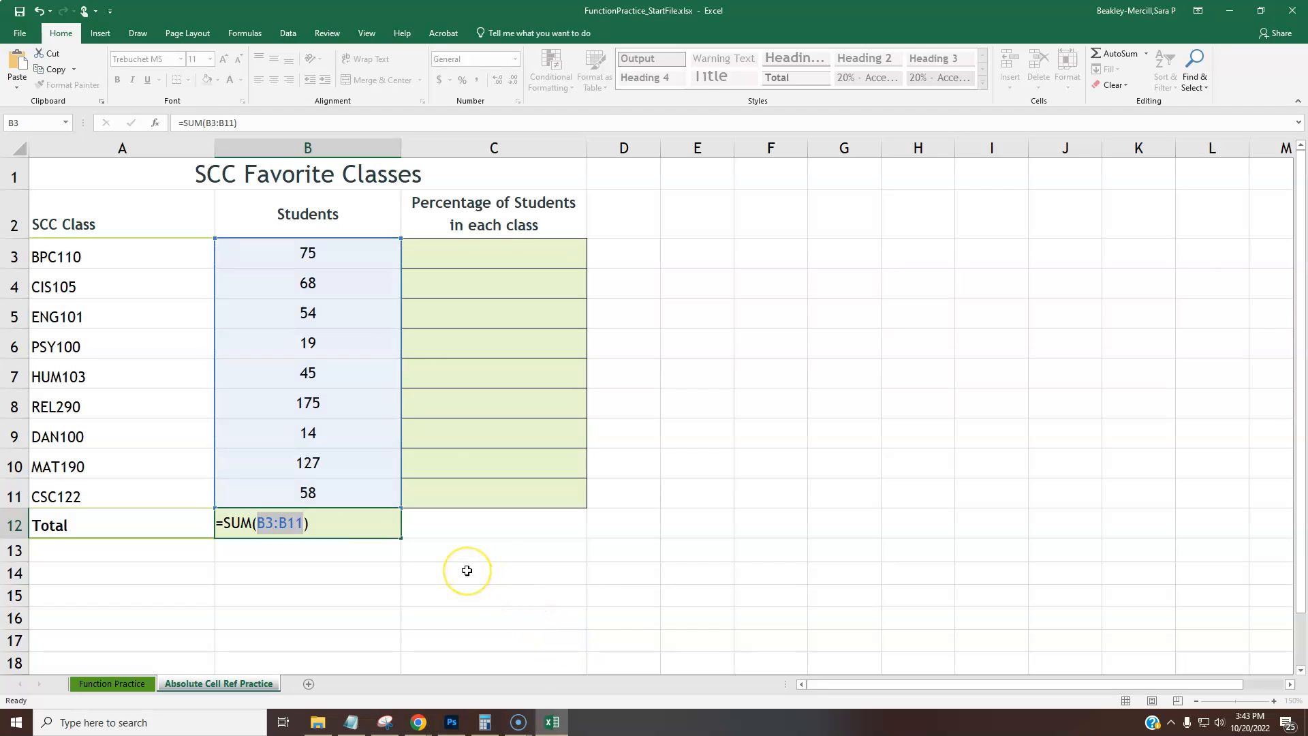
{"action": "key", "text": "Return"}
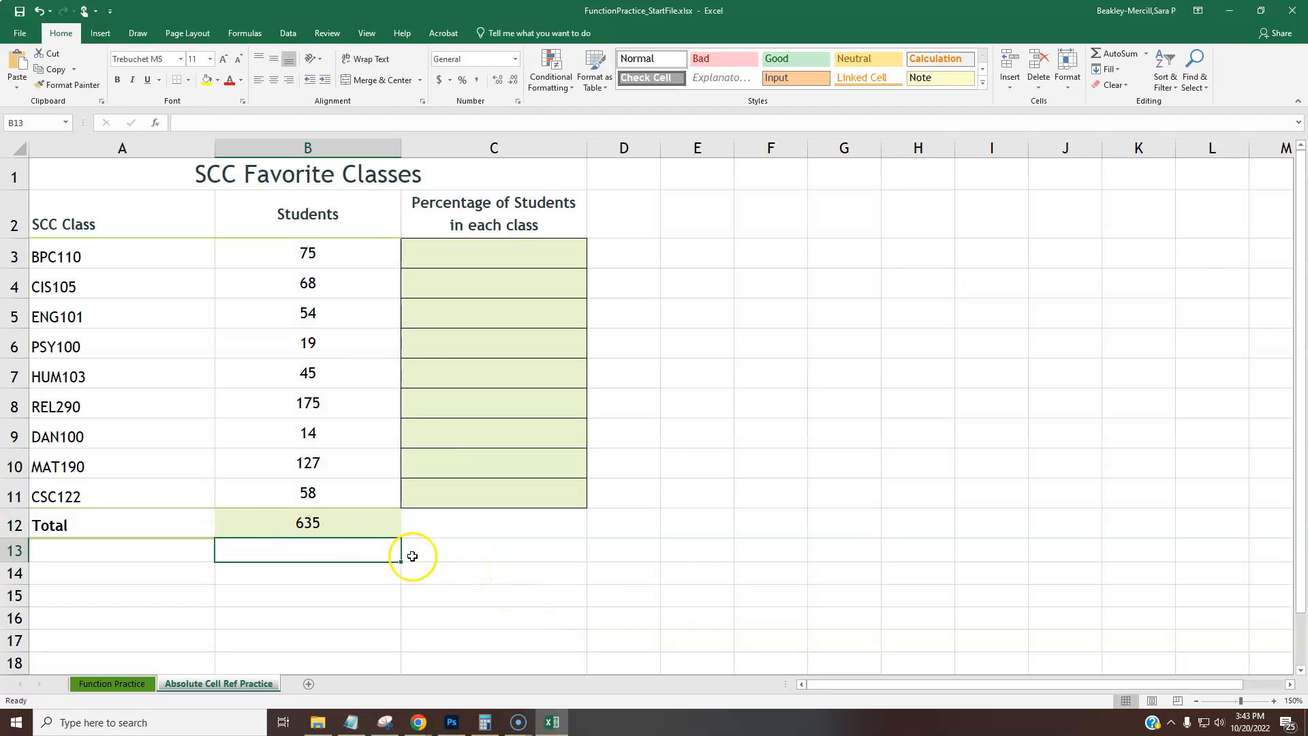
- Examine the SUM function and its range in the B12 total formula without changing it
{"action": "left_click", "coordinate": [514, 252]}
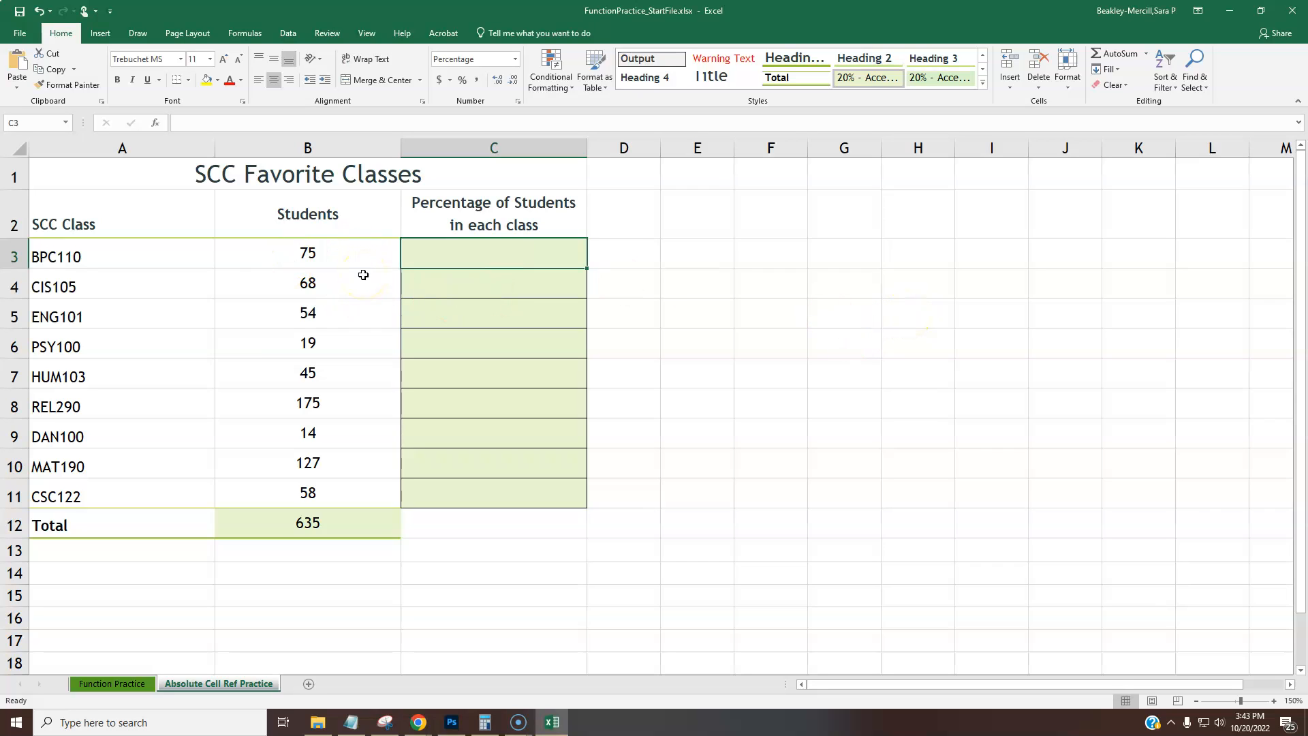
{"action": "double_click", "coordinate": [315, 529]}
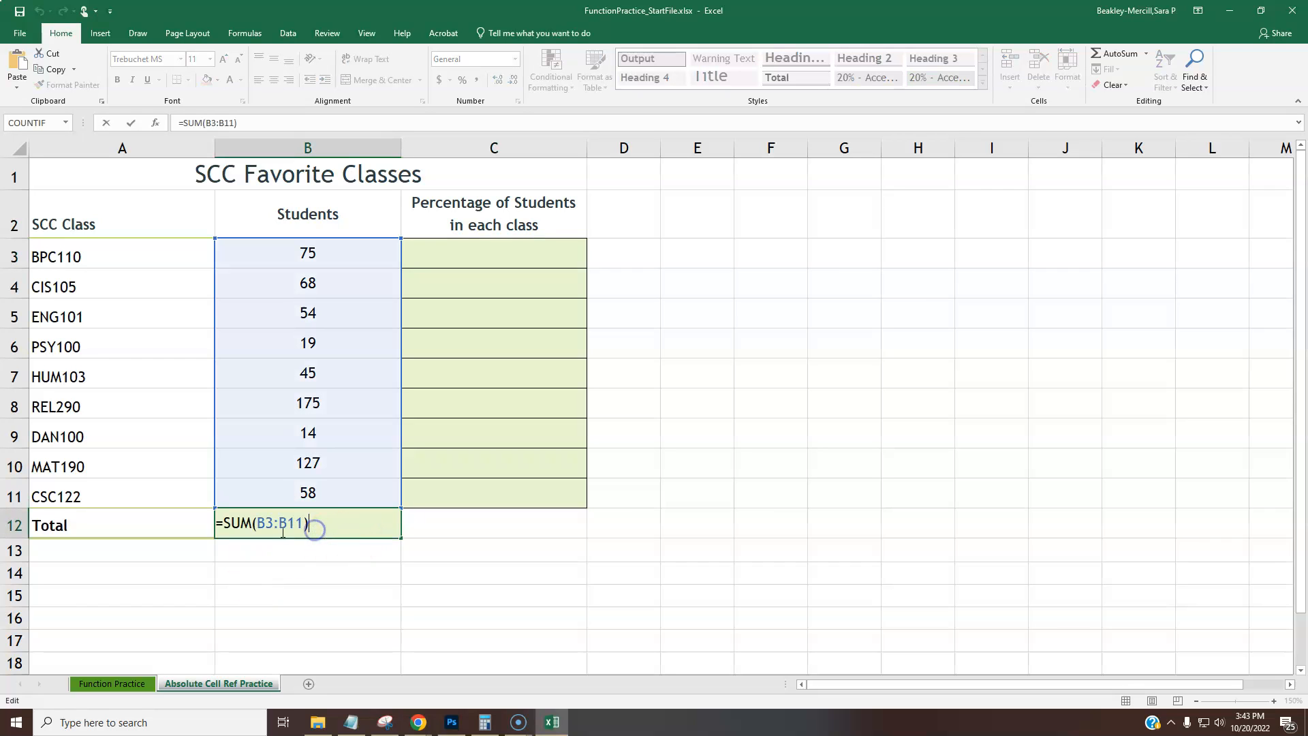
{"action": "left_click_drag", "start_coordinate": [224, 522], "coordinate": [250, 522]}
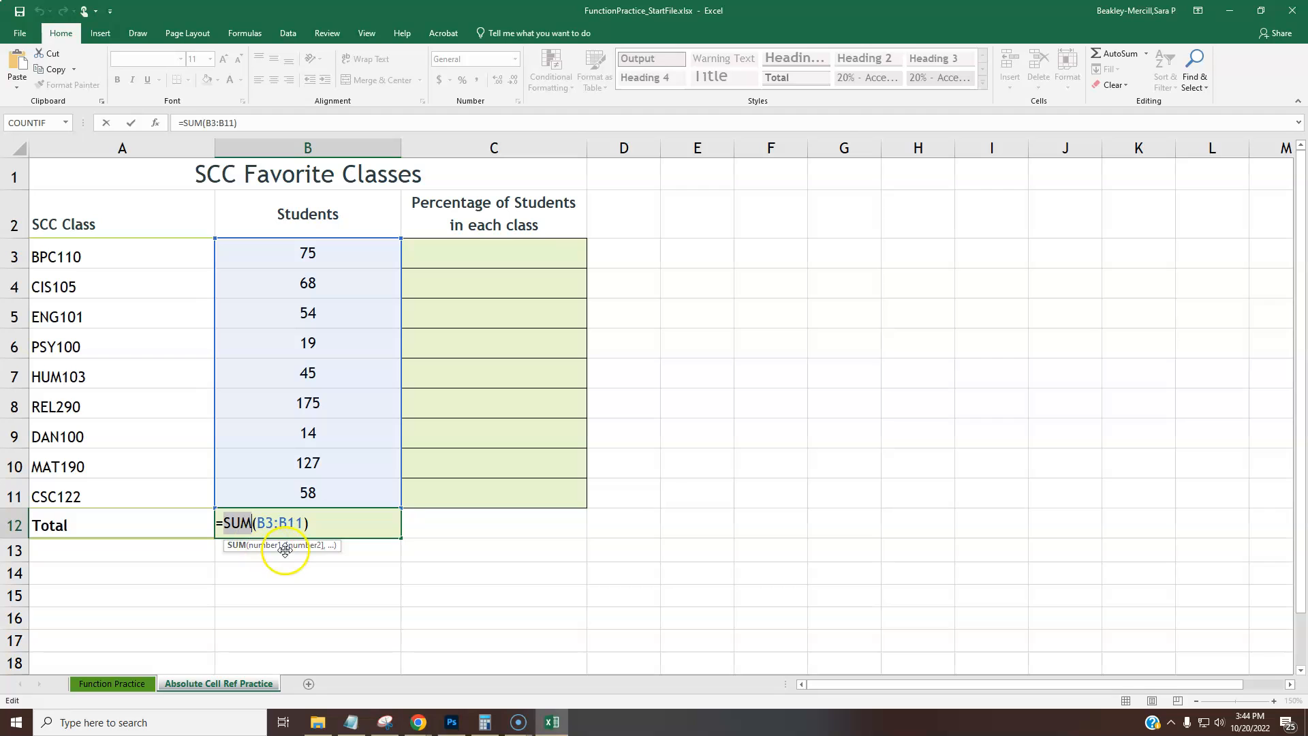
{"action": "key", "text": "Escape"}
- Enter the percentage formula =75/635 with fixed numbers in C3 for BPC110, and reselect that cell
{"action": "left_click", "coordinate": [462, 255]}
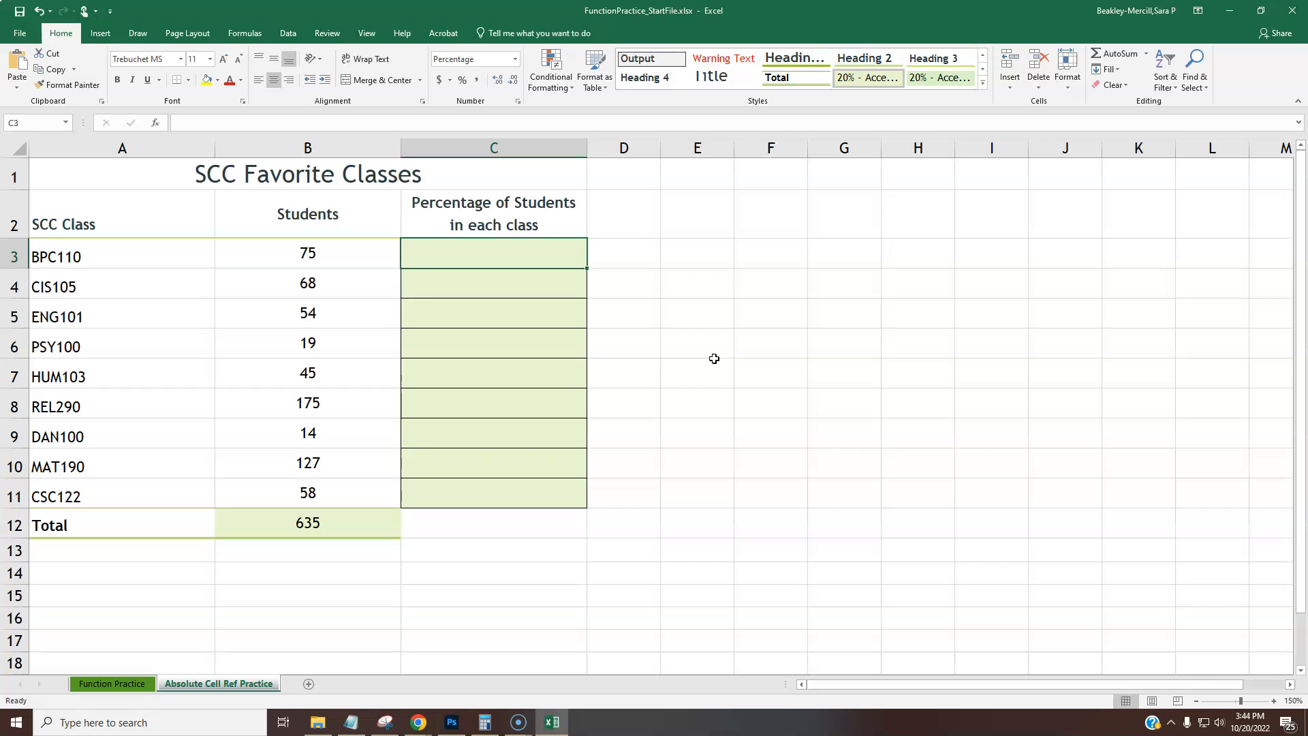
{"action": "type", "text": "="}
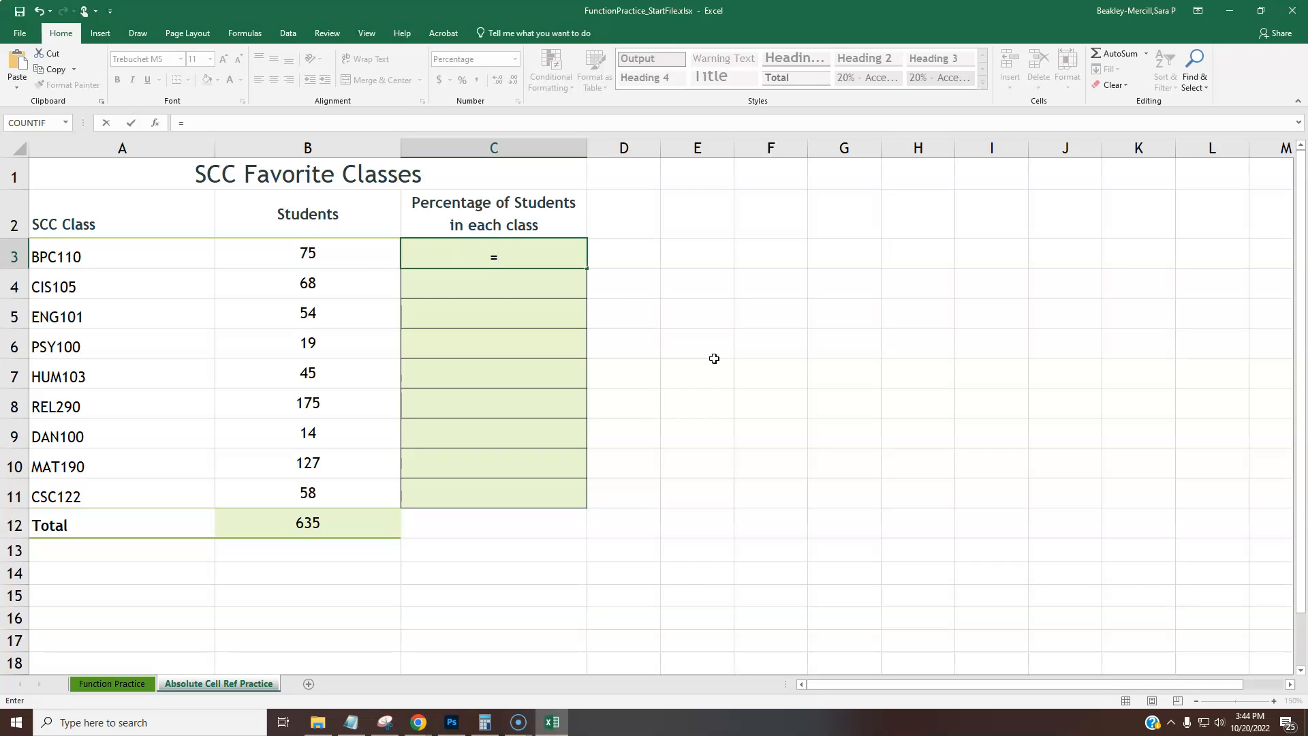
{"action": "left_click", "coordinate": [331, 253]}
{"action": "type", "text": "75"}
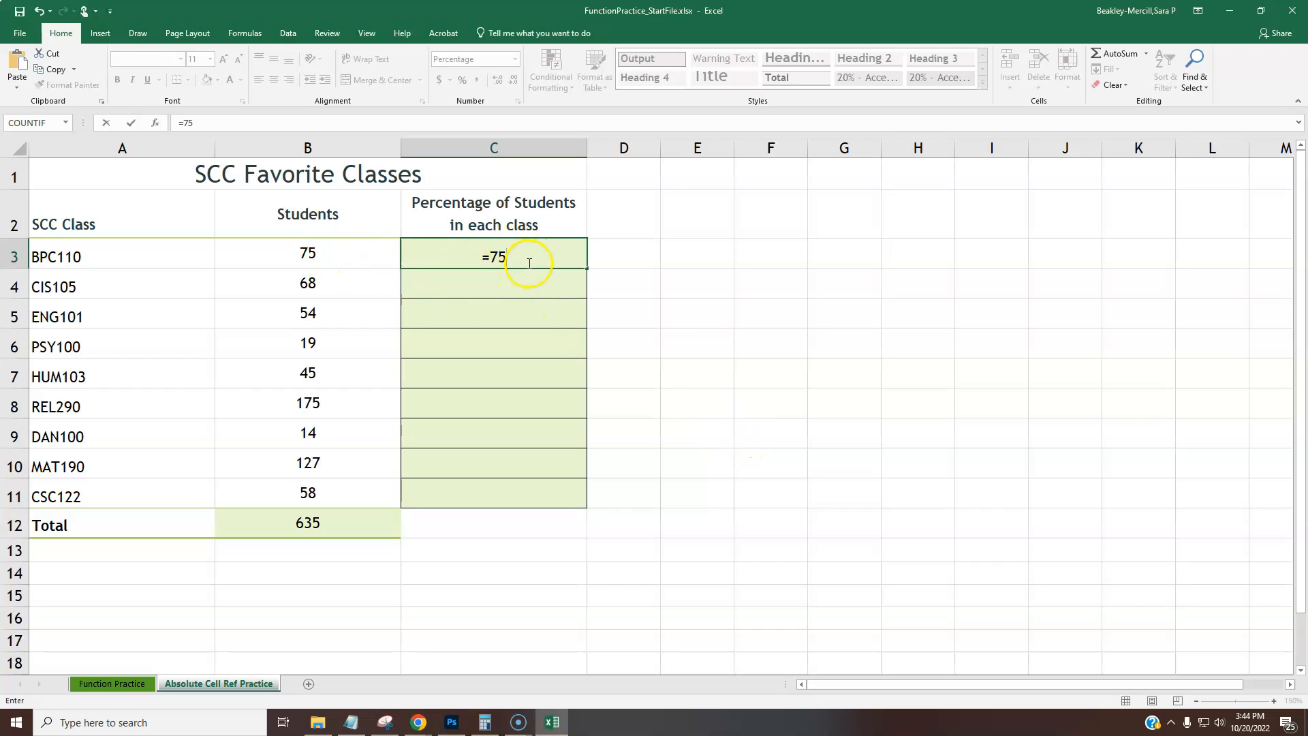
{"action": "type", "text": "/"}
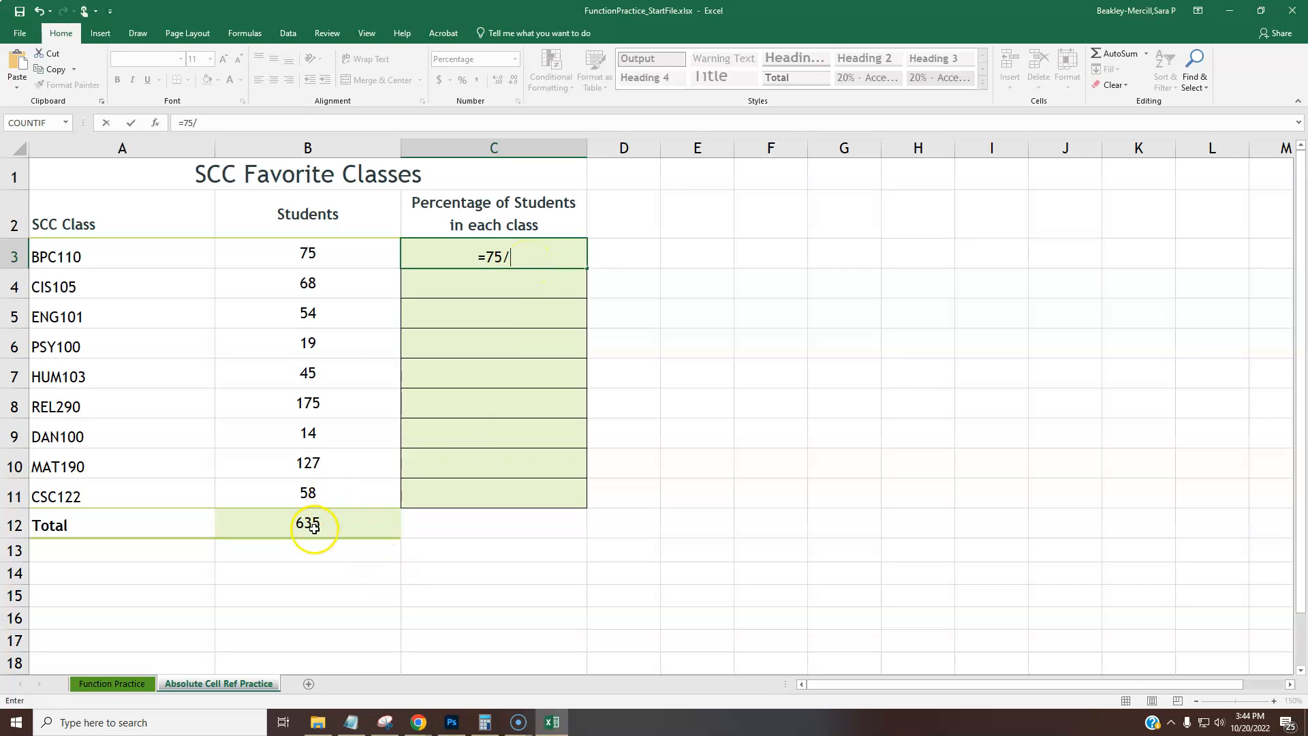
{"action": "type", "text": "635"}
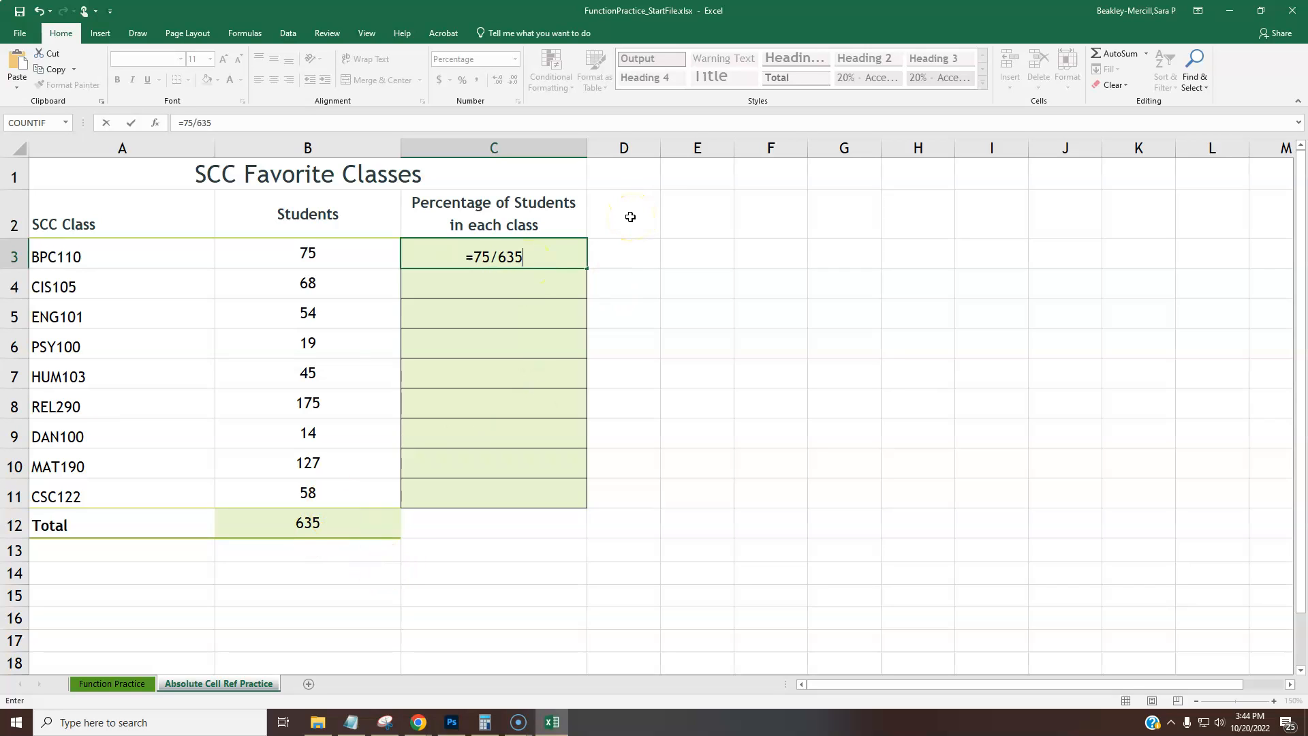
{"action": "key", "text": "Return"}
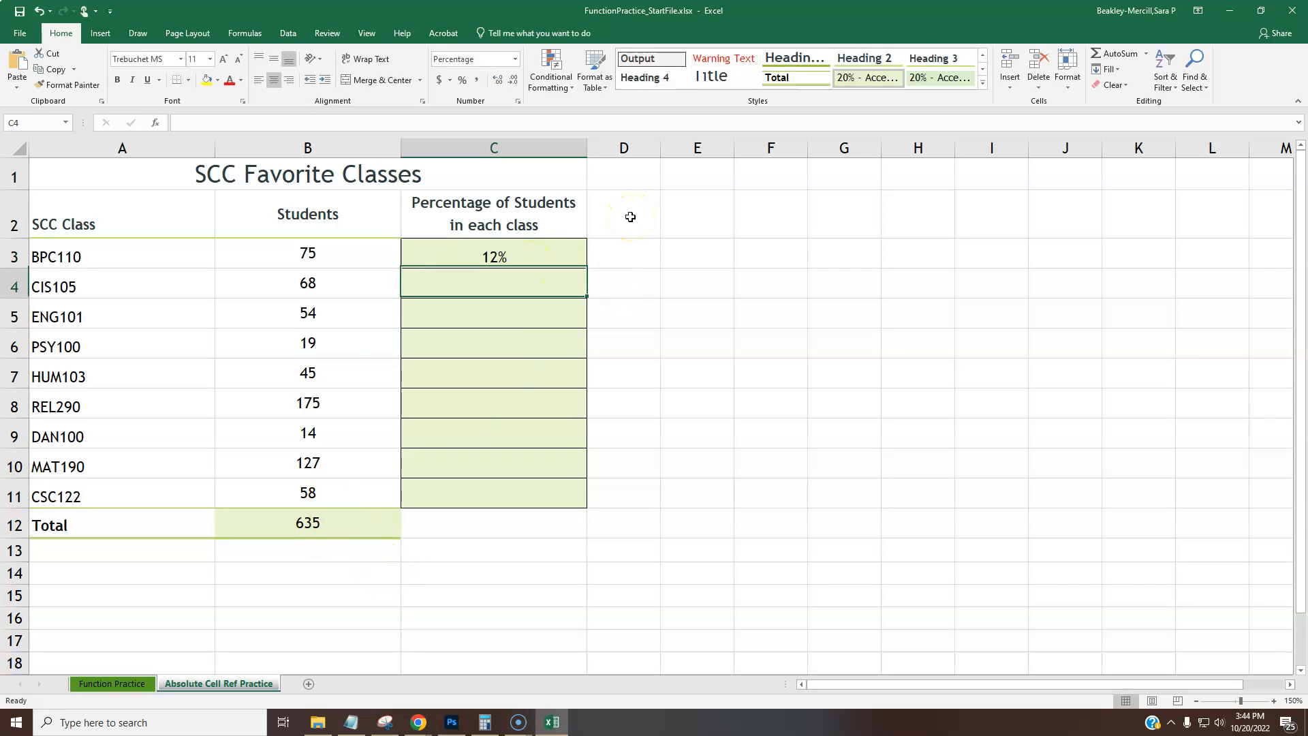
{"action": "left_click", "coordinate": [545, 250]}
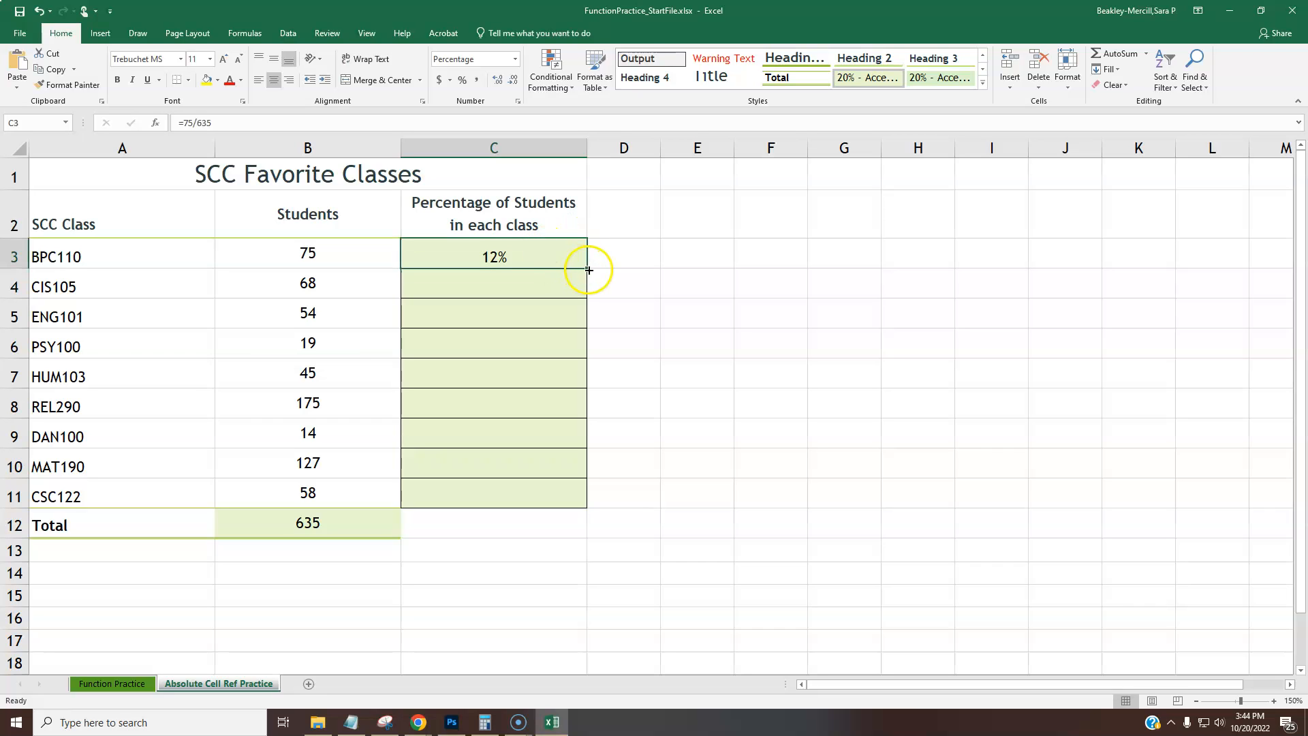
- Fill the fixed-number formula from C3 down through C11 and display the sheet's formulas to check the copies
{"action": "left_click_drag", "start_coordinate": [587, 268], "coordinate": [572, 508]}
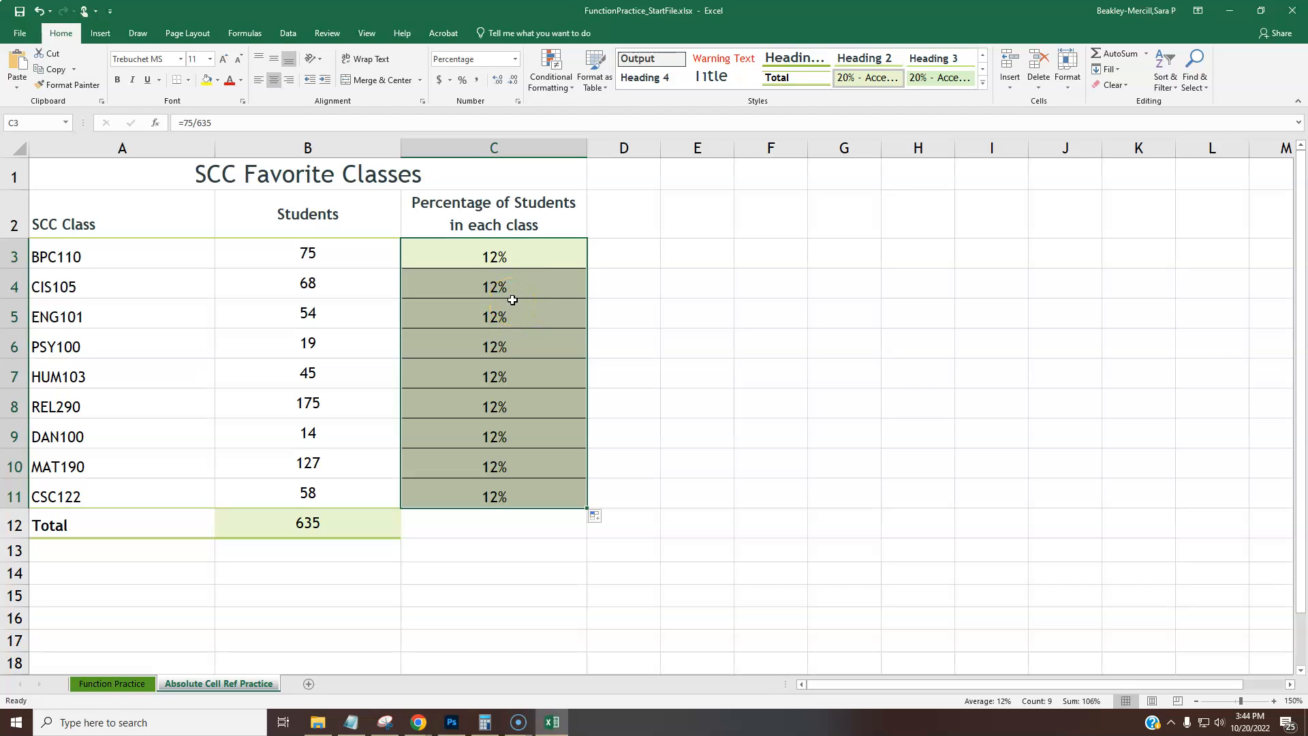
{"action": "key", "text": "ctrl+grave"}
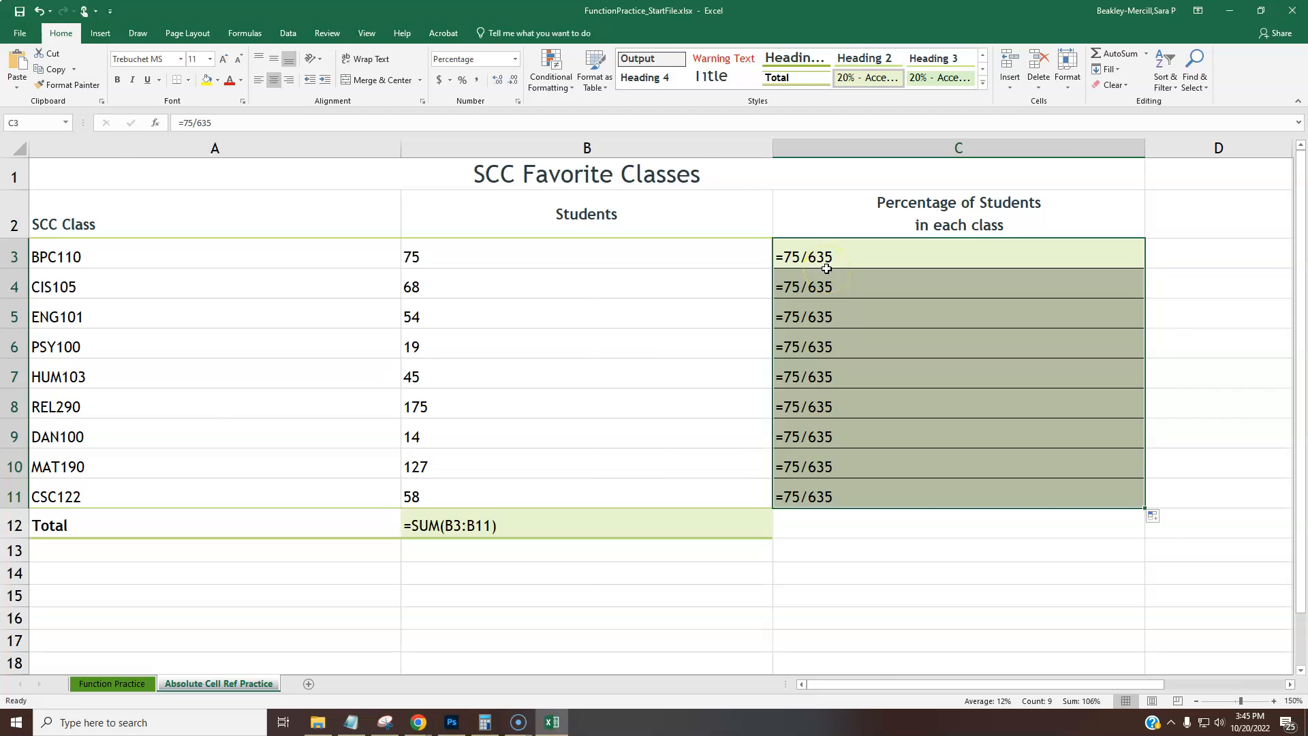
{"action": "key", "text": "ctrl+grave"}
{"action": "left_click", "coordinate": [337, 258]}
{"action": "left_click", "coordinate": [459, 256]}
- Clear the fixed-number percentages from C3:C11 and reselect C3
{"action": "left_click_drag", "start_coordinate": [535, 255], "coordinate": [546, 493]}
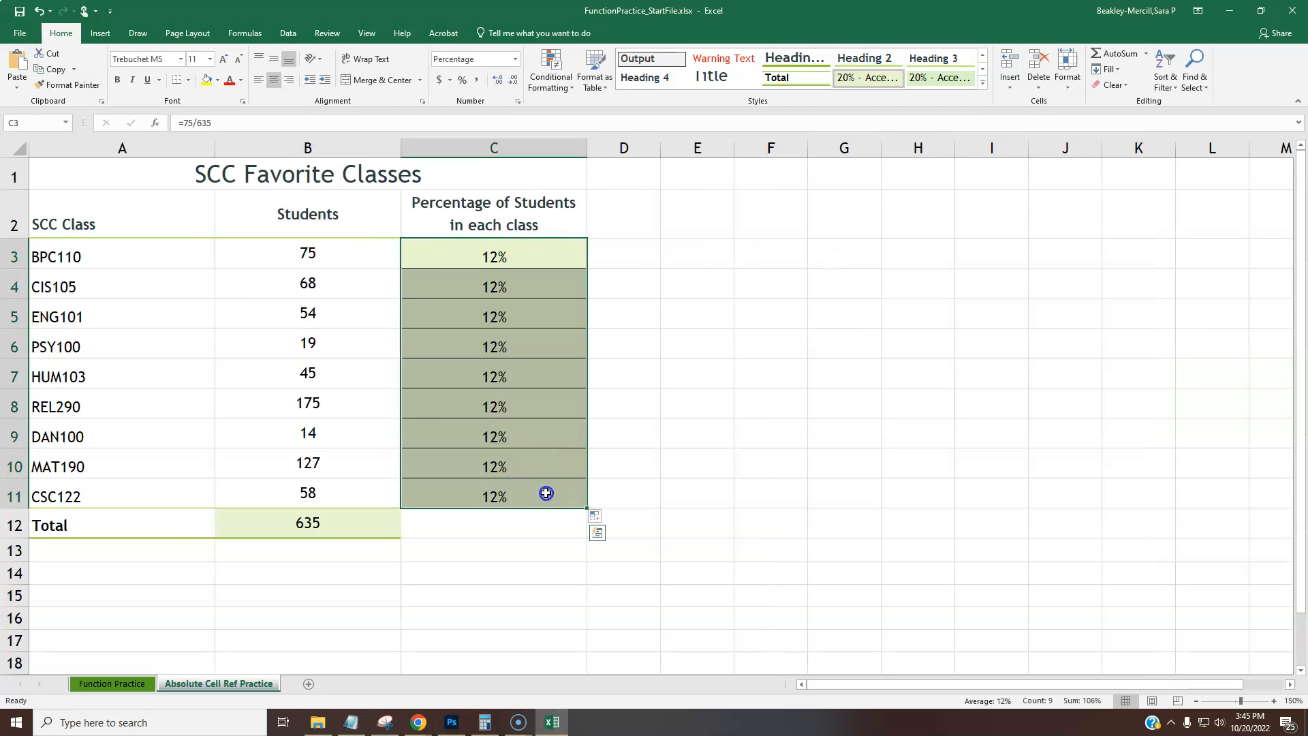
{"action": "key", "text": "Delete"}
{"action": "left_click", "coordinate": [487, 252]}
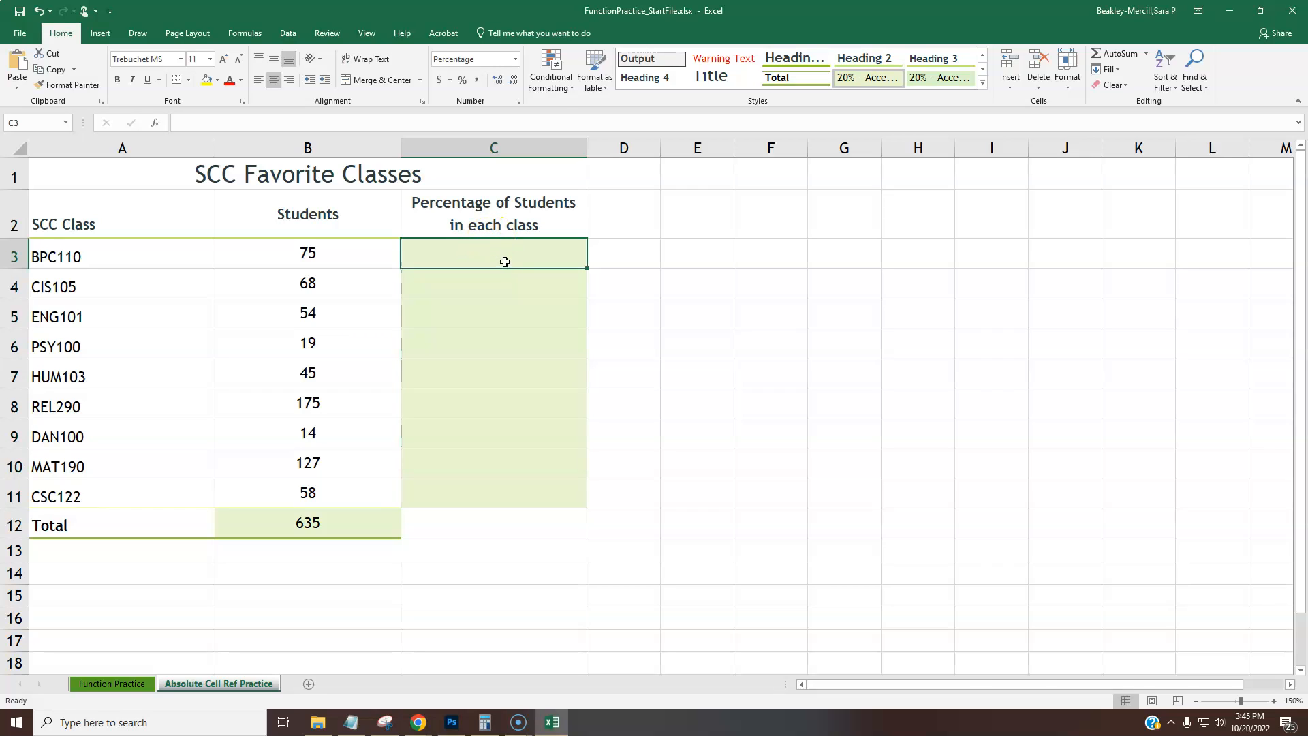
- Enter the fixed-number percentage formulas =75/635 in C3 and =68/635 in C4
{"action": "type", "text": "=75/"}
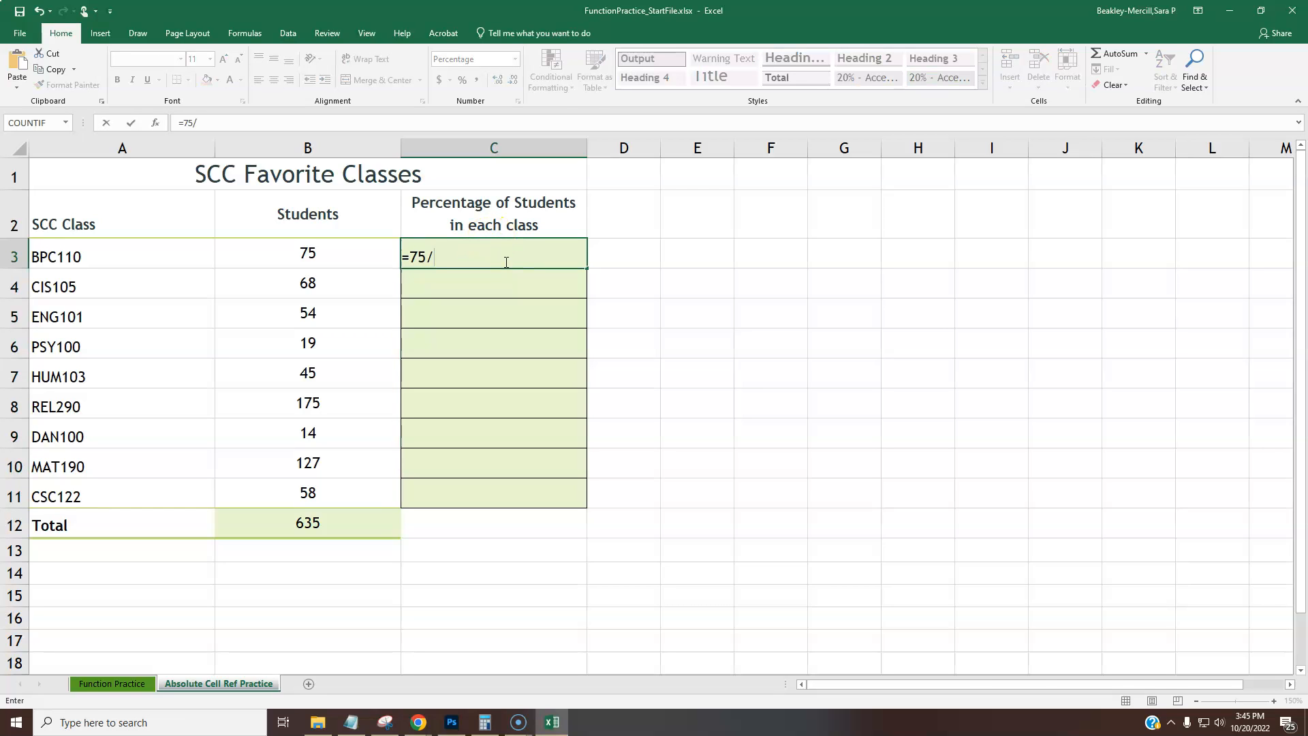
{"action": "type", "text": "635"}
{"action": "key", "text": "Return"}
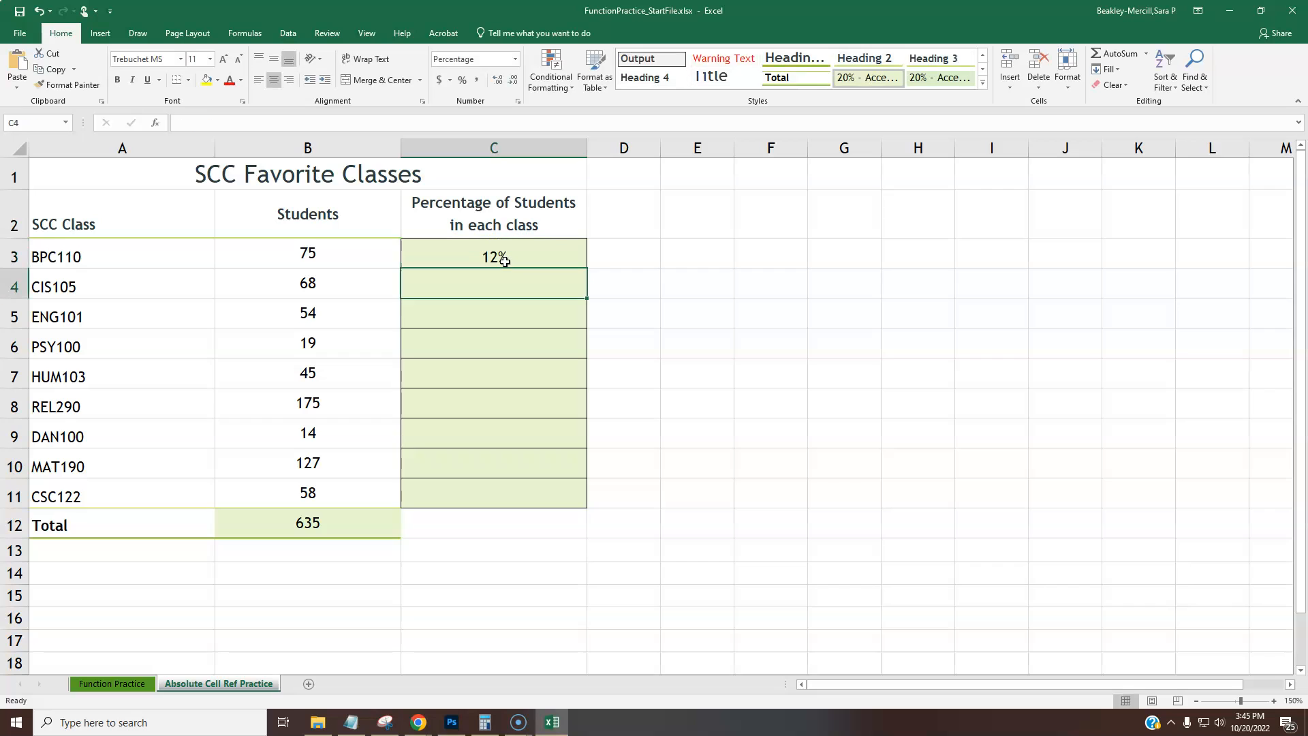
{"action": "type", "text": "=68"}
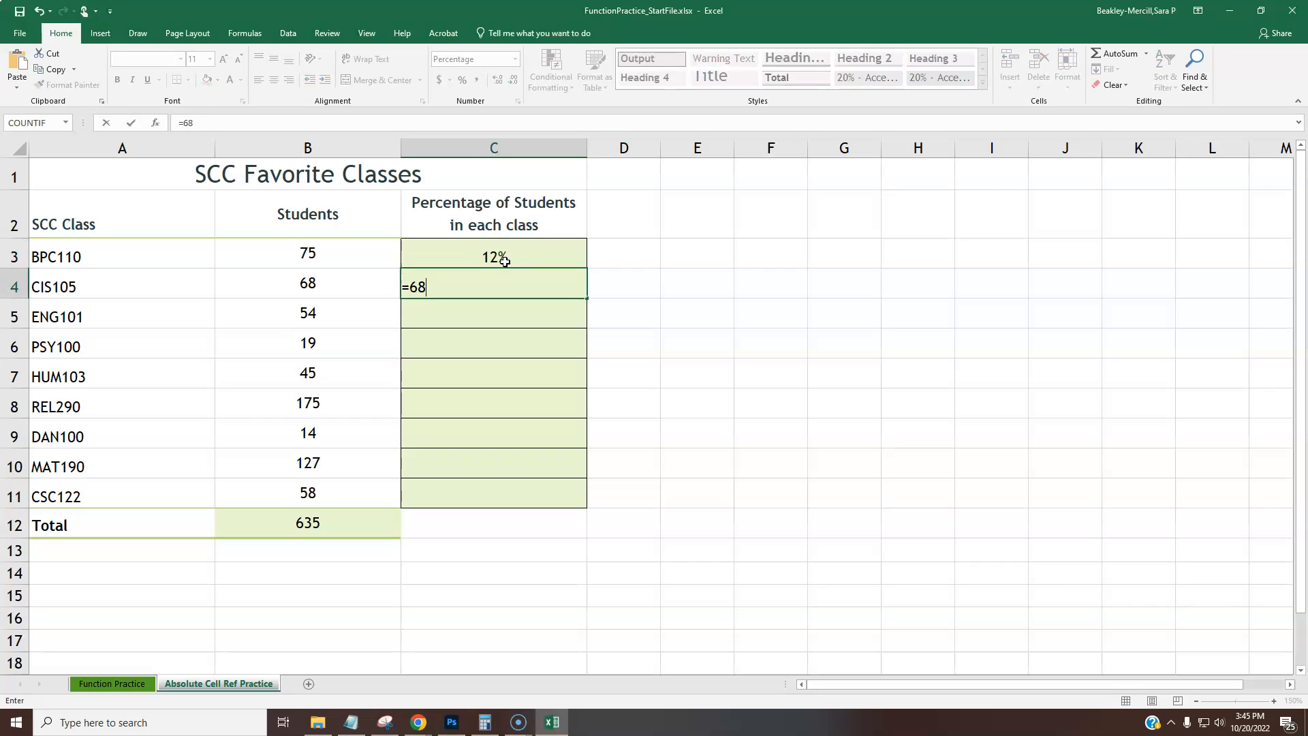
{"action": "type", "text": "/635"}
{"action": "key", "text": "Return"}
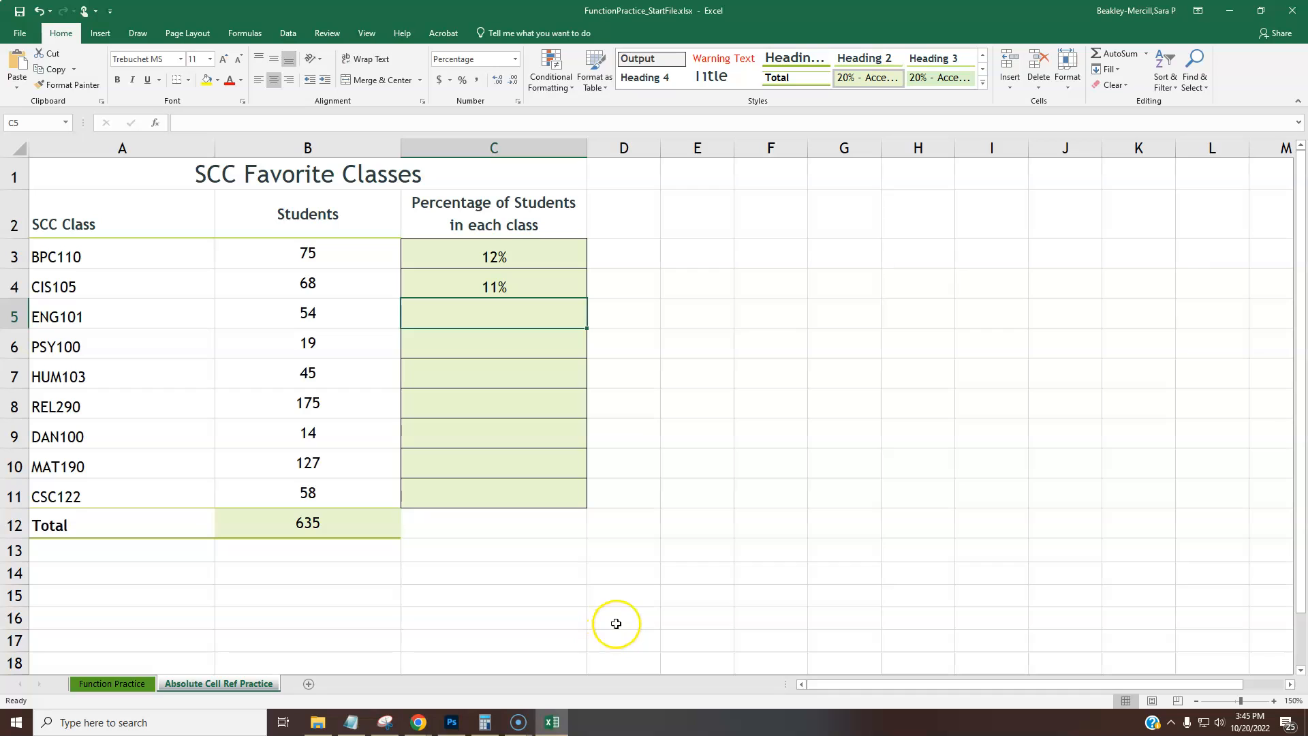
- Clear the two fixed-number formulas from C3:C4 and return to C3
{"action": "left_click", "coordinate": [531, 257]}
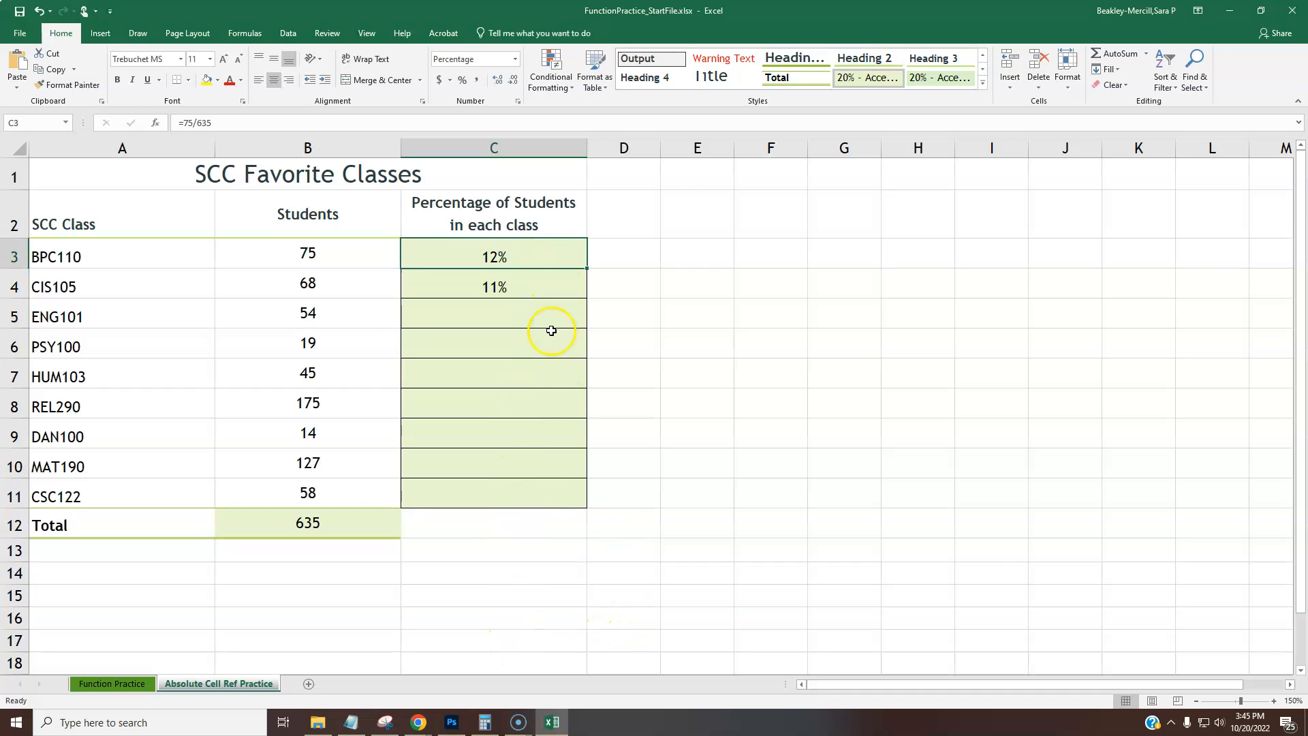
{"action": "left_click_drag", "start_coordinate": [542, 251], "coordinate": [511, 285]}
{"action": "key", "text": "Delete"}
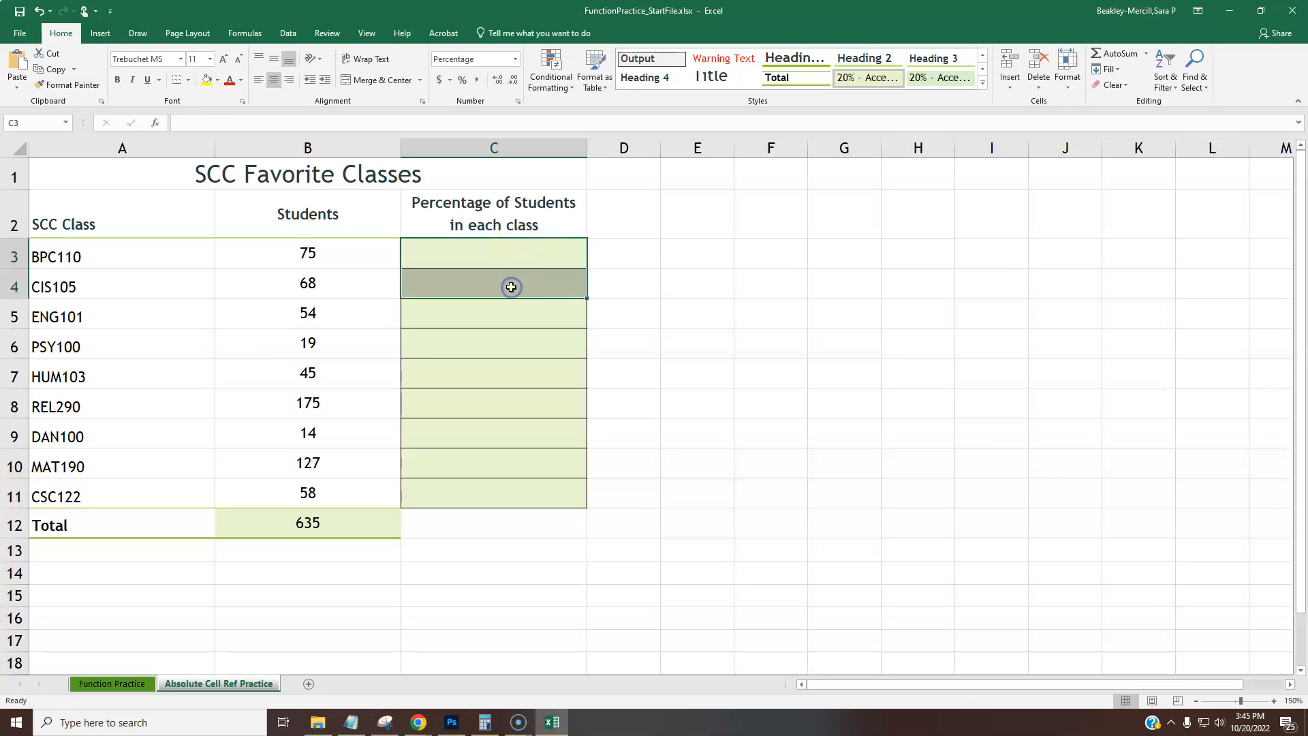
{"action": "left_click", "coordinate": [514, 256]}
{"action": "left_click", "coordinate": [513, 256]}
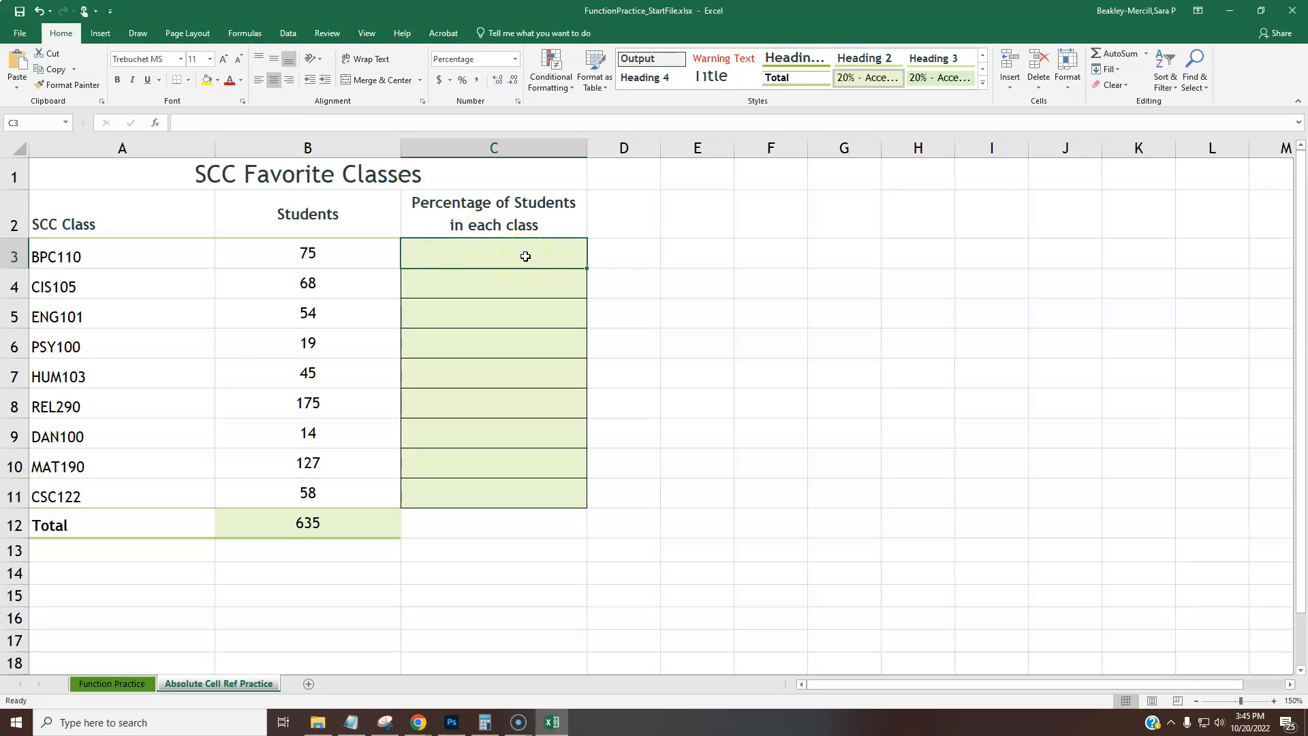
- Enter the percentage formula =B3/B12 with relative references in C3 and fill it down through C11
{"action": "type", "text": "="}
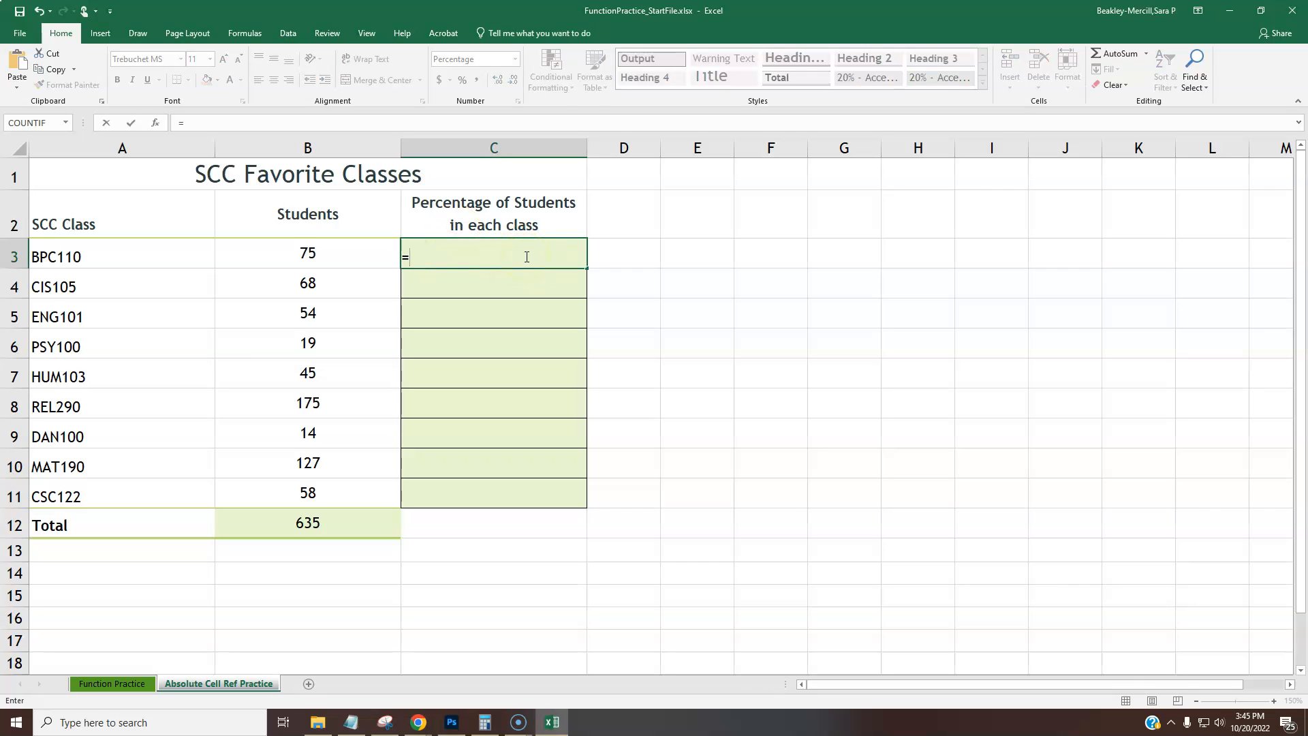
{"action": "left_click", "coordinate": [316, 254]}
{"action": "type", "text": "/"}
{"action": "left_click", "coordinate": [316, 523]}
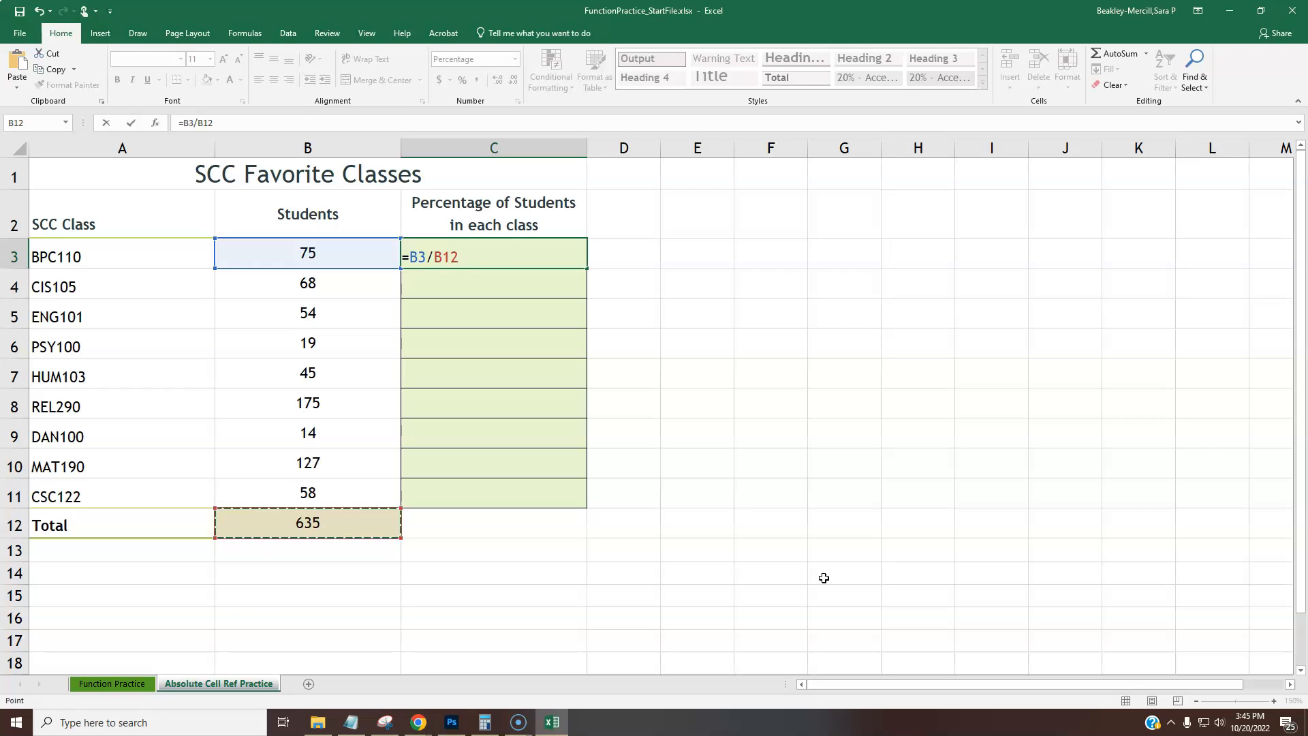
{"action": "key", "text": "Return"}
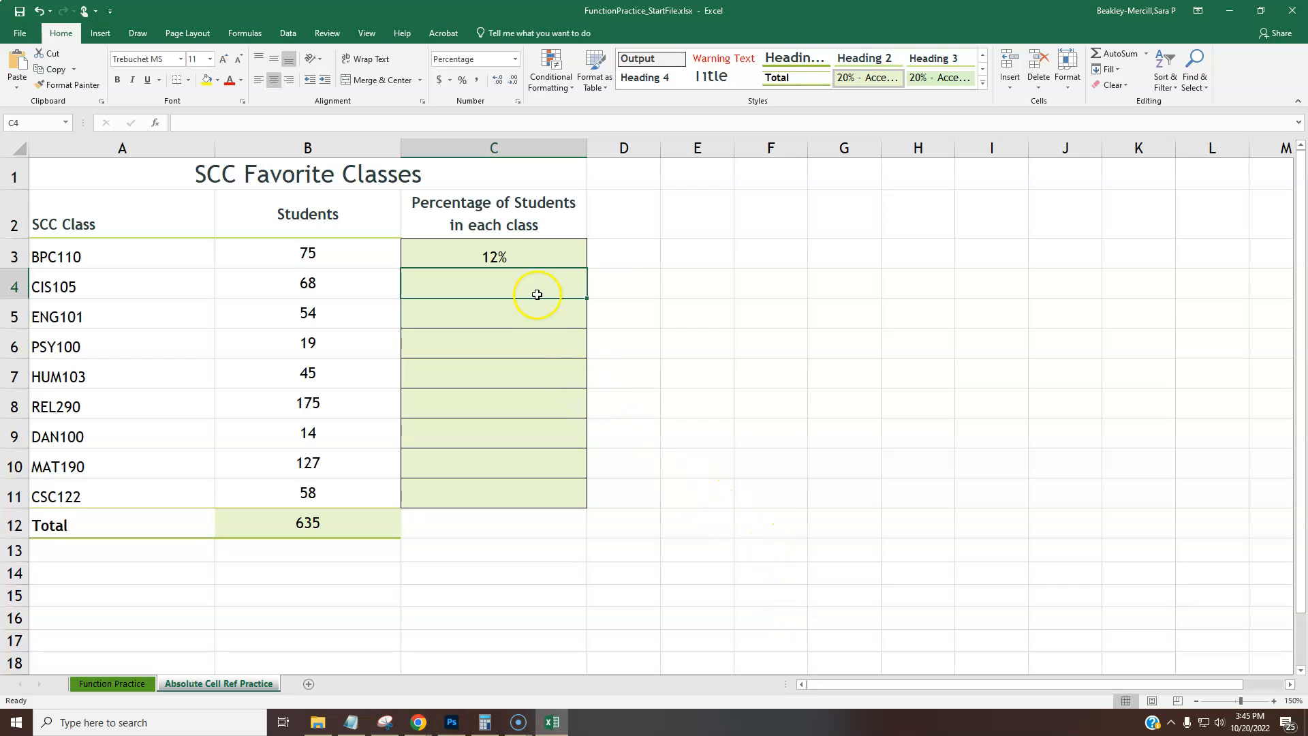
{"action": "left_click", "coordinate": [524, 256]}
{"action": "left_click_drag", "start_coordinate": [581, 271], "coordinate": [569, 507]}
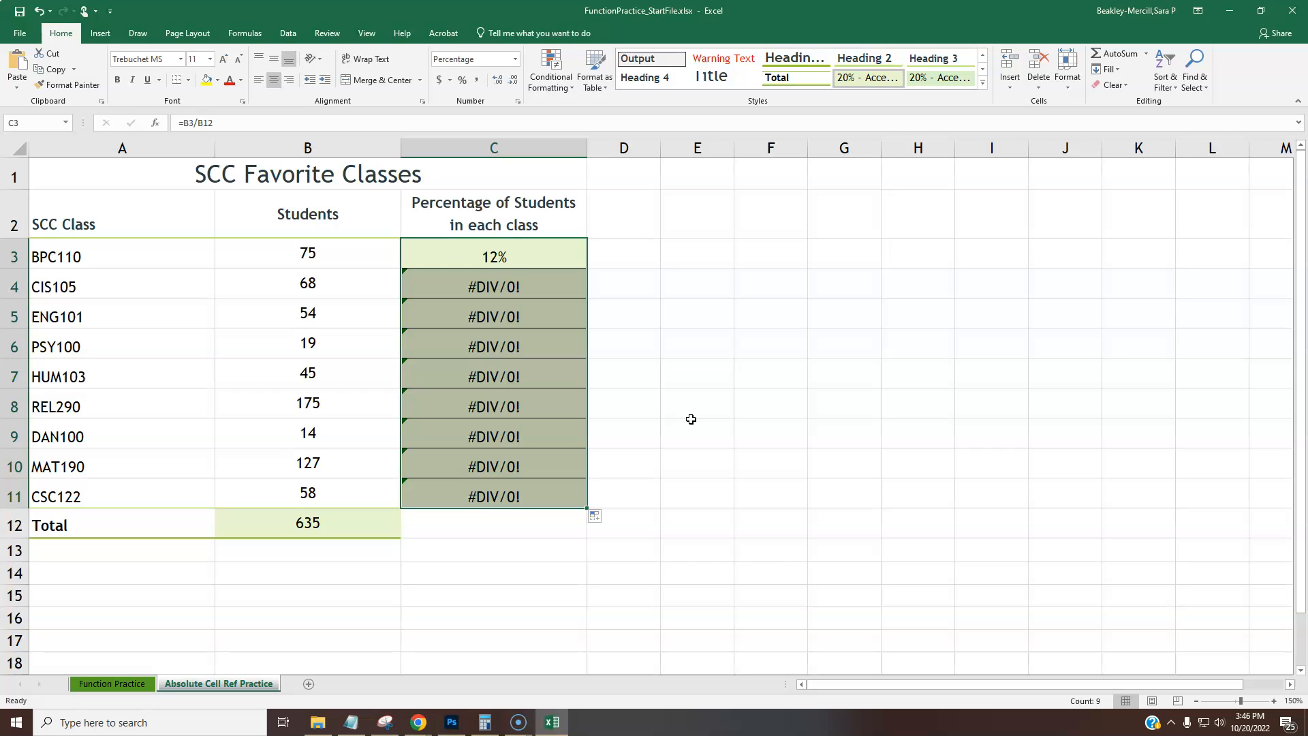
- Examine the cell references in the copied percentage formulas in C5 and C7 without changing them
{"action": "double_click", "coordinate": [499, 316]}
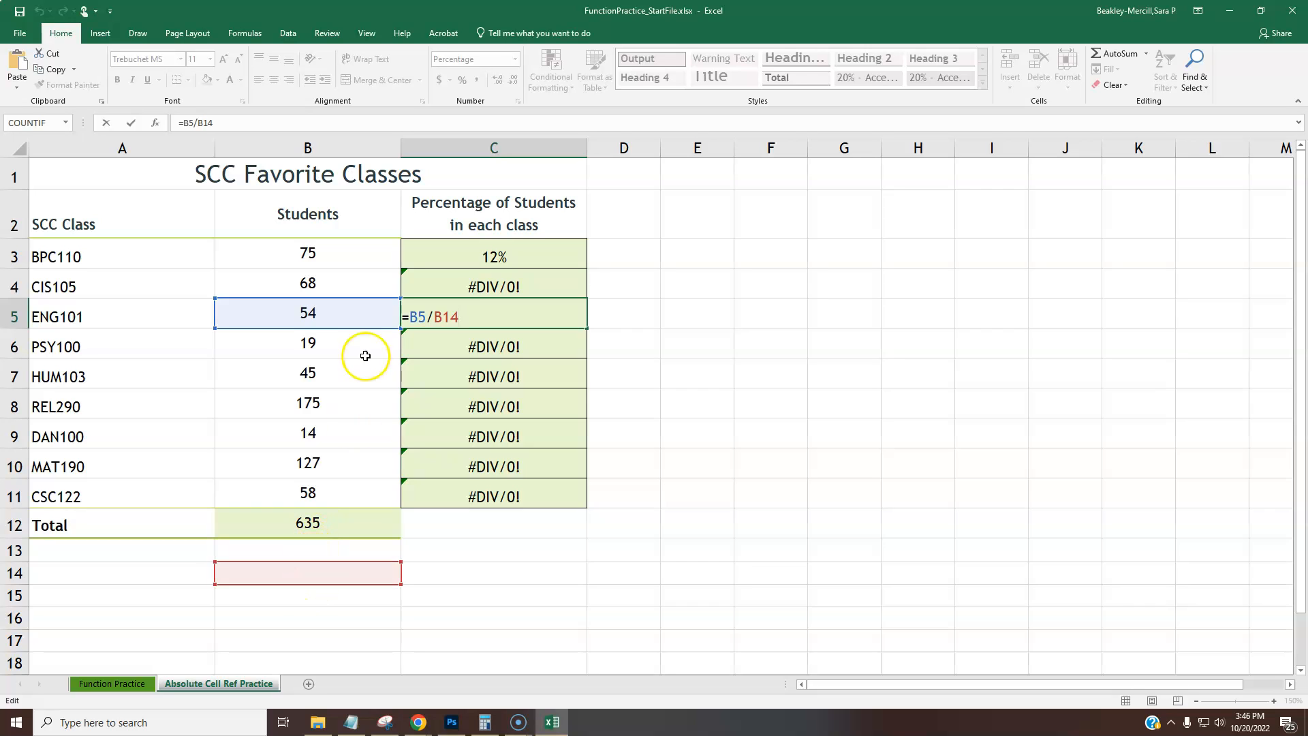
{"action": "key", "text": "Escape"}
{"action": "left_click", "coordinate": [511, 372]}
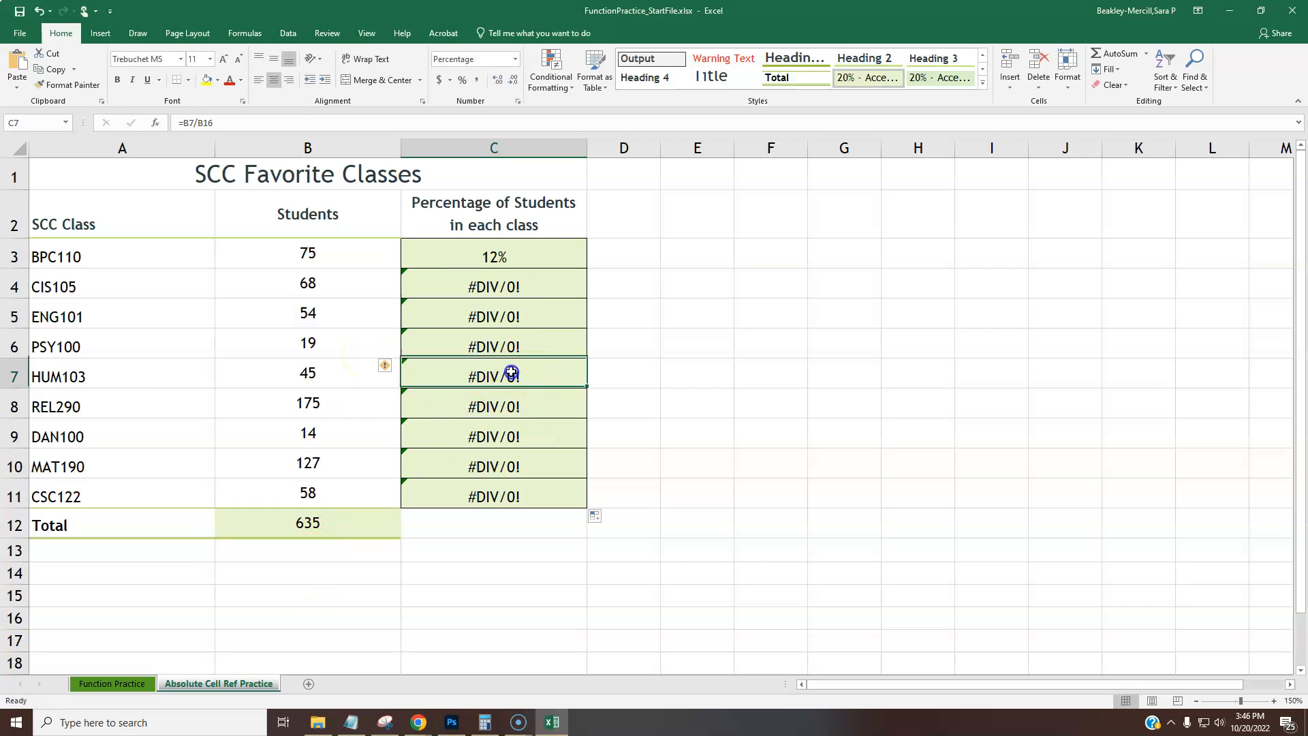
{"action": "double_click", "coordinate": [511, 372]}
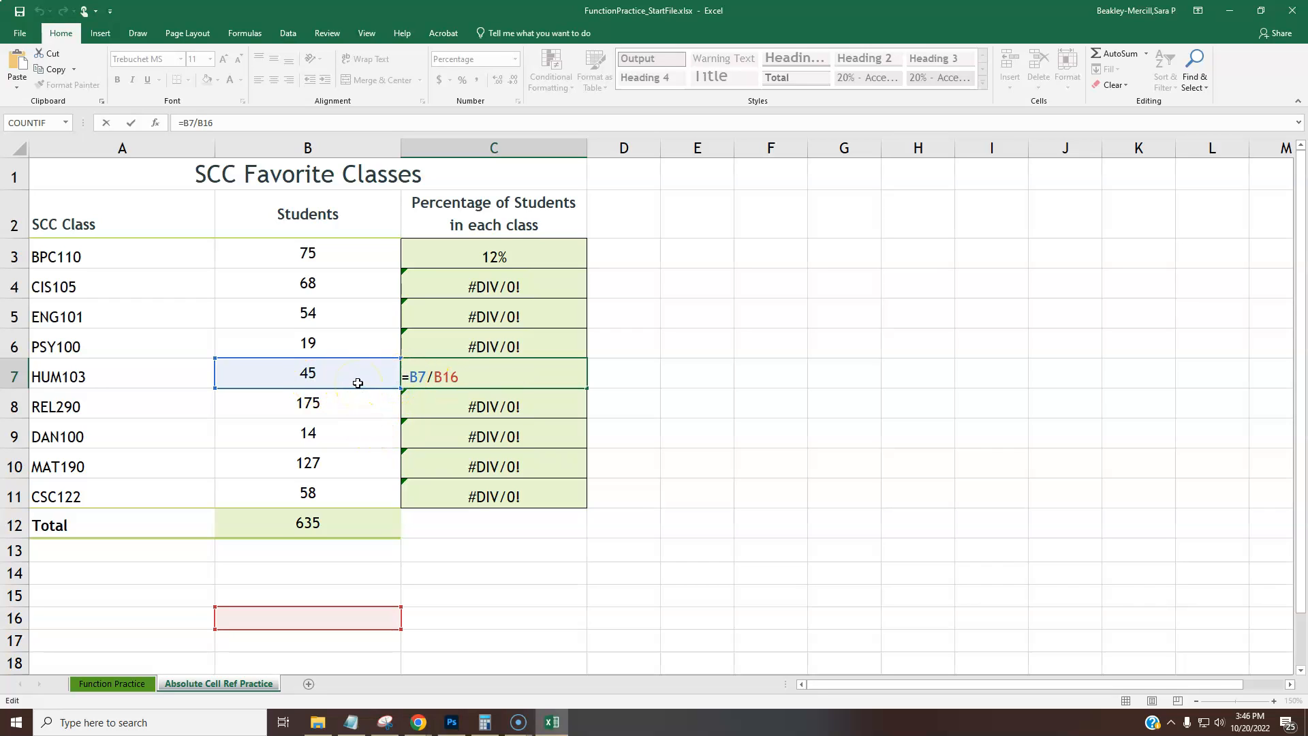
{"action": "left_click", "coordinate": [466, 375]}
{"action": "left_click", "coordinate": [423, 376]}
{"action": "left_click", "coordinate": [449, 377]}
{"action": "left_click", "coordinate": [418, 377]}
{"action": "left_click", "coordinate": [443, 378]}
{"action": "key", "text": "Escape"}
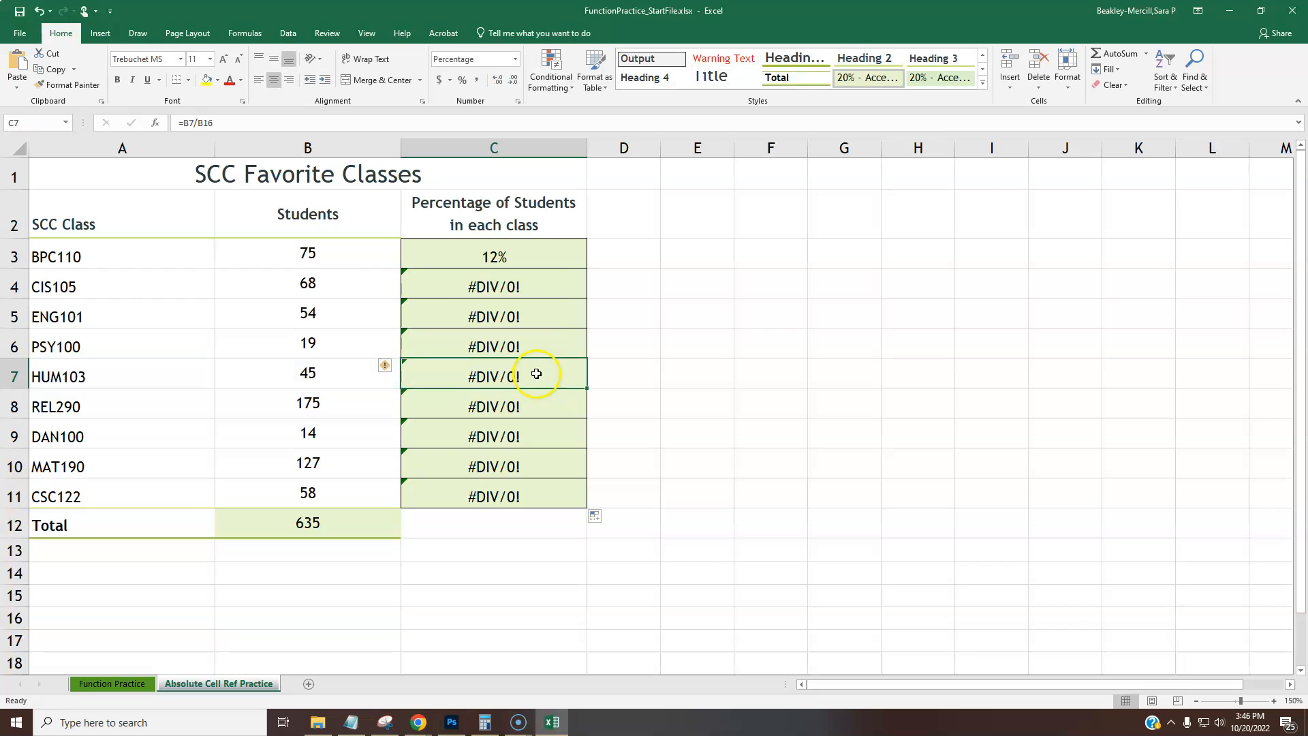
- Clear the relative-reference percentage formulas from C3:C11 and reselect C3
{"action": "left_click_drag", "start_coordinate": [548, 256], "coordinate": [523, 492]}
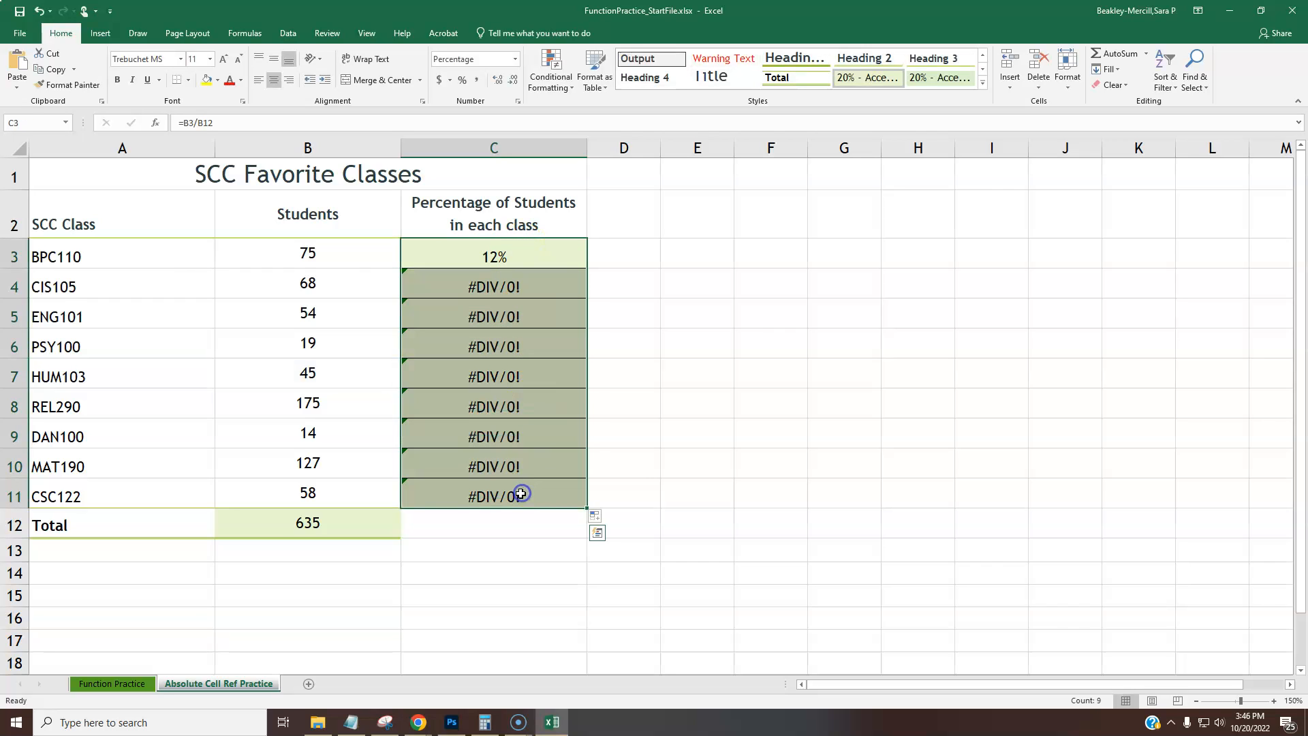
{"action": "key", "text": "Delete"}
{"action": "left_click", "coordinate": [504, 243]}
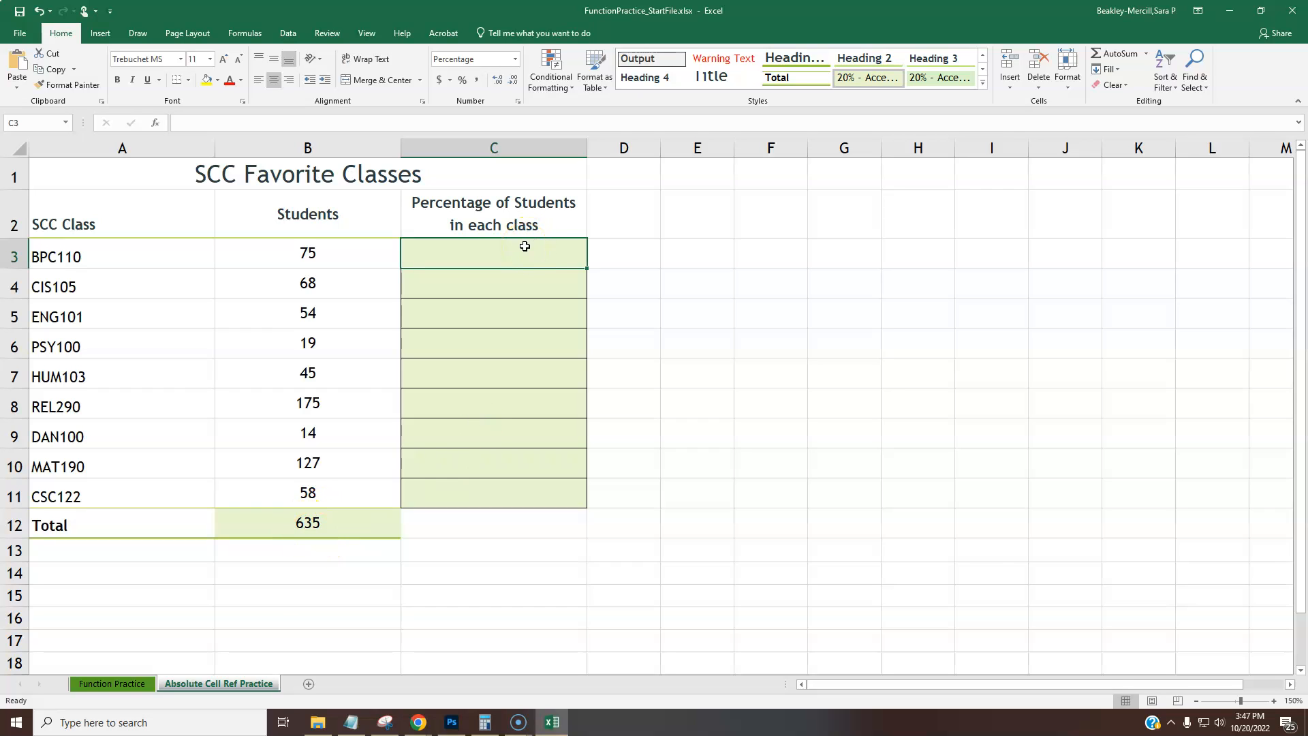
- Start the BPC110 percentage formula in C3 as =B3/B12, leaving it open for editing
{"action": "type", "text": "="}
{"action": "left_click", "coordinate": [342, 257]}
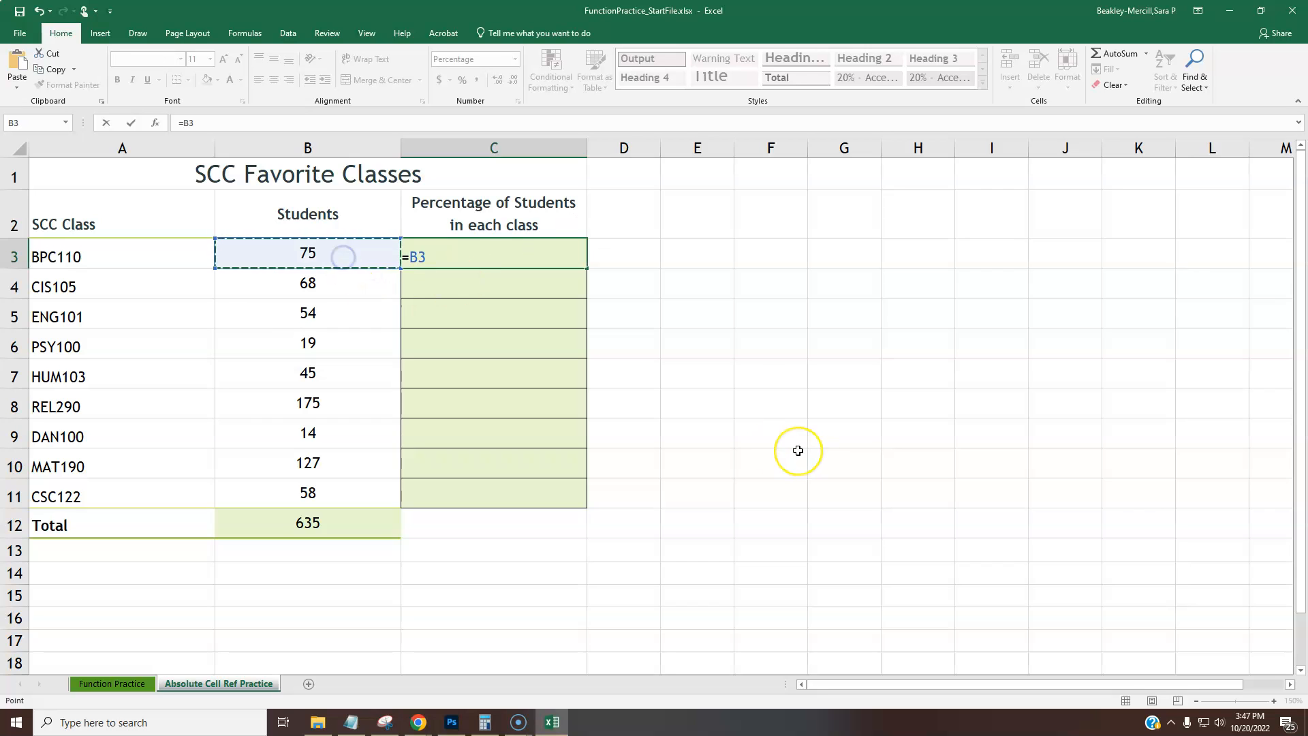
{"action": "type", "text": "/"}
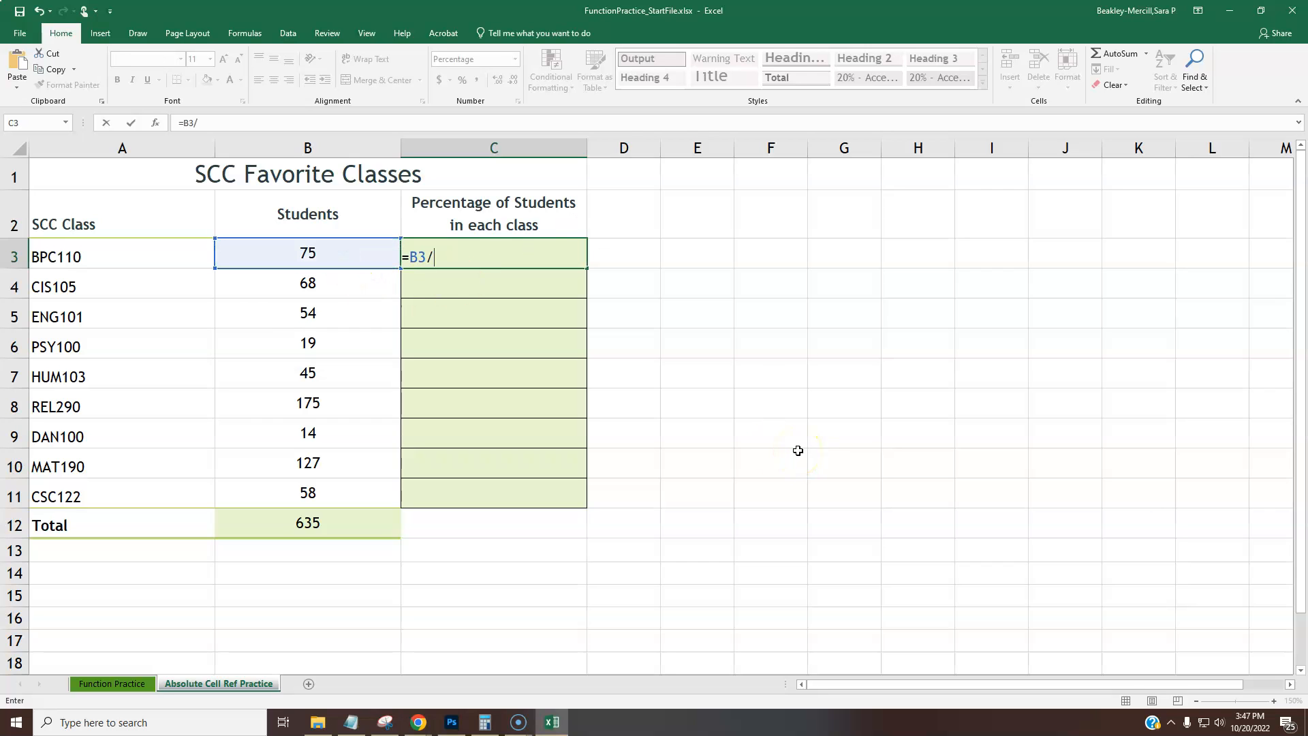
{"action": "left_click", "coordinate": [333, 531]}
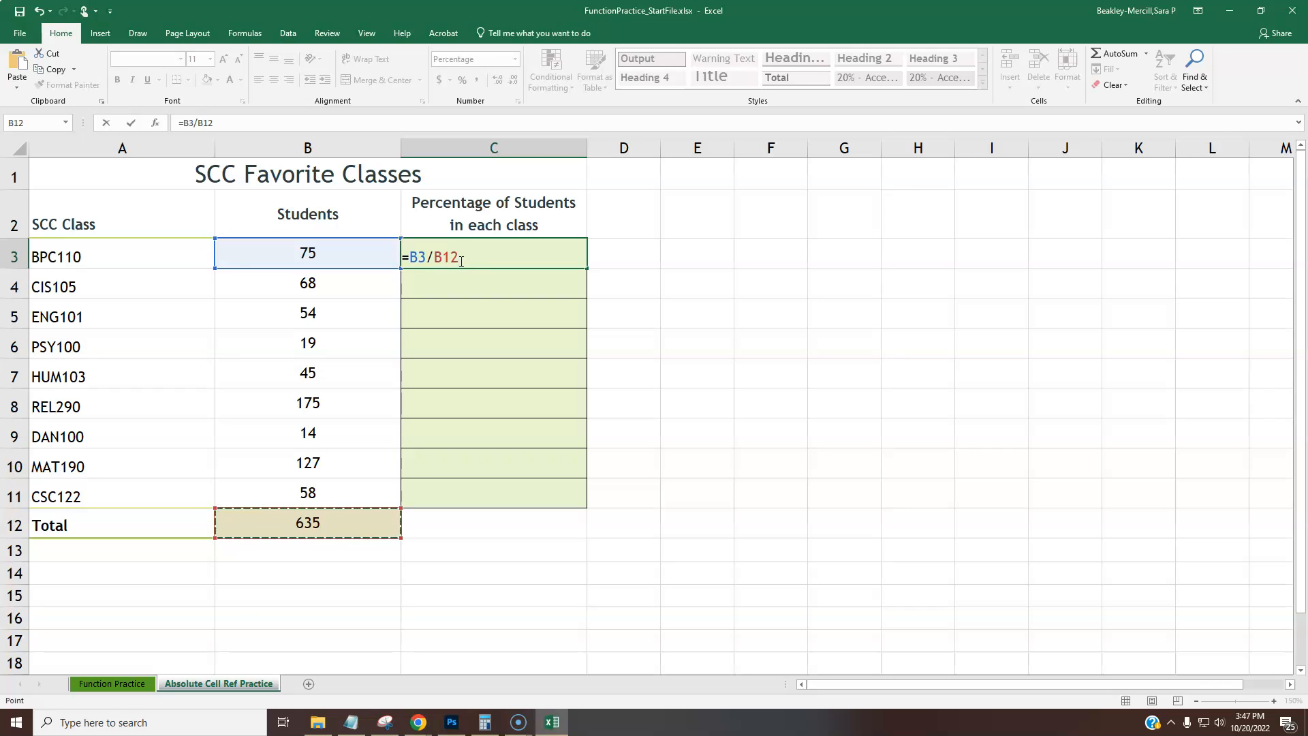
- Try making the B12 reference absolute in the open C3 formula, and remove its dollar signs again
{"action": "left_click", "coordinate": [461, 255]}
{"action": "key", "text": "F4"}
{"action": "left_click", "coordinate": [461, 253]}
{"action": "key", "text": "BackSpace"}
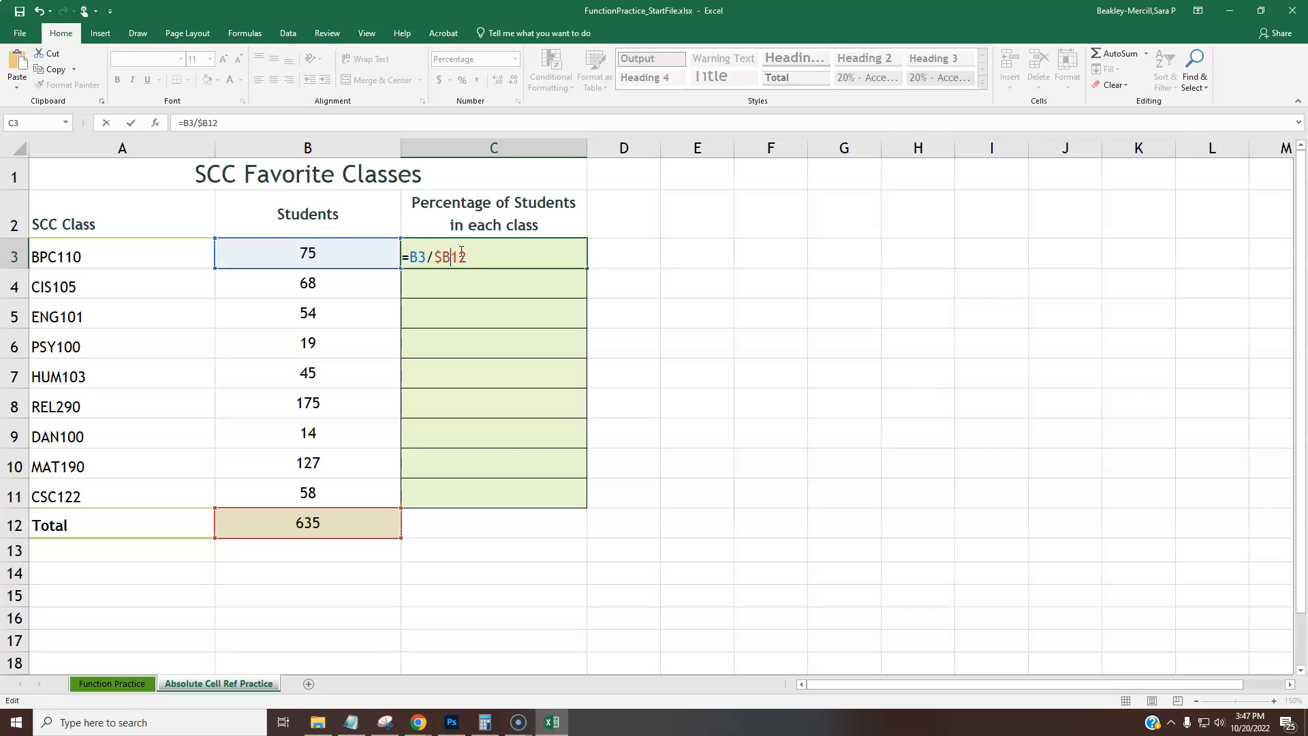
{"action": "left_click", "coordinate": [441, 257]}
{"action": "key", "text": "BackSpace"}
- Lock the total reference as $B$12 in the C3 formula and fill =B3/$B$12 down through C11
{"action": "left_click", "coordinate": [438, 255]}
{"action": "type", "text": "$"}
{"action": "left_click", "coordinate": [452, 257]}
{"action": "type", "text": "$"}
{"action": "key", "text": "Return"}
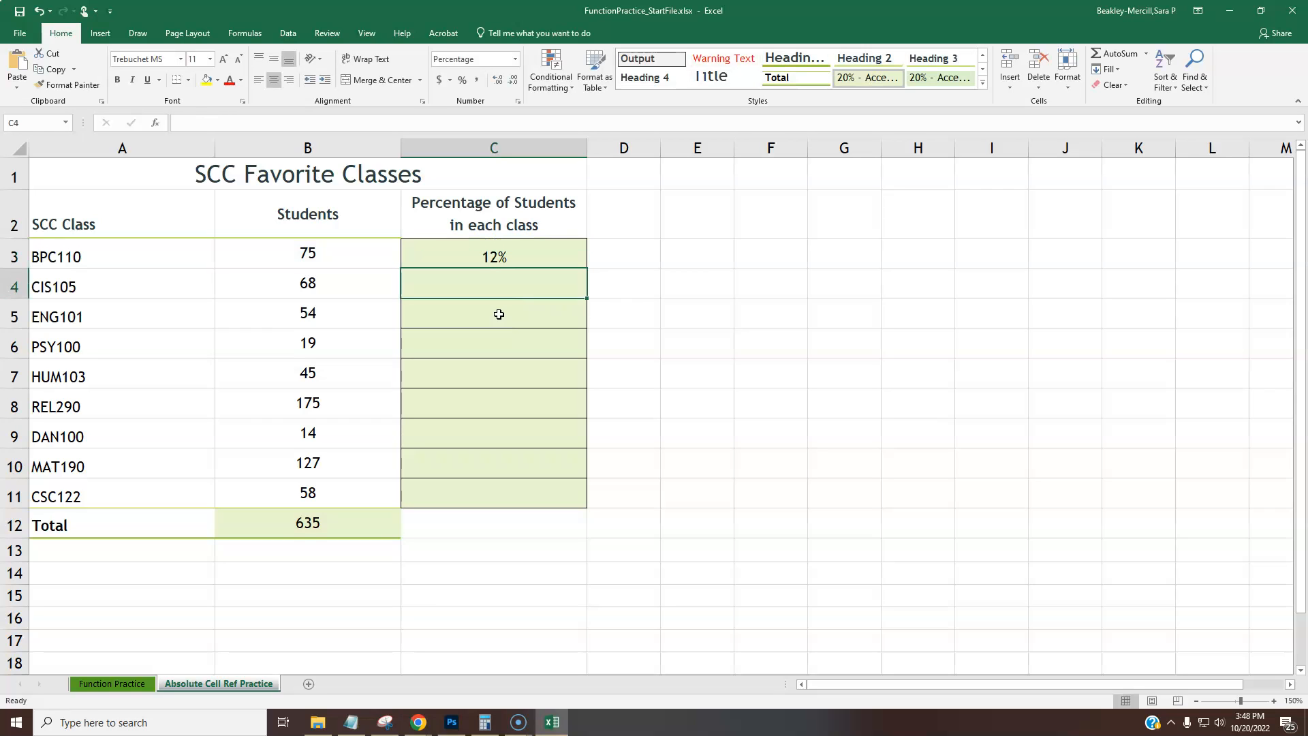
{"action": "left_click", "coordinate": [519, 247]}
{"action": "left_click_drag", "start_coordinate": [587, 268], "coordinate": [577, 510]}
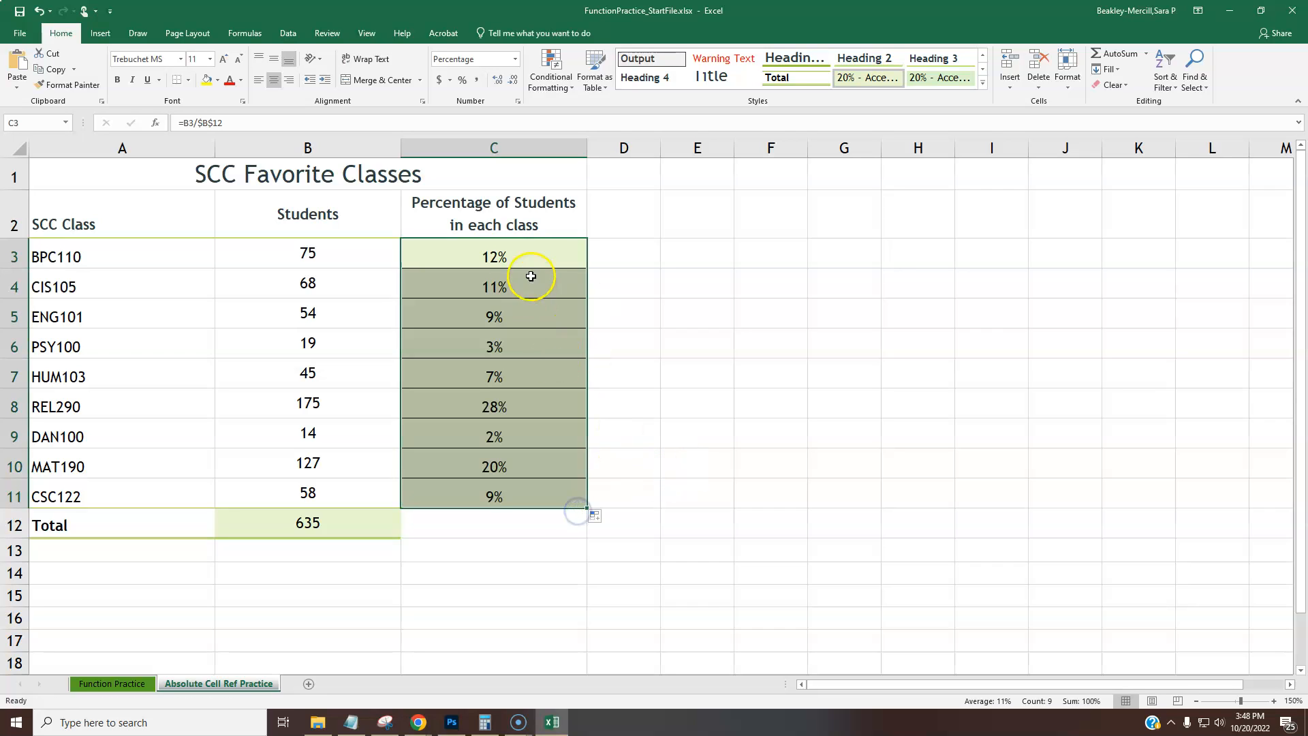
- Examine the relative and absolute references in the copied percentage formulas in C5 and C8
{"action": "double_click", "coordinate": [500, 316]}
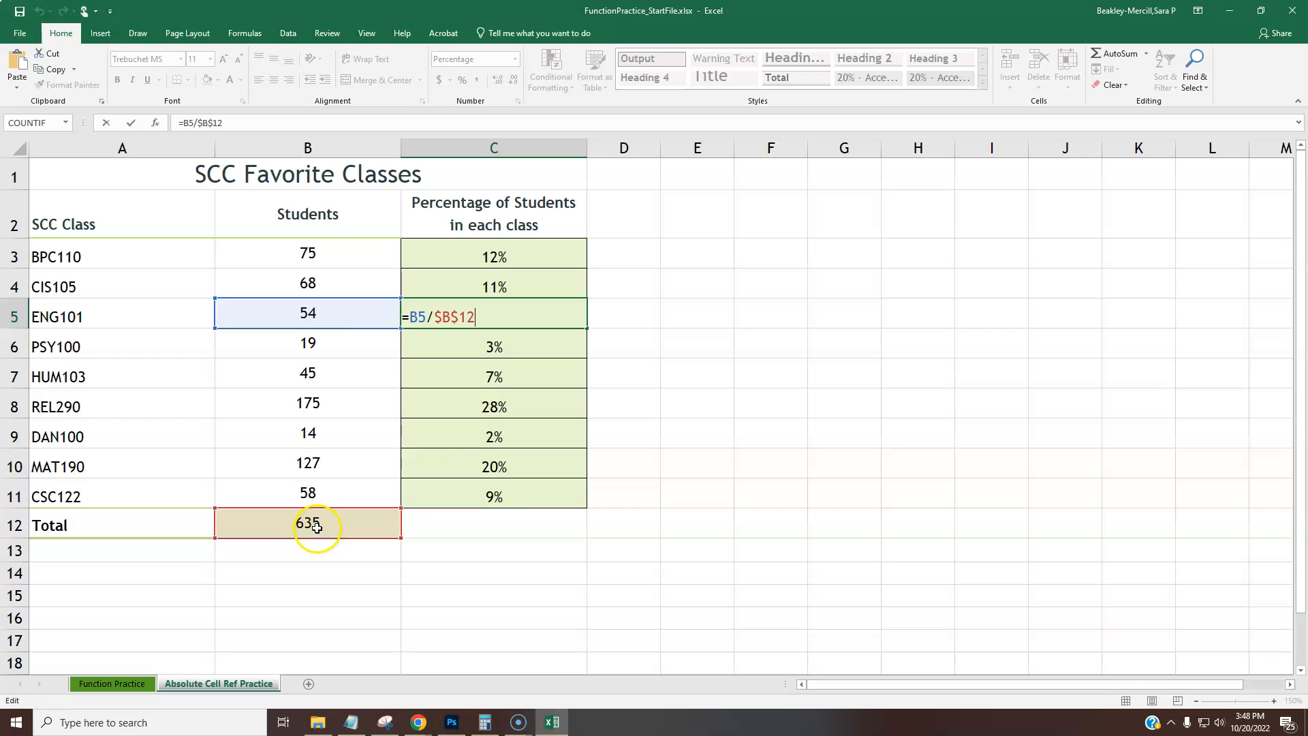
{"action": "key", "text": "Return"}
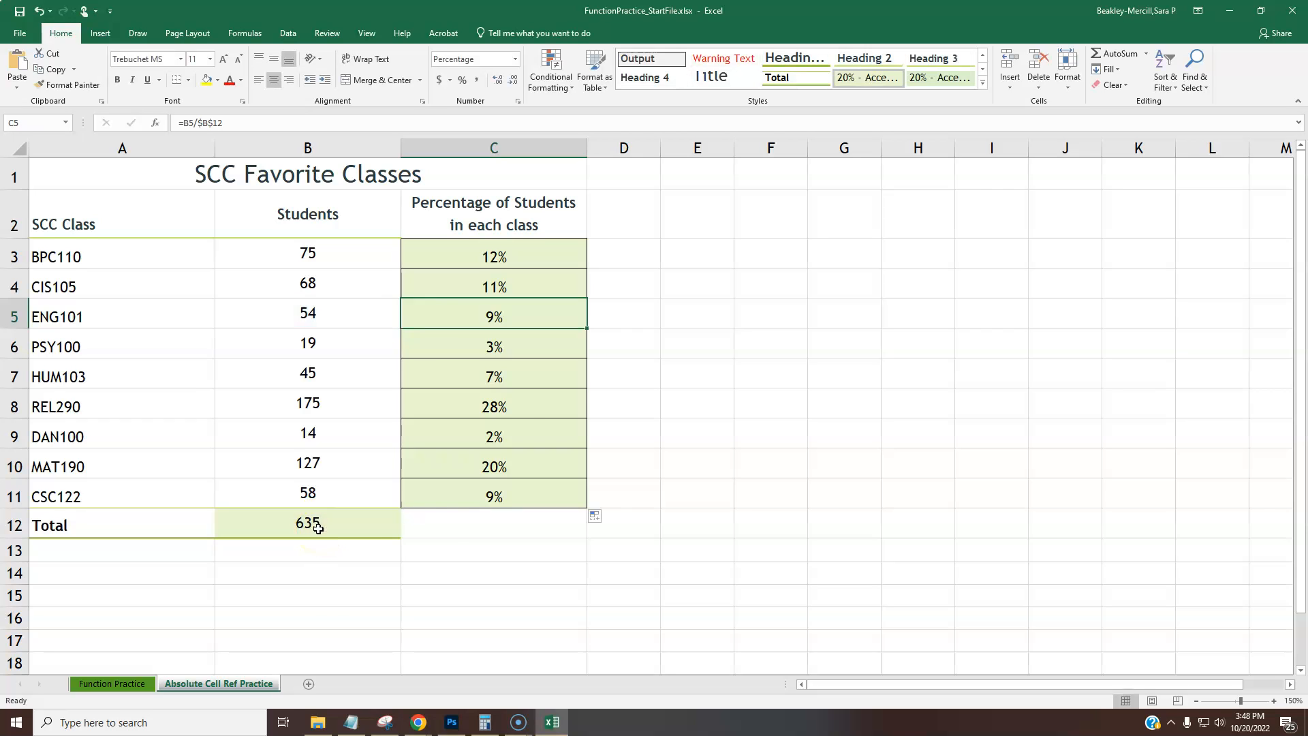
{"action": "double_click", "coordinate": [518, 400]}
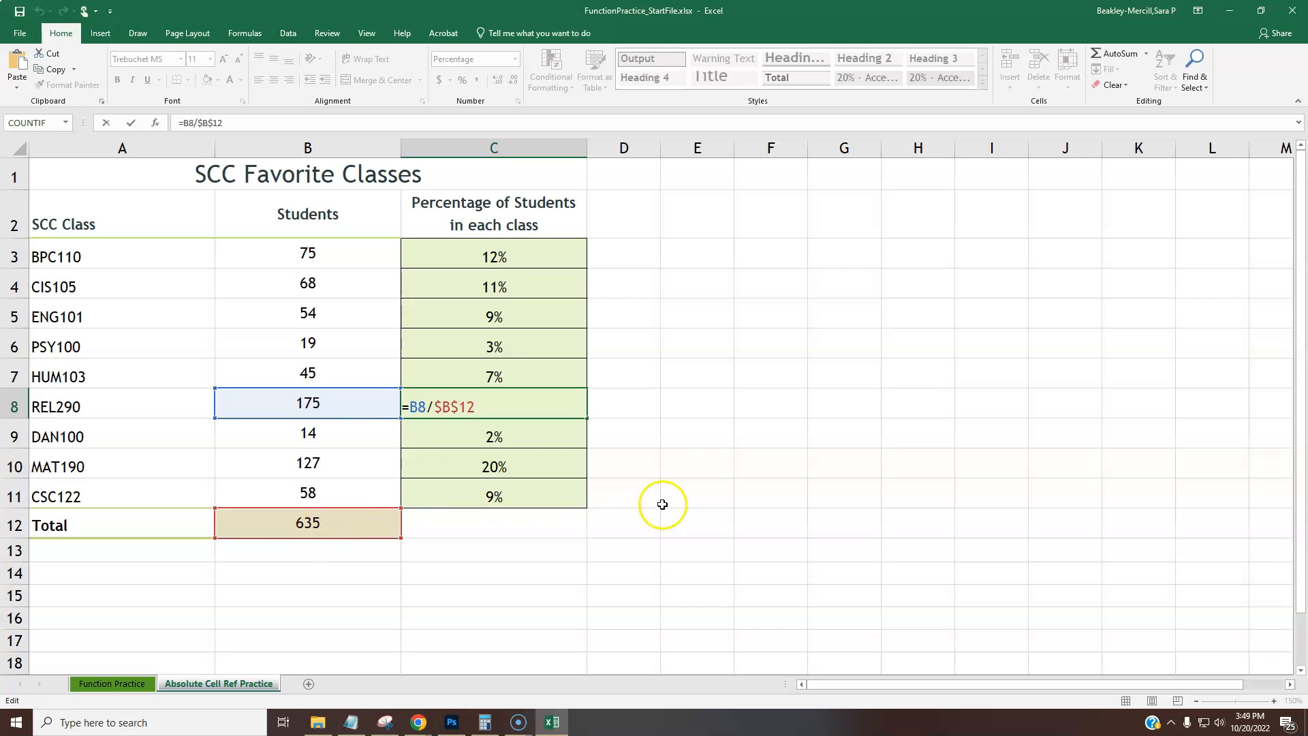
{"action": "key", "text": "ctrl+Return"}
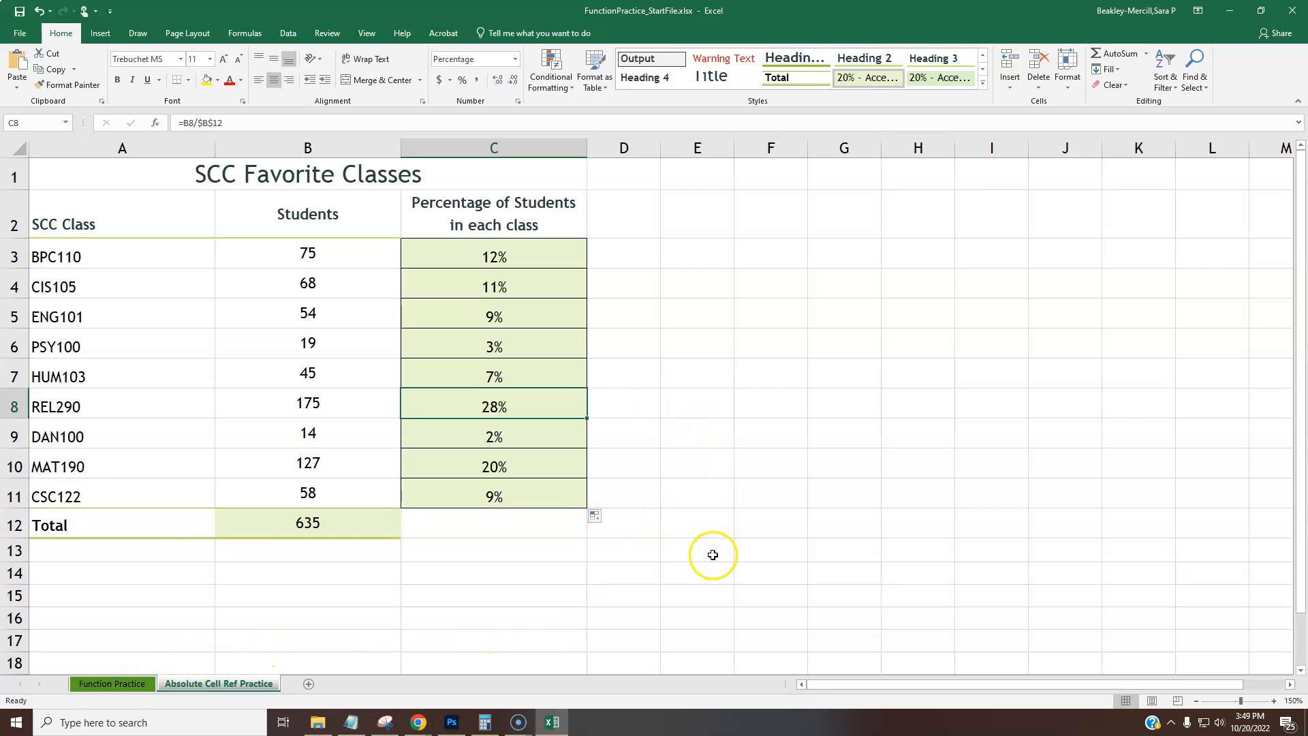
- Set the Function Practice sheet to landscape orientation and look through its pages in the print preview
{"action": "left_click", "coordinate": [119, 684]}
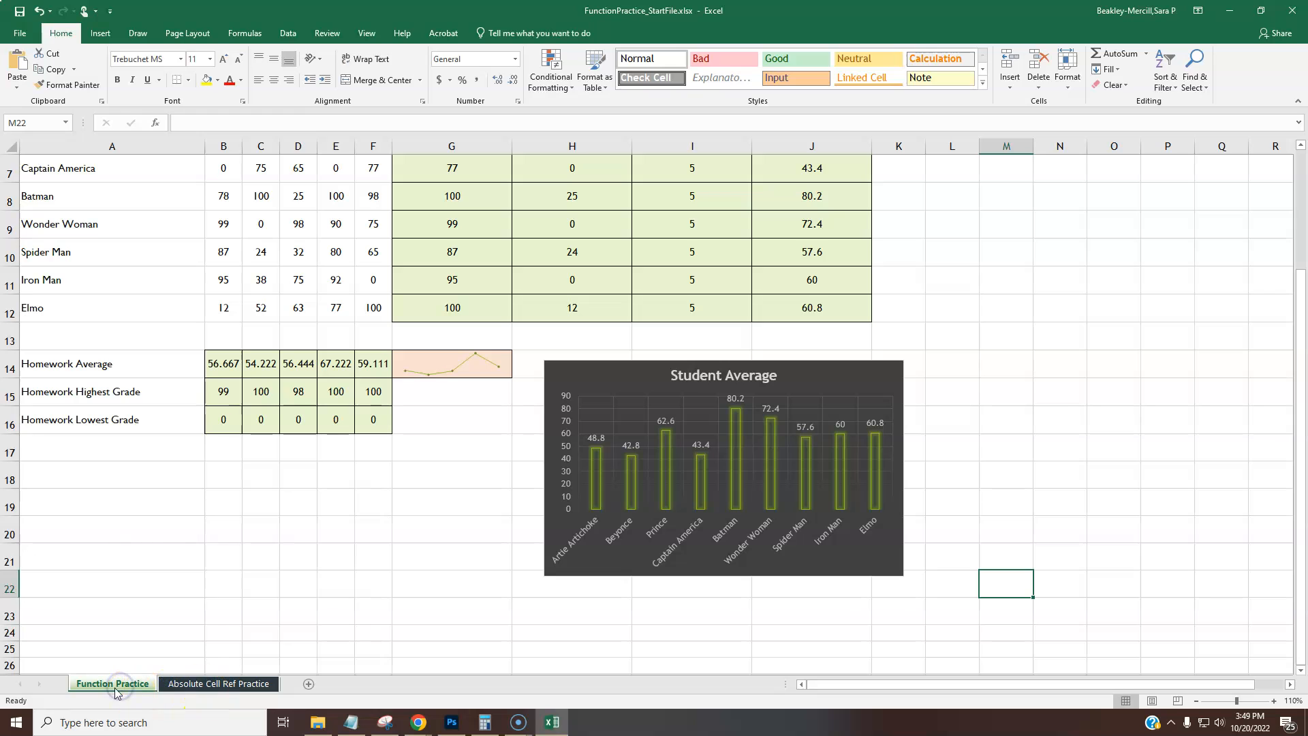
{"action": "scroll", "coordinate": [237, 597], "scroll_direction": "up", "scroll_amount": 2}
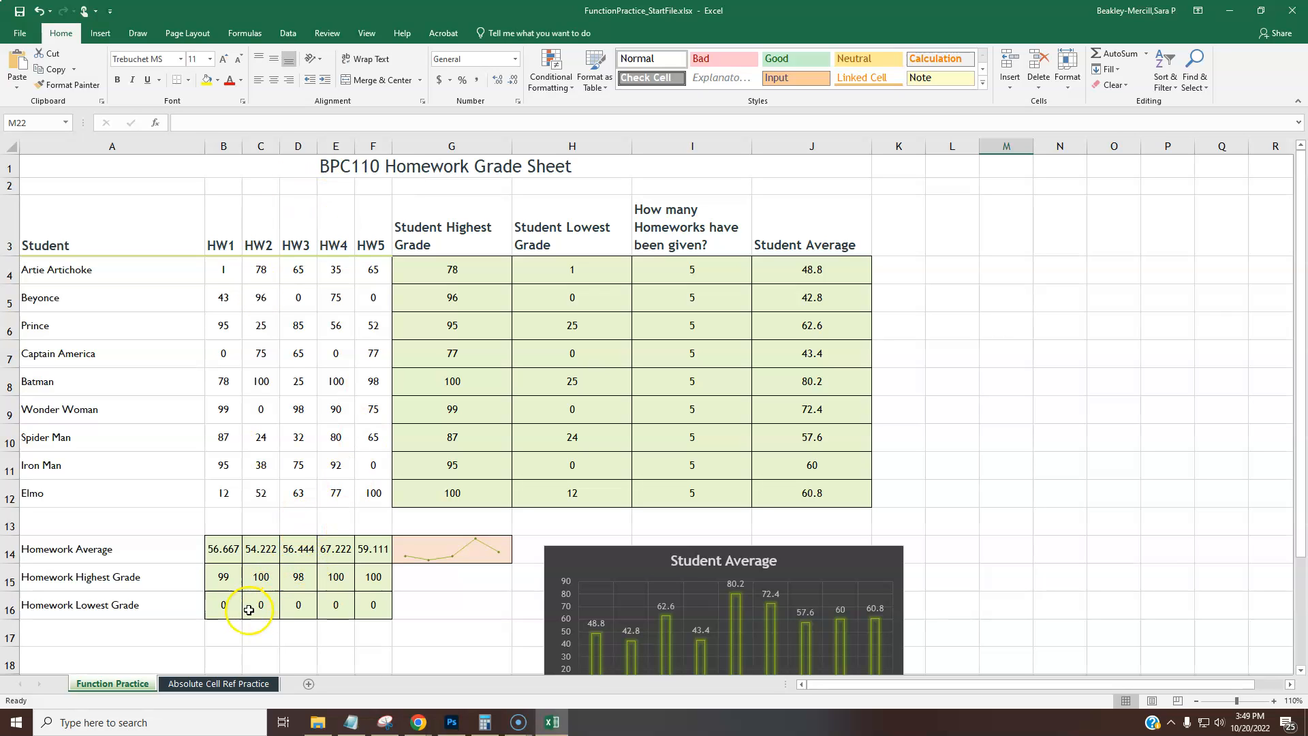
{"action": "left_click", "coordinate": [190, 33]}
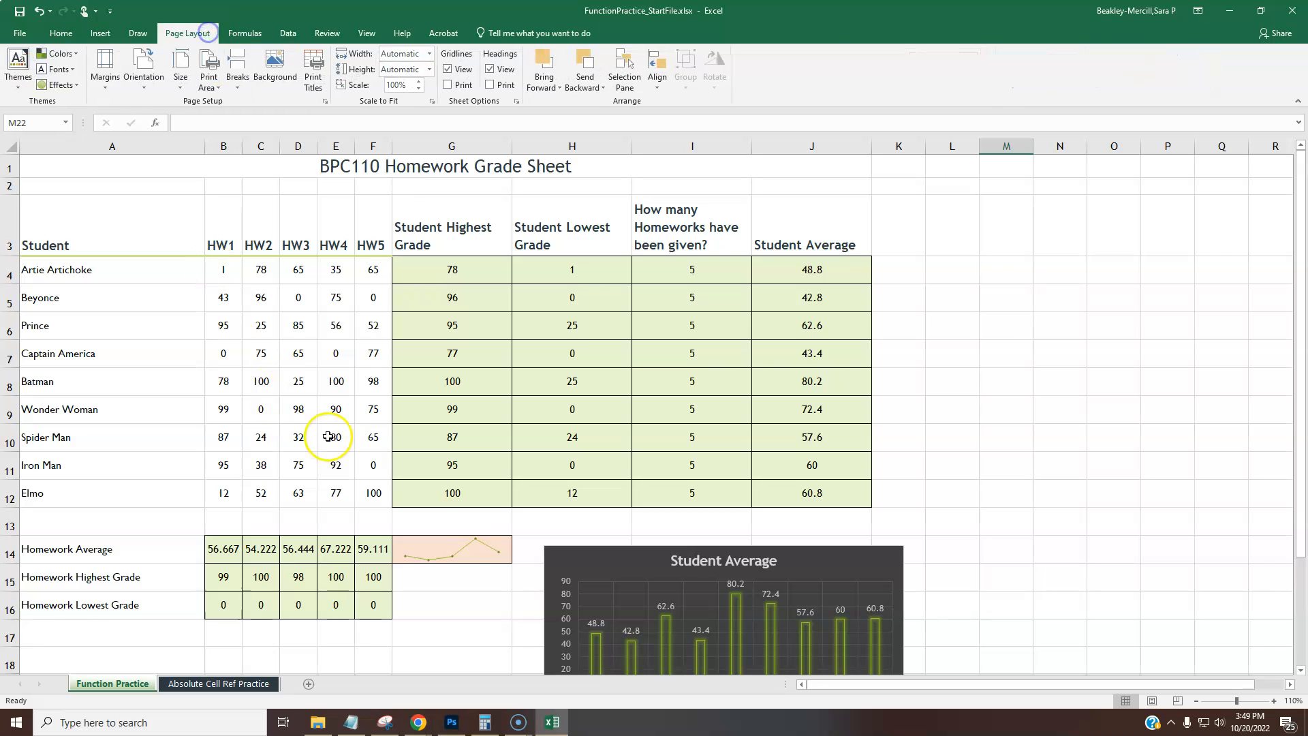
{"action": "left_click", "coordinate": [151, 91]}
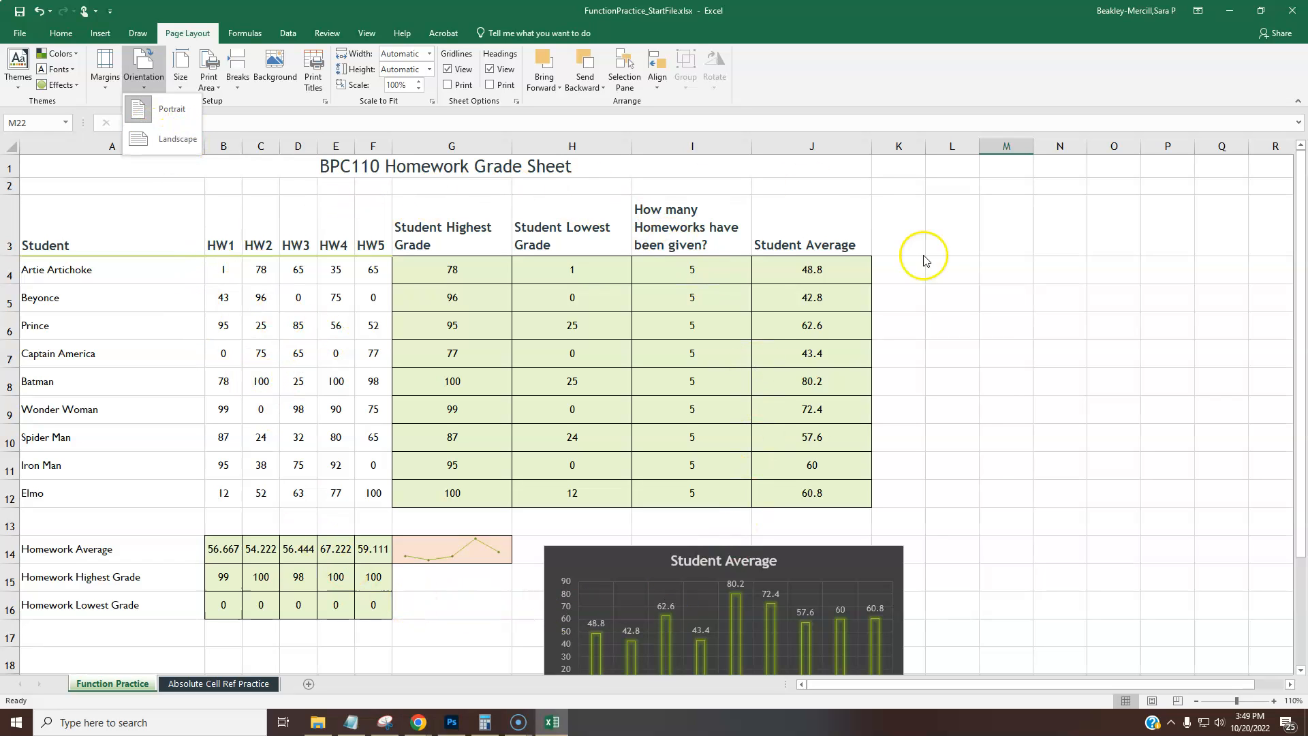
{"action": "left_click", "coordinate": [176, 140]}
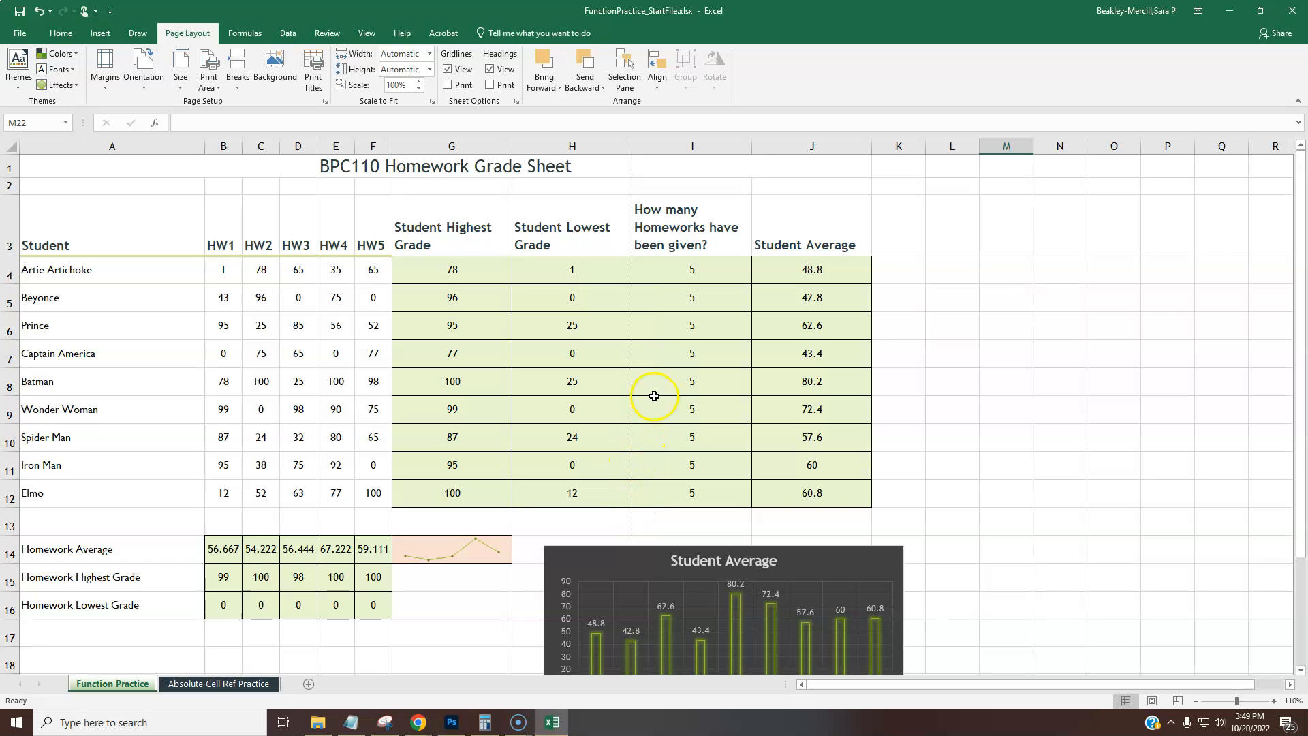
{"action": "left_click", "coordinate": [20, 32]}
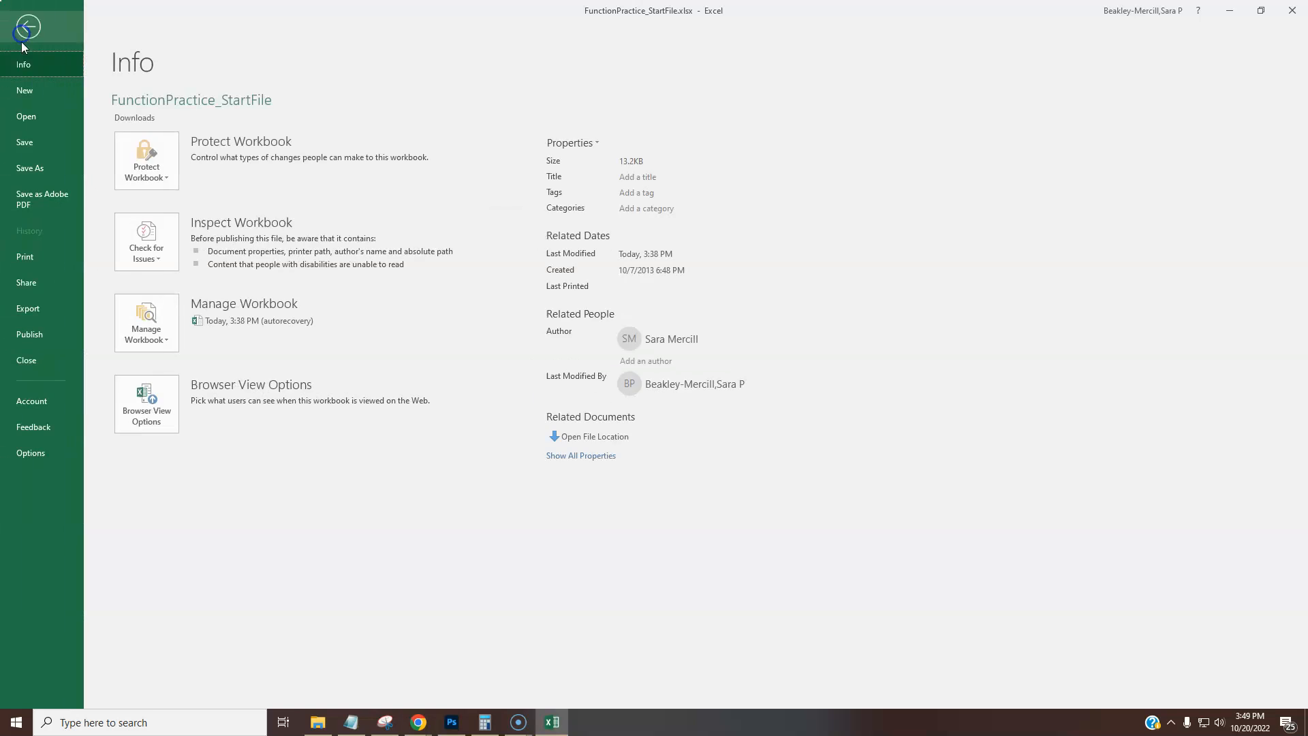
{"action": "left_click", "coordinate": [25, 256]}
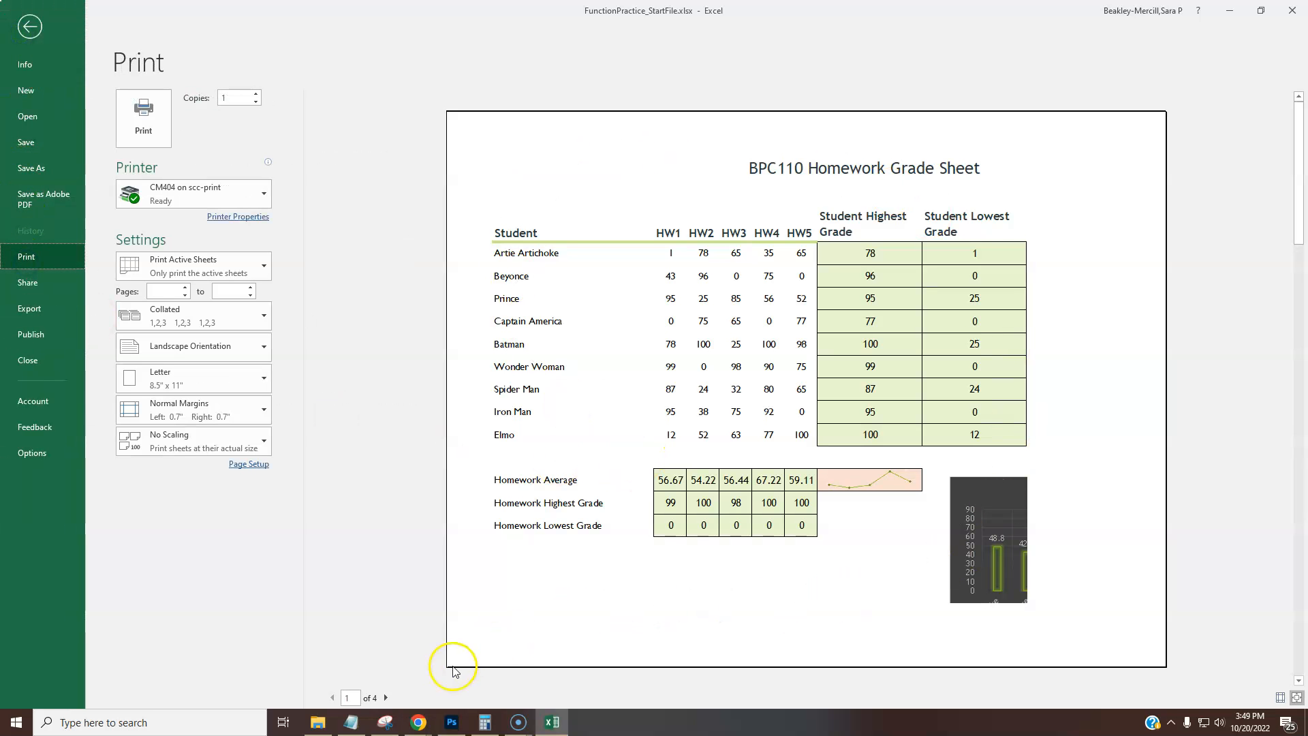
{"action": "left_click", "coordinate": [387, 699]}
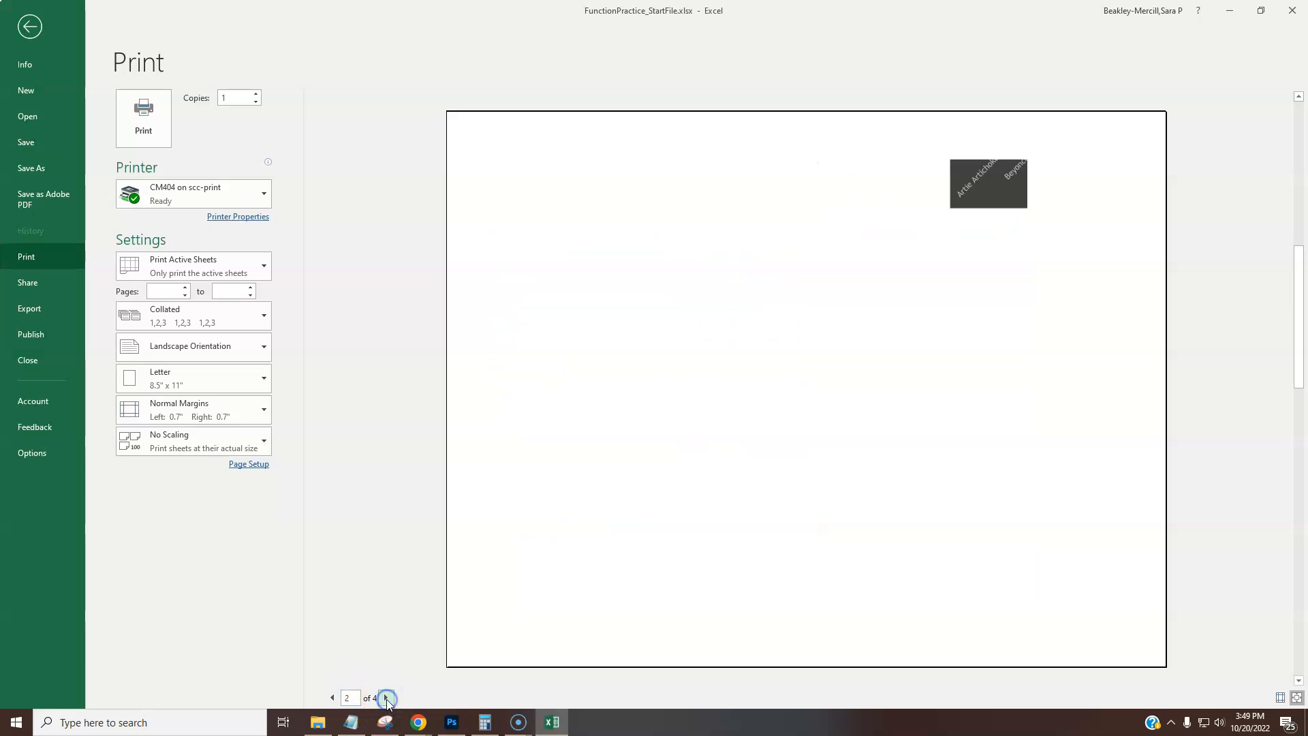
{"action": "left_click", "coordinate": [386, 699]}
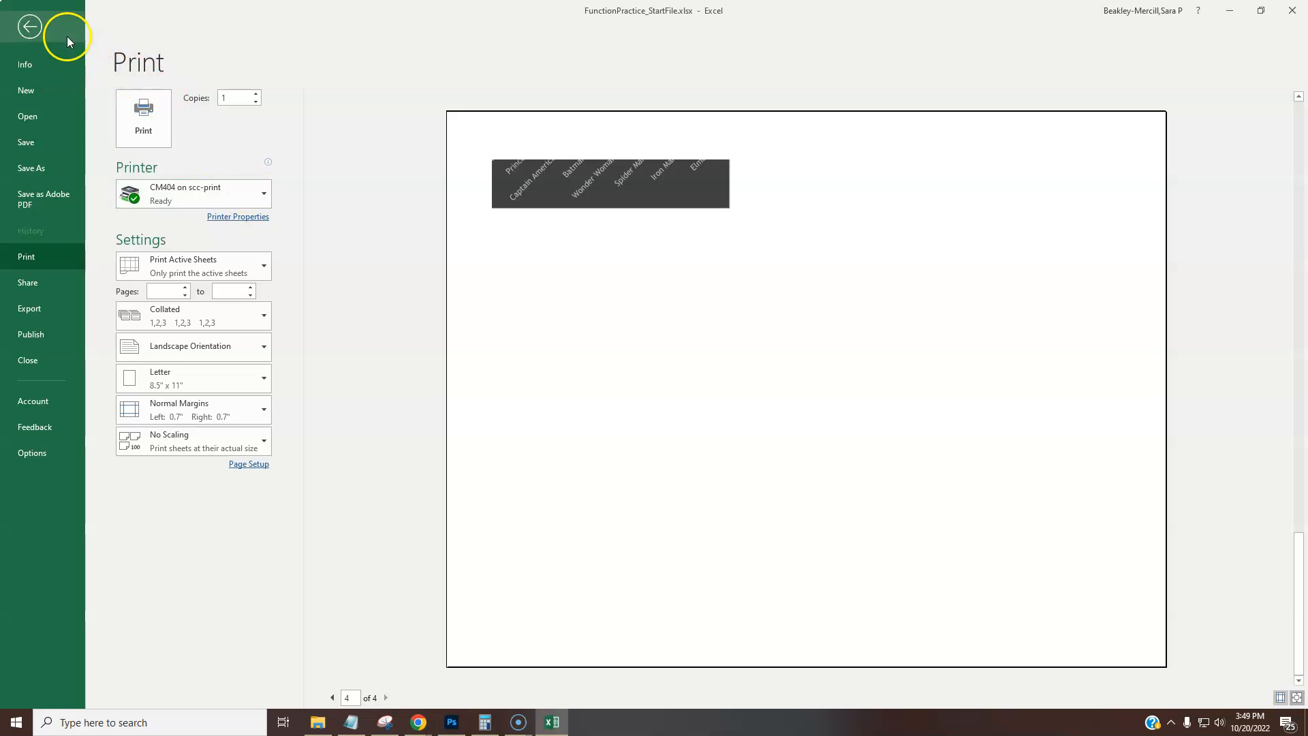
{"action": "left_click", "coordinate": [30, 26]}
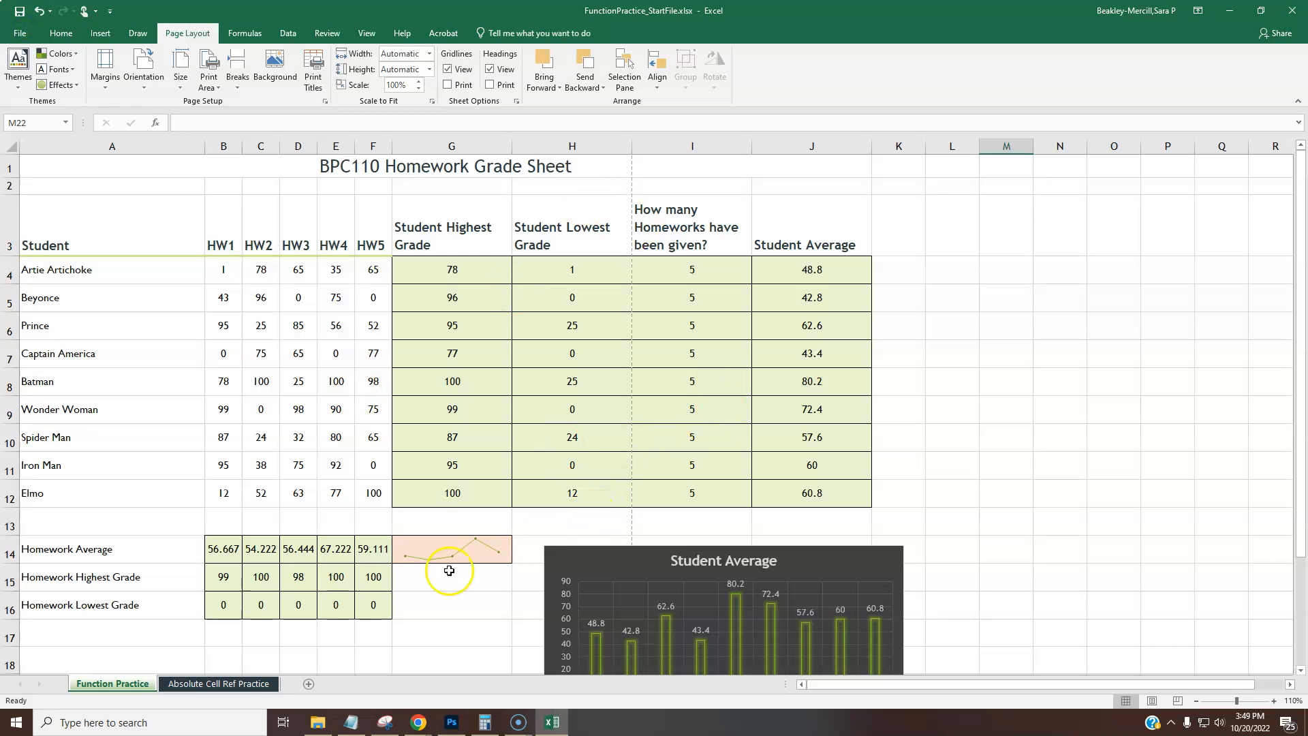
- Scale the Function Practice sheet to fit 1 page wide by 1 page tall and check its print preview
{"action": "left_click", "coordinate": [150, 91]}
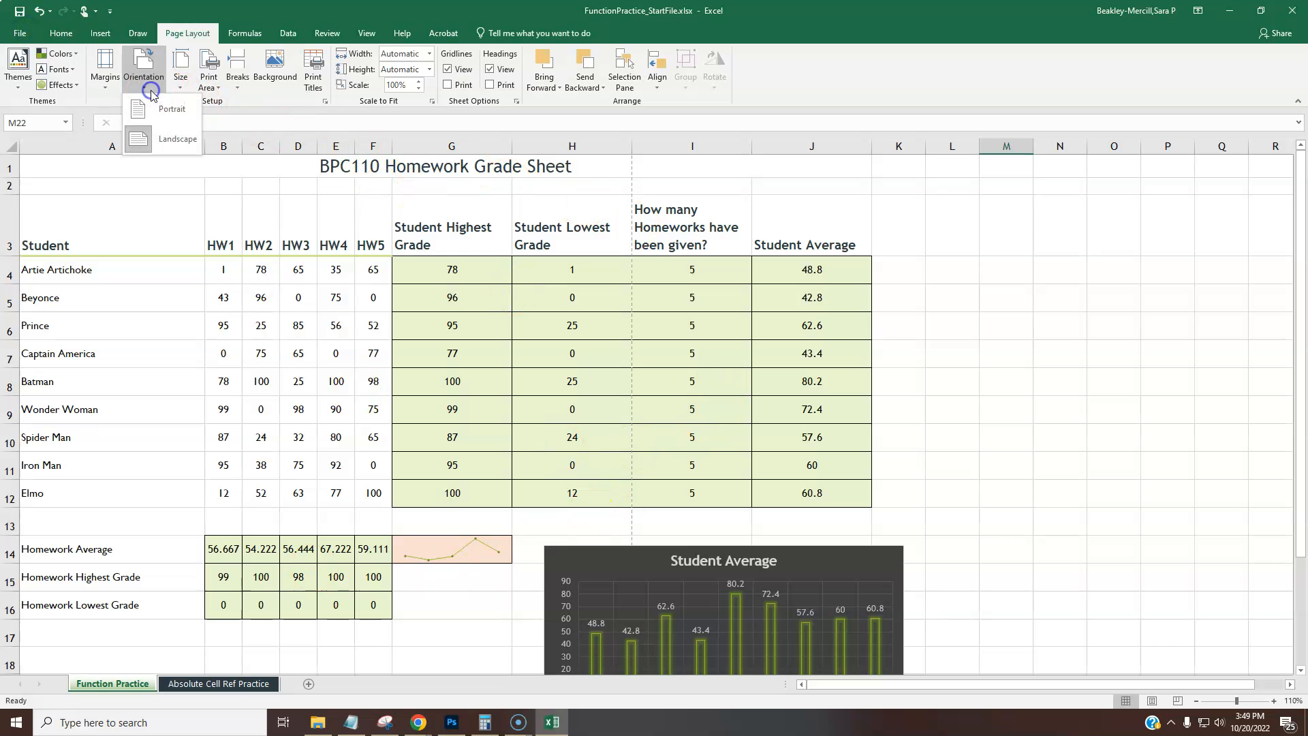
{"action": "left_click", "coordinate": [152, 89]}
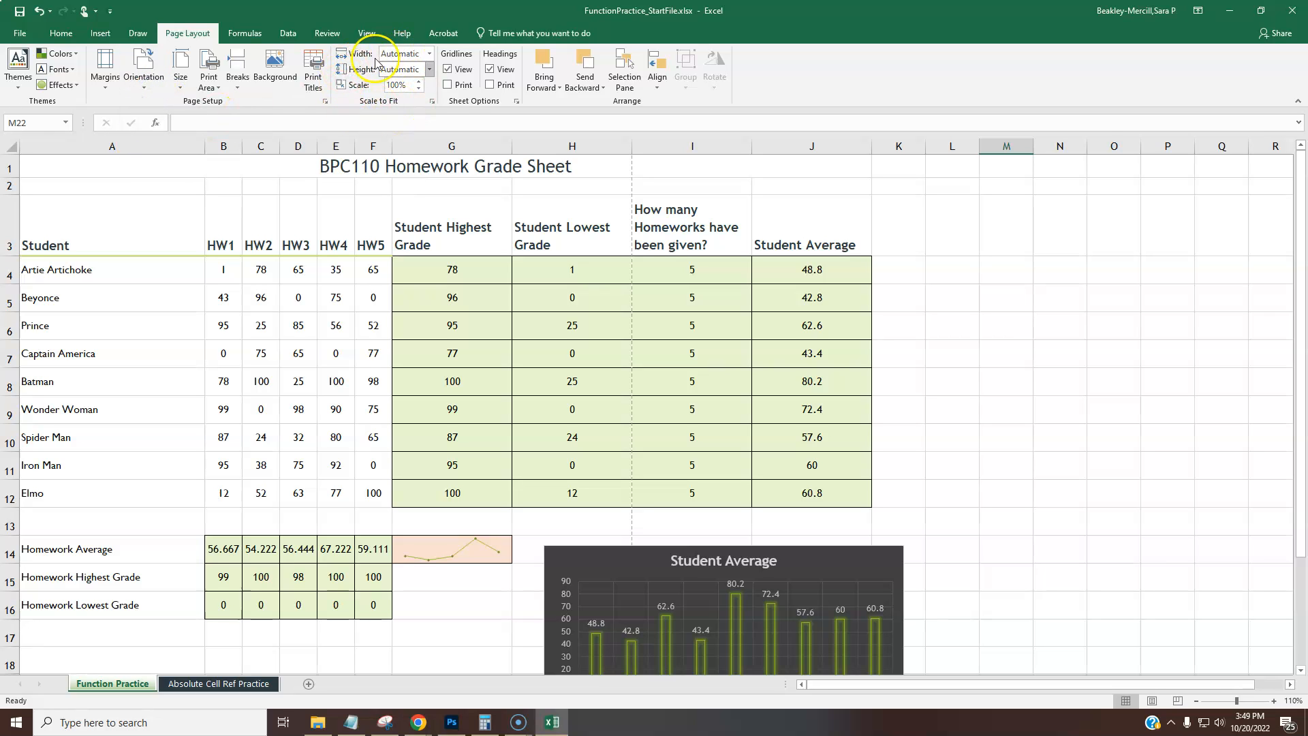
{"action": "left_click", "coordinate": [430, 53]}
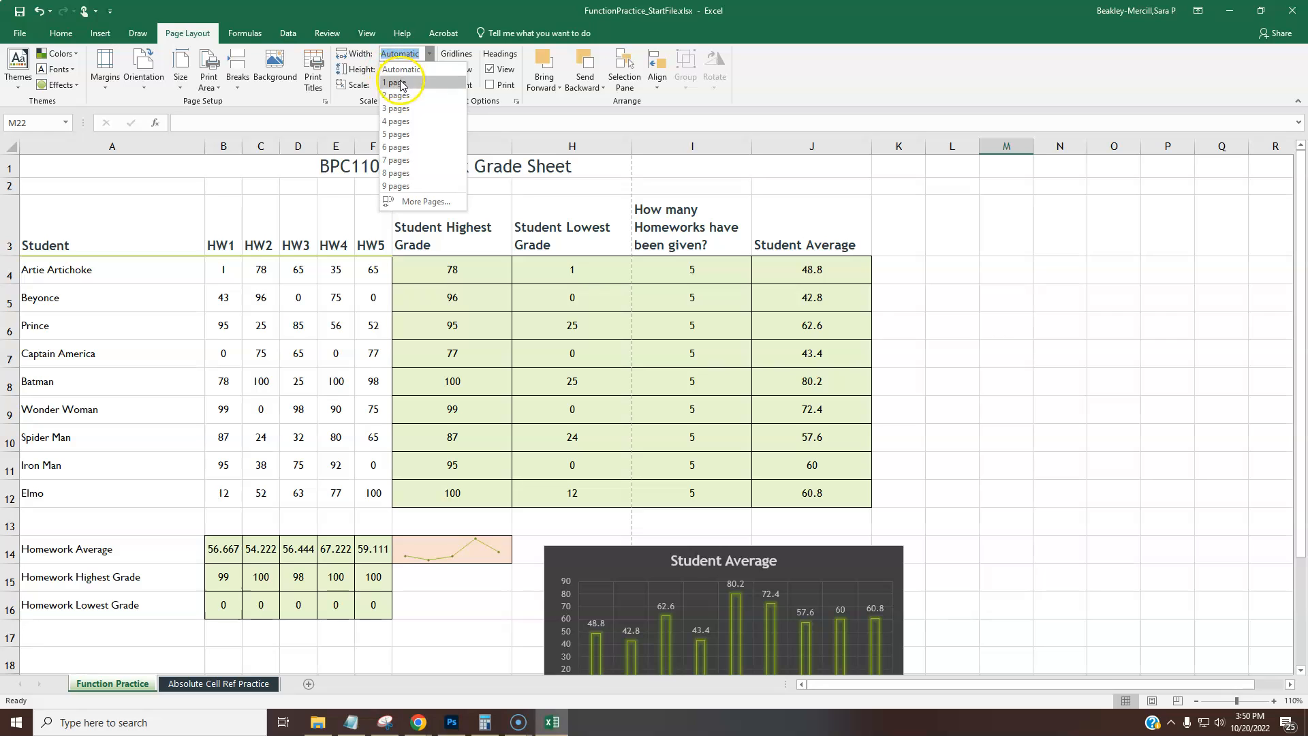
{"action": "left_click", "coordinate": [393, 82]}
{"action": "left_click", "coordinate": [429, 69]}
{"action": "left_click", "coordinate": [407, 99]}
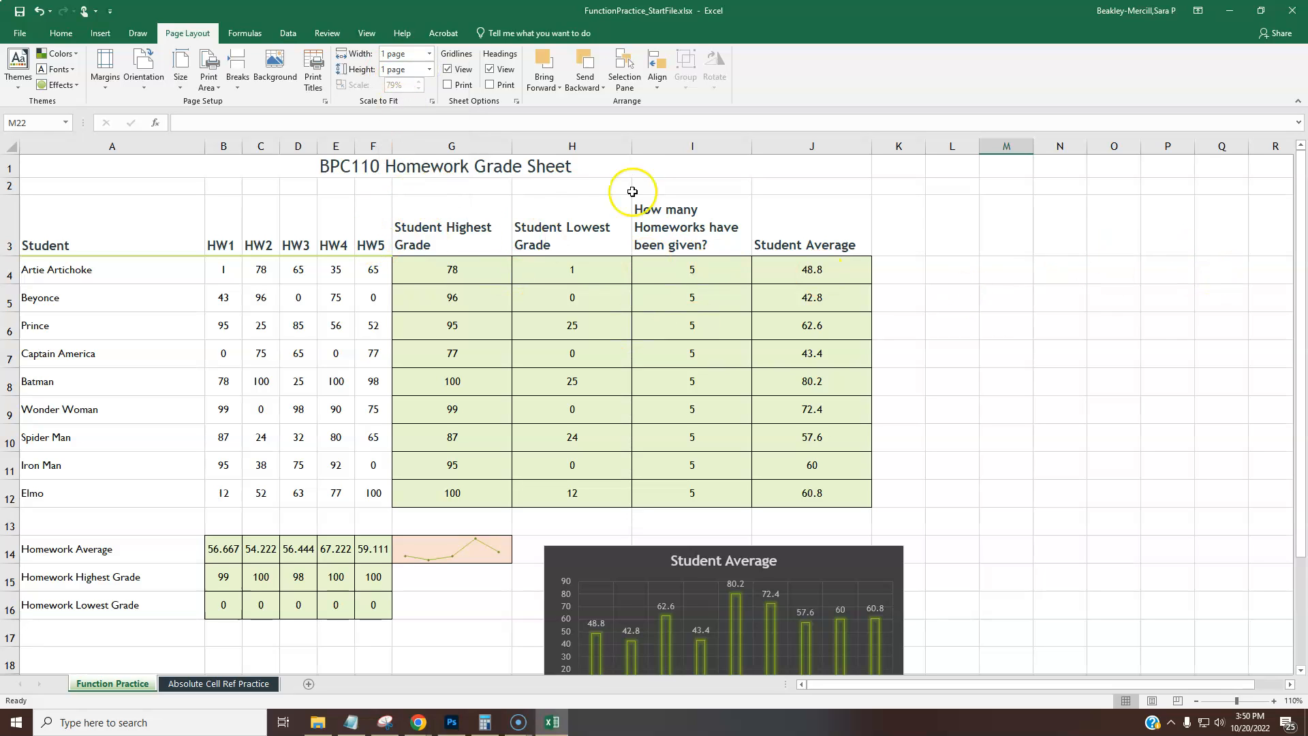
{"action": "left_click_drag", "start_coordinate": [1186, 685], "coordinate": [1053, 692]}
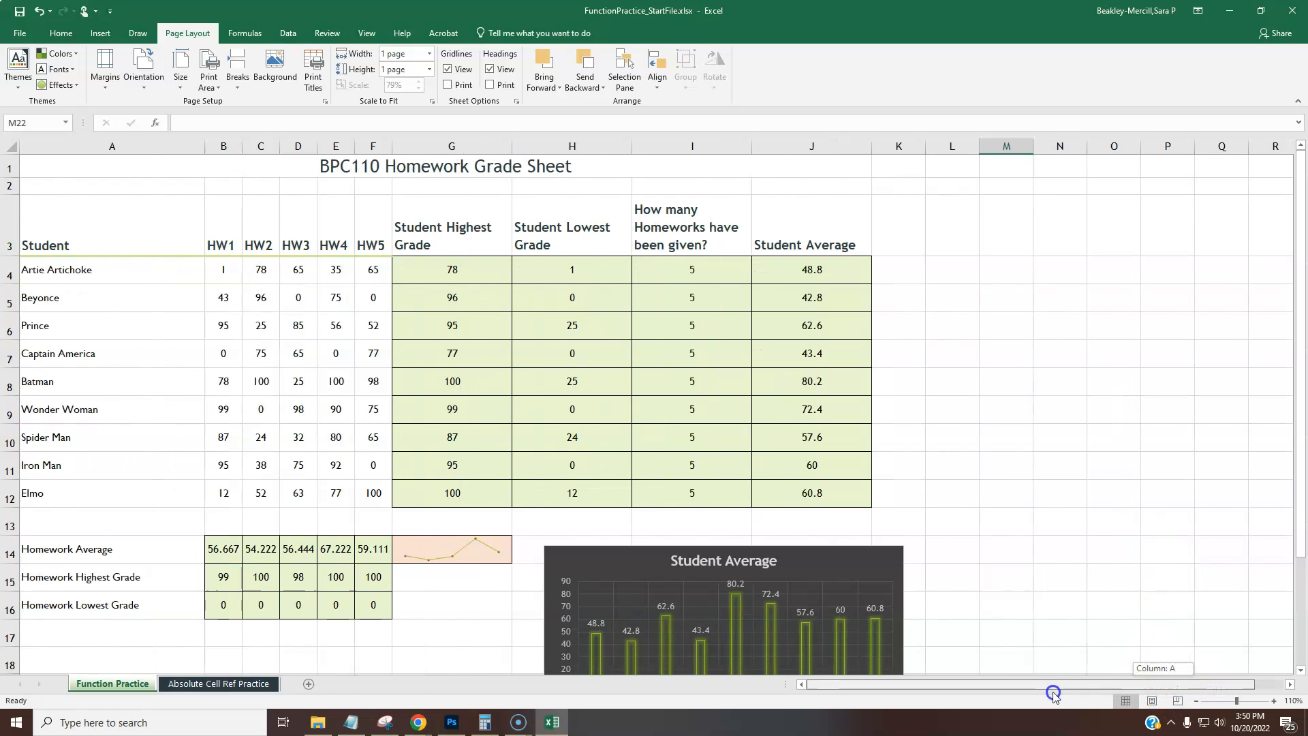
{"action": "left_click", "coordinate": [19, 34]}
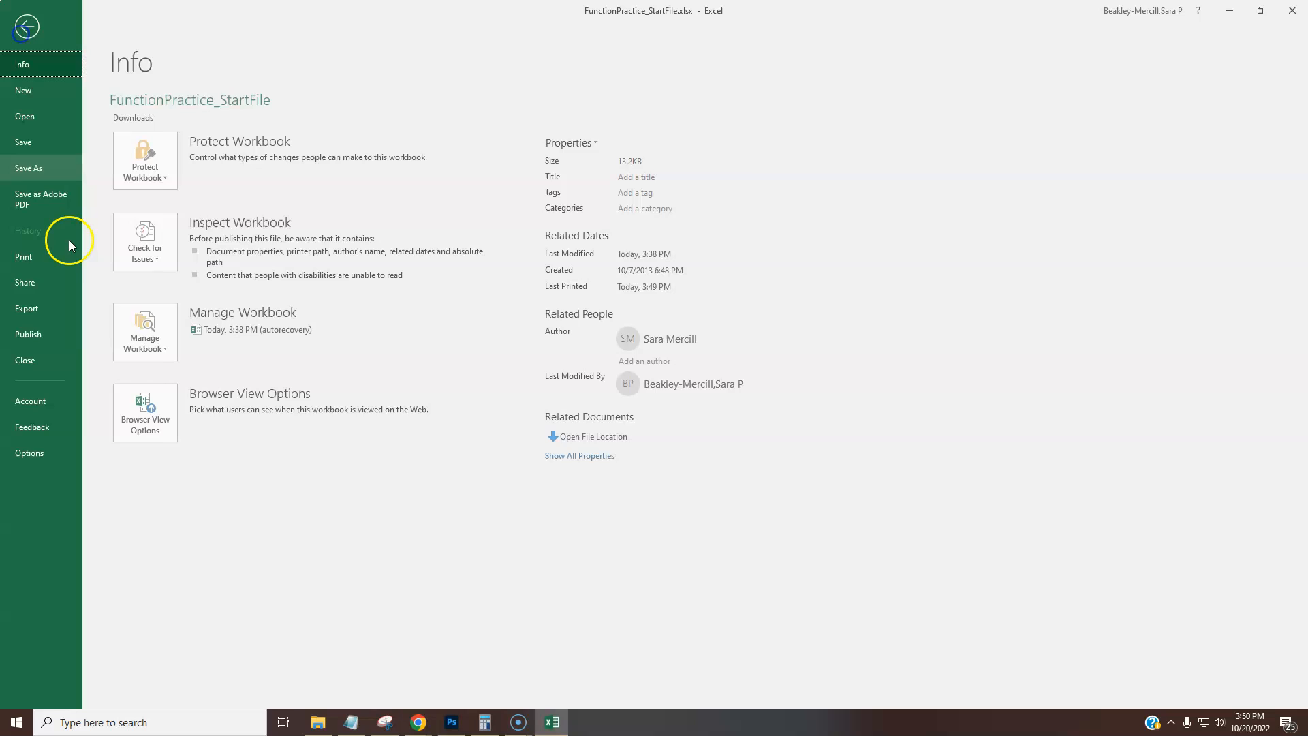
{"action": "left_click", "coordinate": [34, 257]}
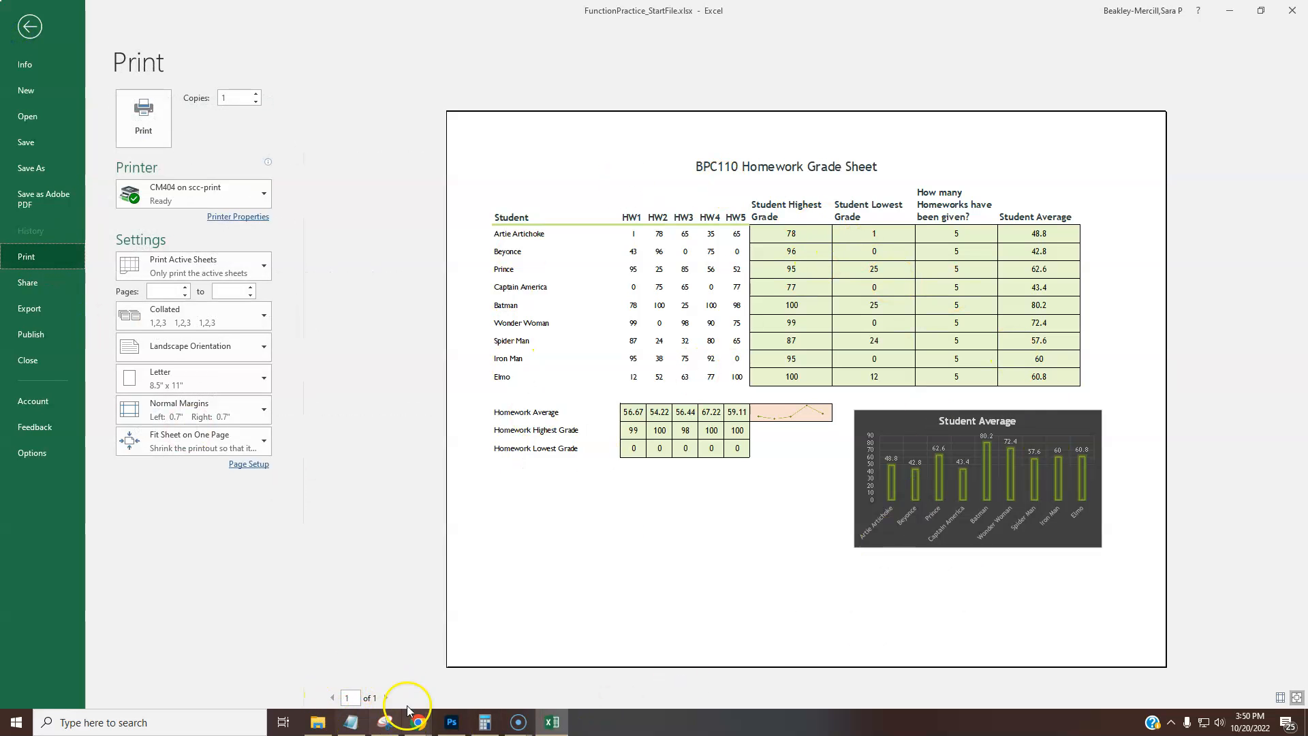
{"action": "left_click", "coordinate": [31, 28]}
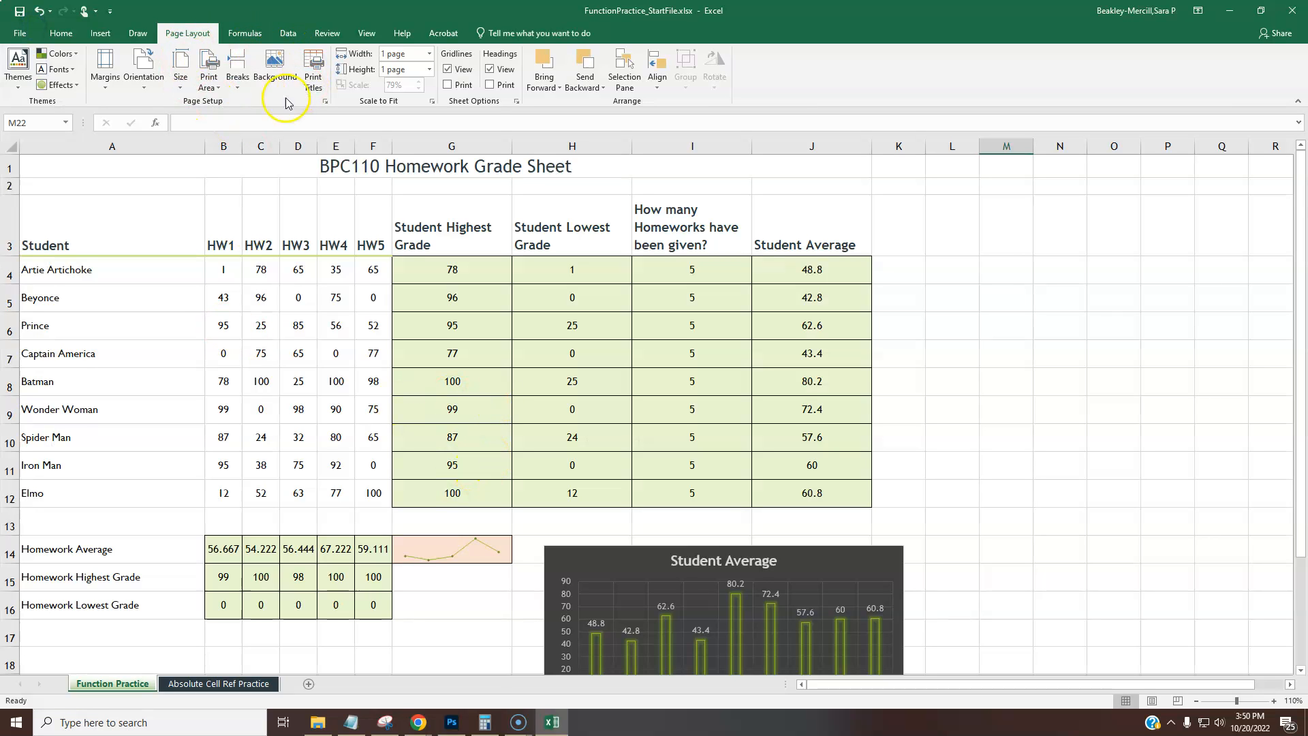
- Add the file name field &[File] to the right section of the Function Practice sheet's custom footer and preview the printout
{"action": "left_click", "coordinate": [325, 101]}
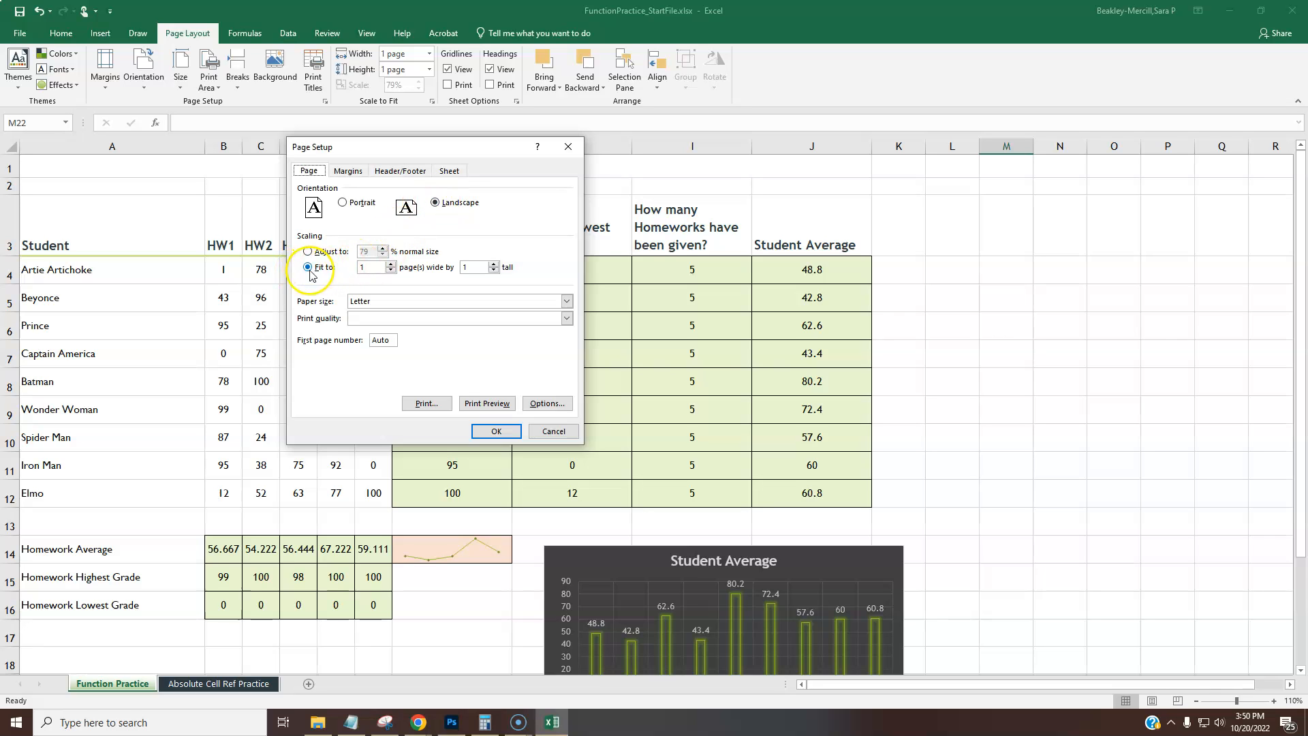
{"action": "left_click", "coordinate": [396, 171]}
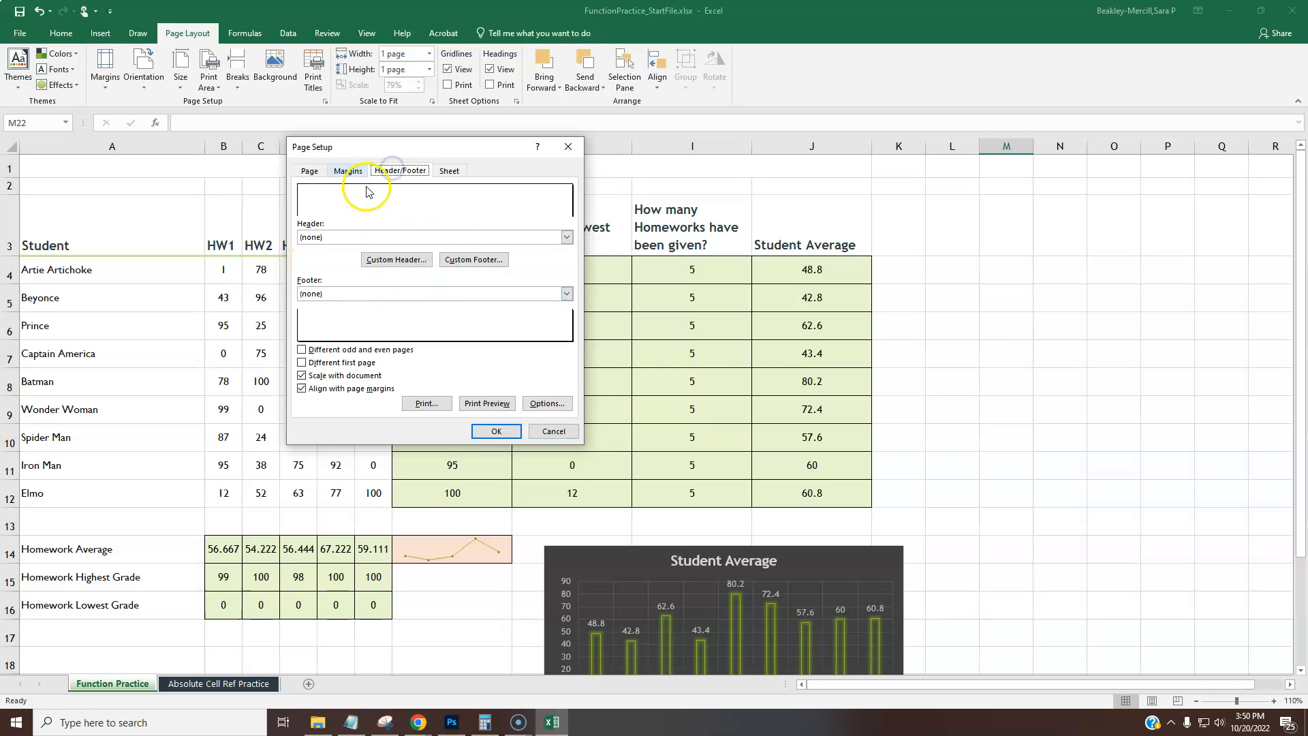
{"action": "left_click", "coordinate": [474, 260]}
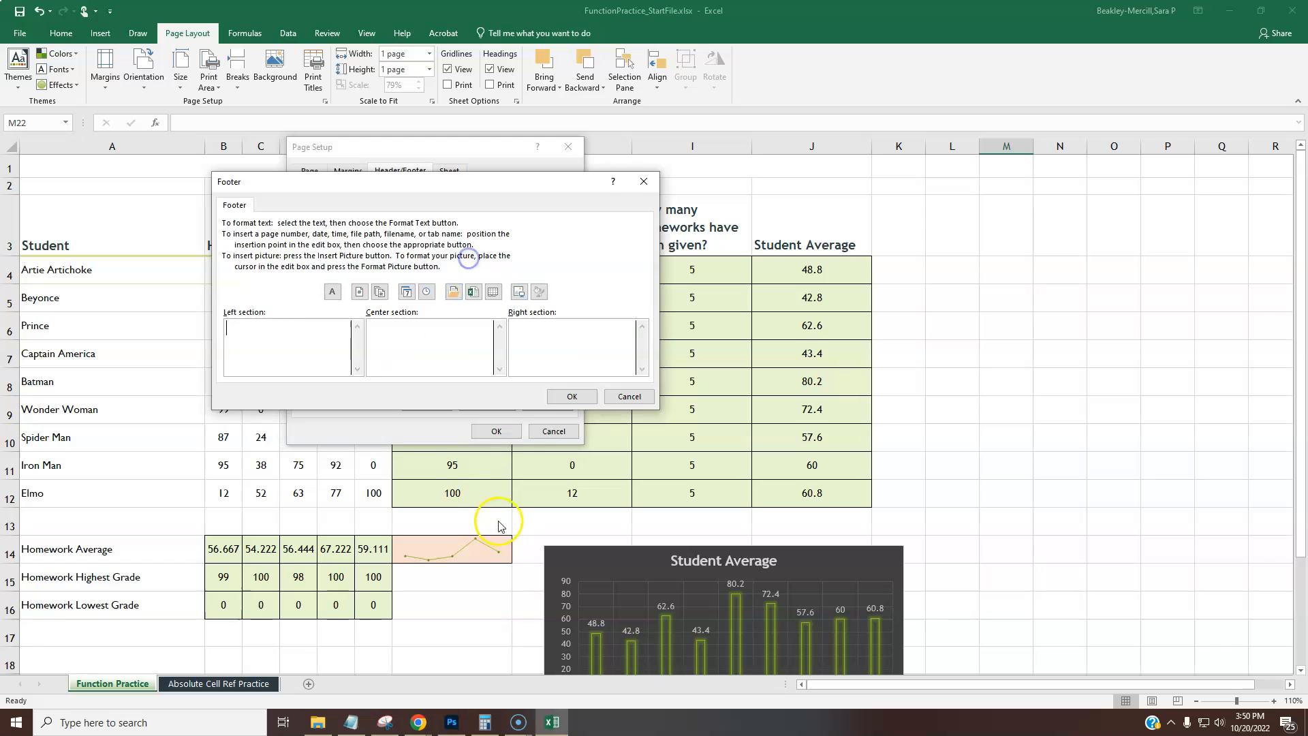
{"action": "left_click", "coordinate": [547, 348]}
{"action": "left_click", "coordinate": [473, 292]}
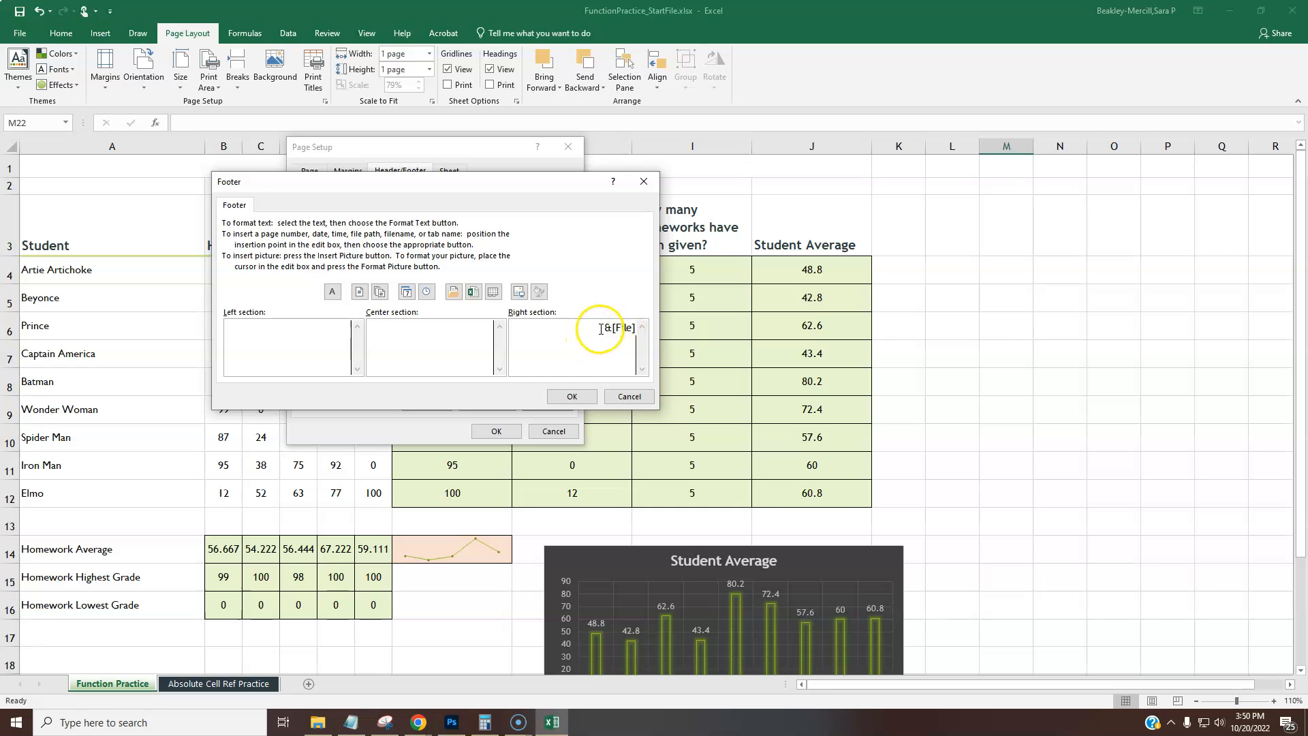
{"action": "left_click", "coordinate": [573, 397]}
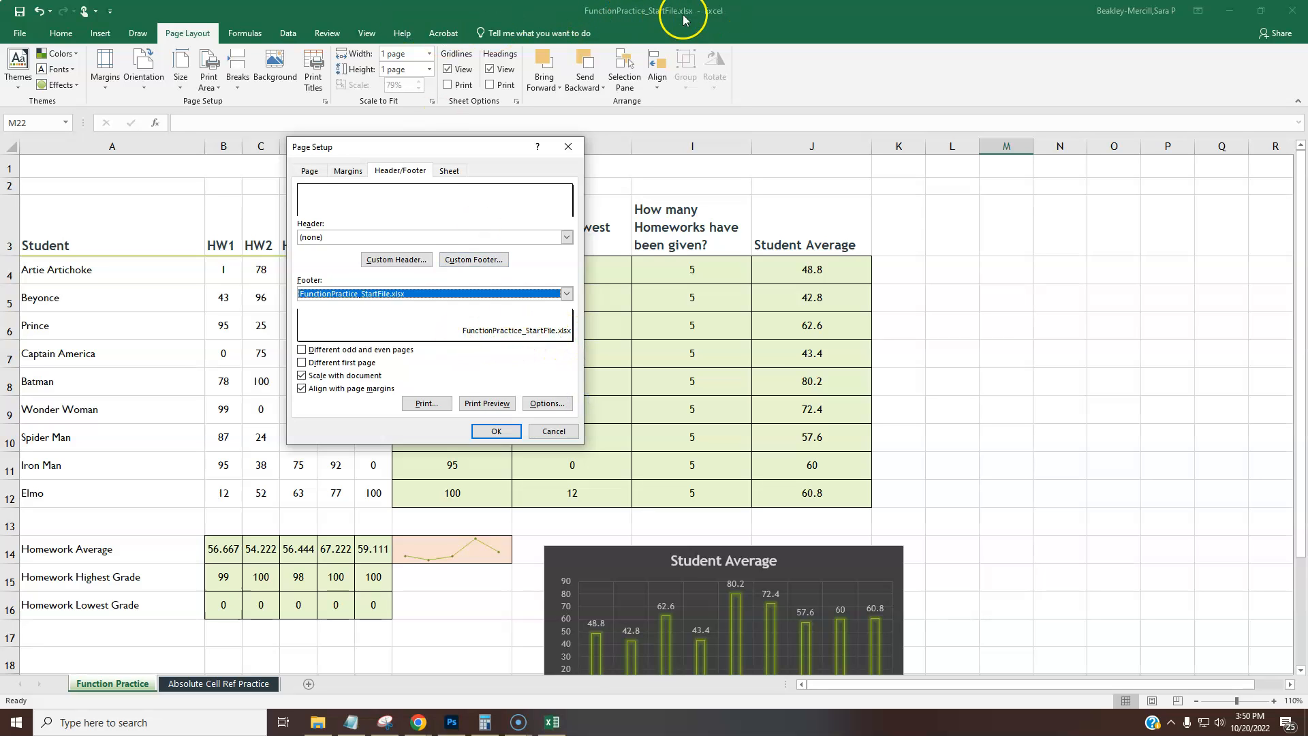
{"action": "left_click", "coordinate": [479, 406]}
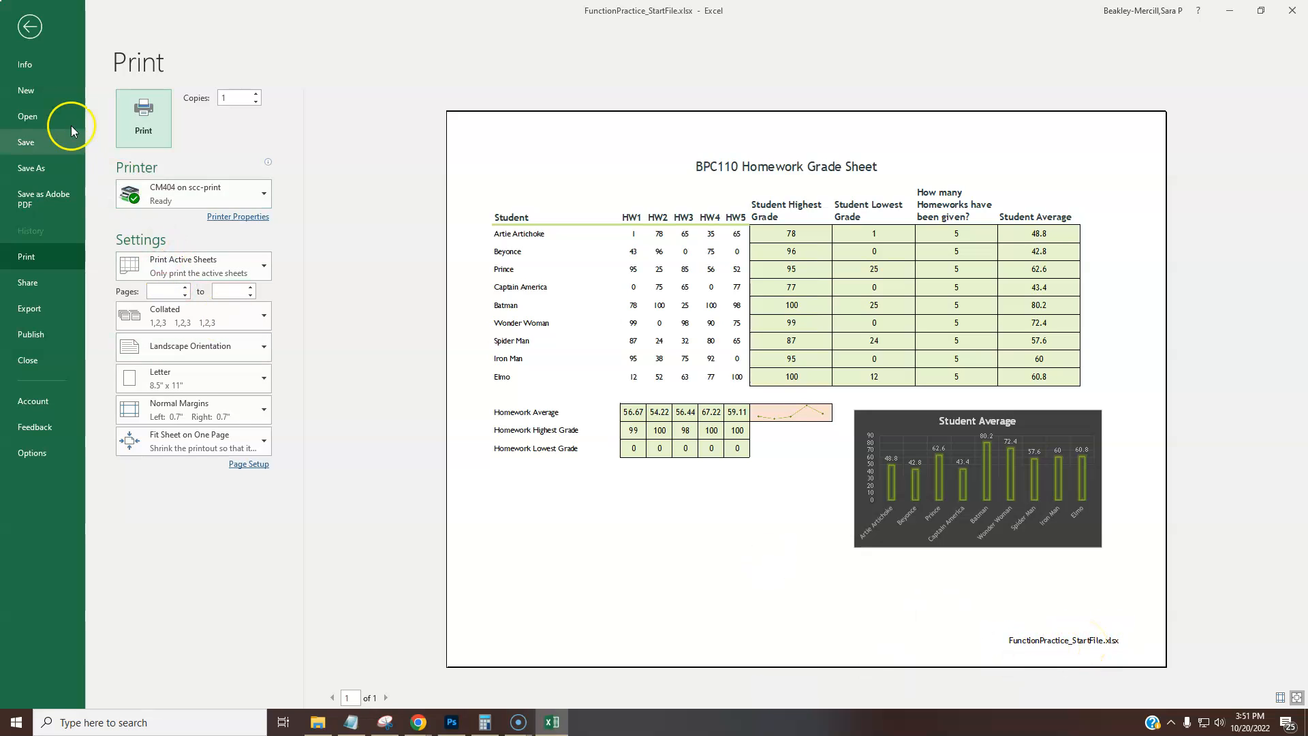
{"action": "left_click", "coordinate": [29, 27]}
{"action": "left_click", "coordinate": [219, 683]}
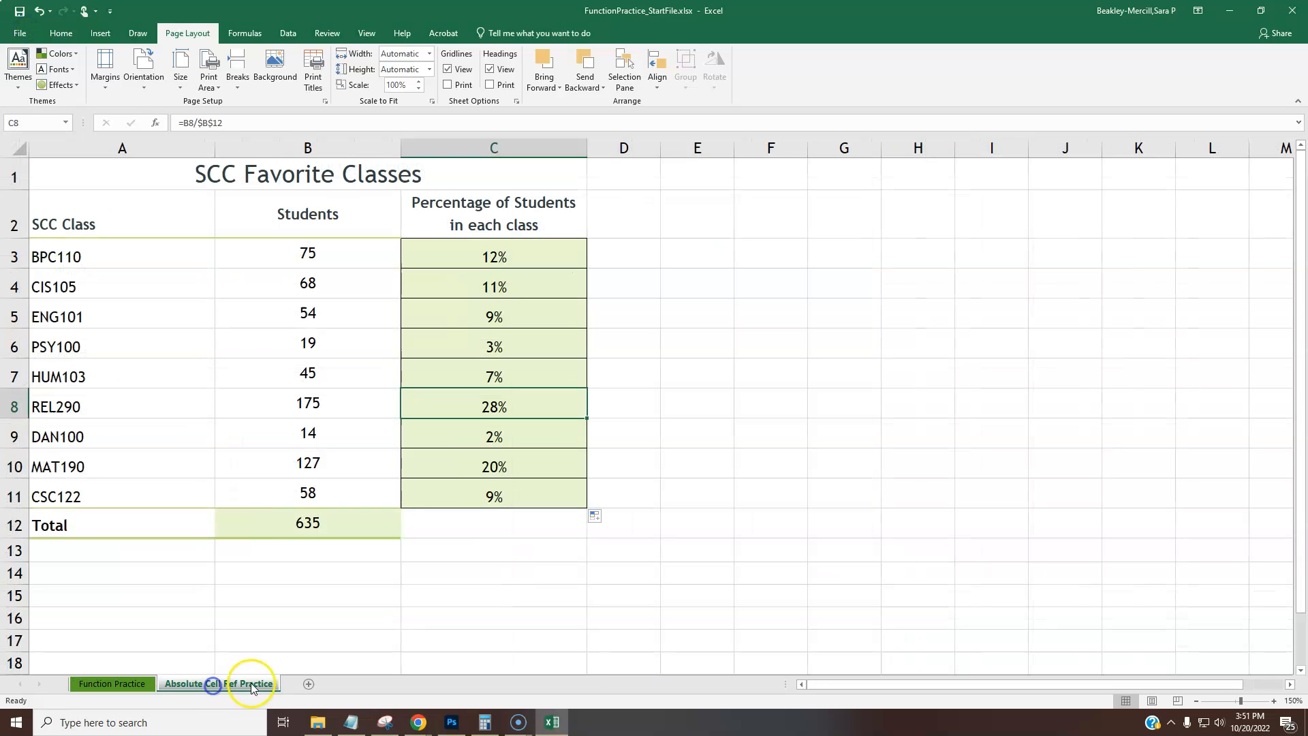
{"action": "left_click", "coordinate": [135, 685]}
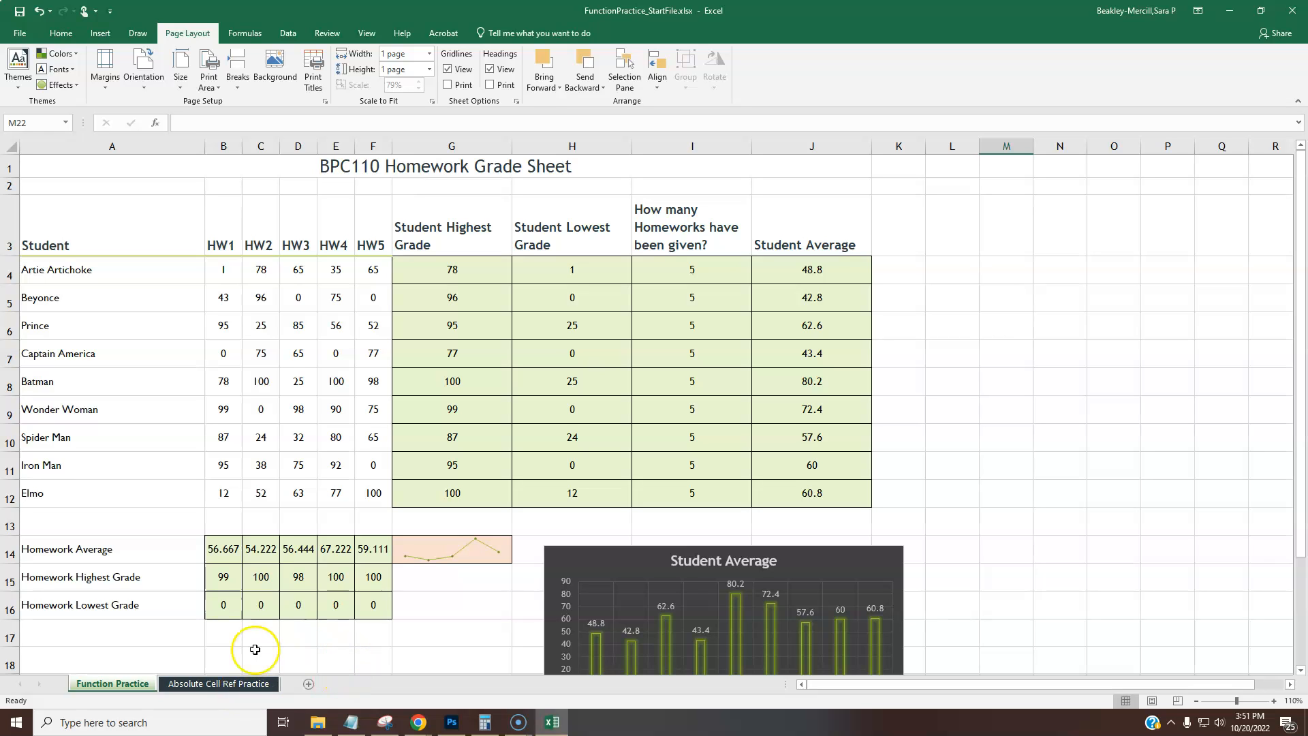
{"action": "left_click", "coordinate": [202, 683]}
{"action": "left_click", "coordinate": [151, 684]}
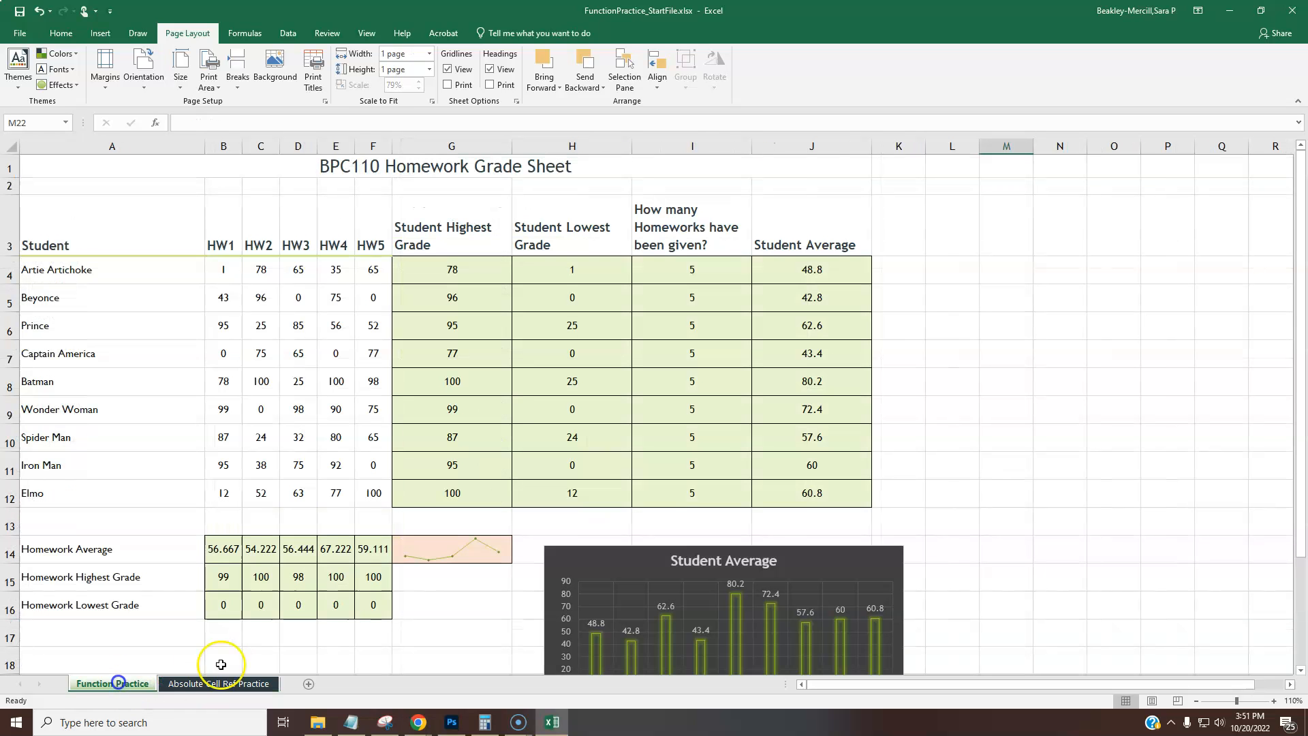